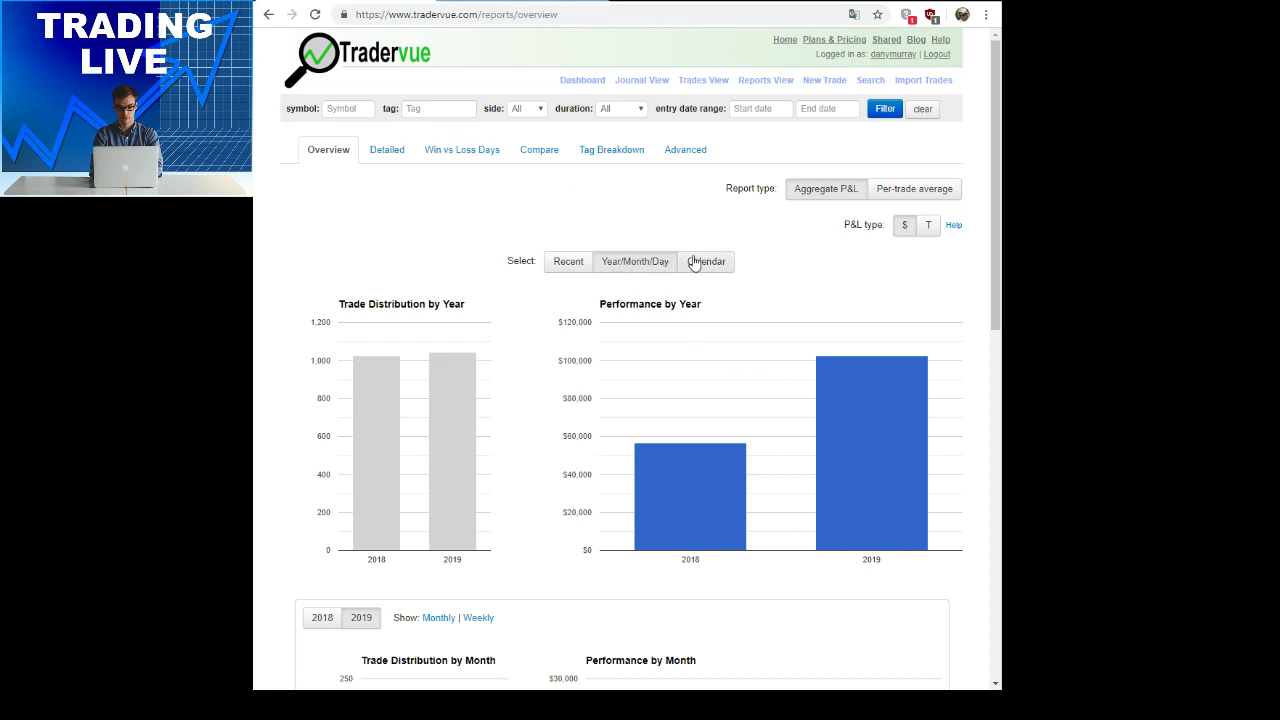
Examine the yearly performance for 2018 and 2019, and the monthly performance and trade counts for 2019
mouse_move(675, 457)
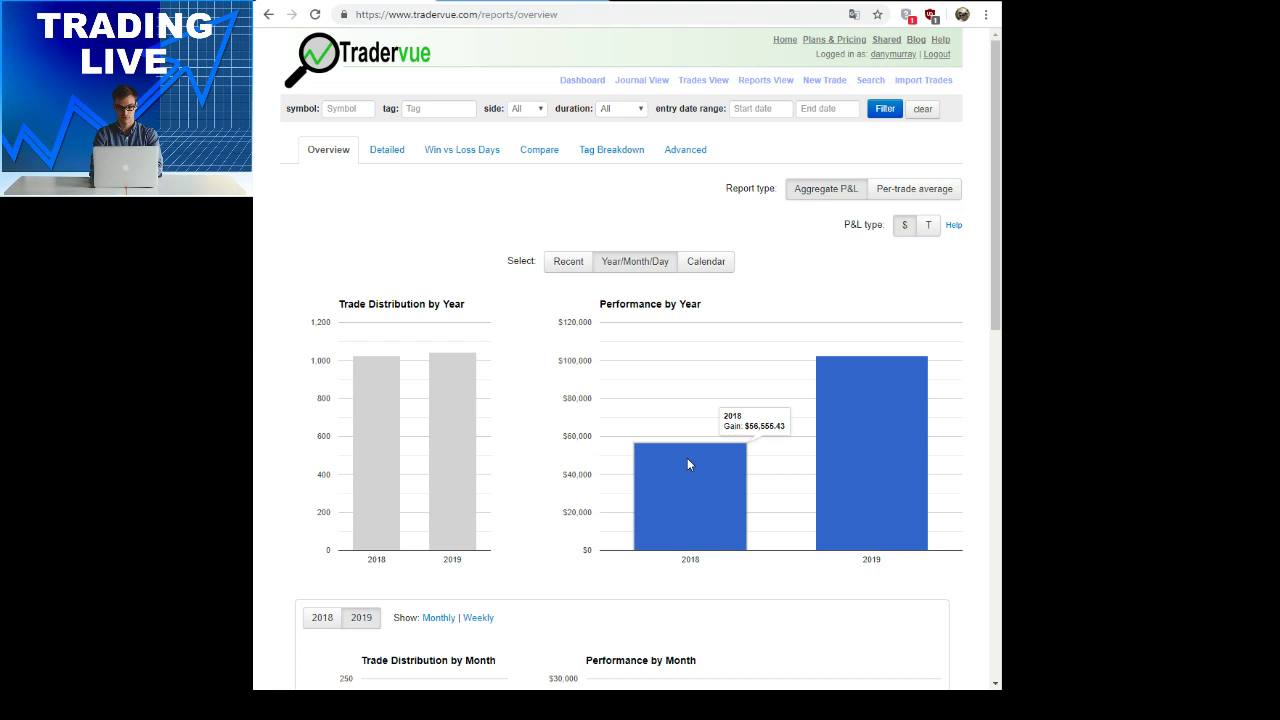
mouse_move(847, 402)
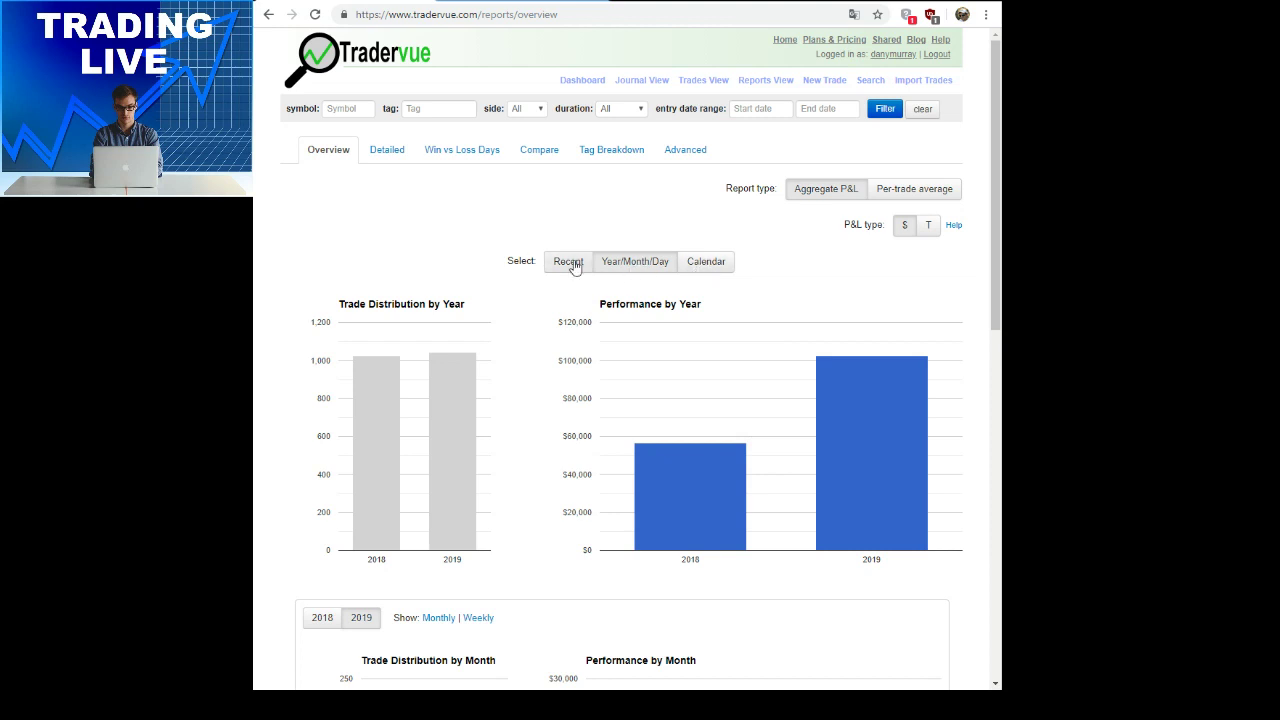
scroll(526, 326, down, 4)
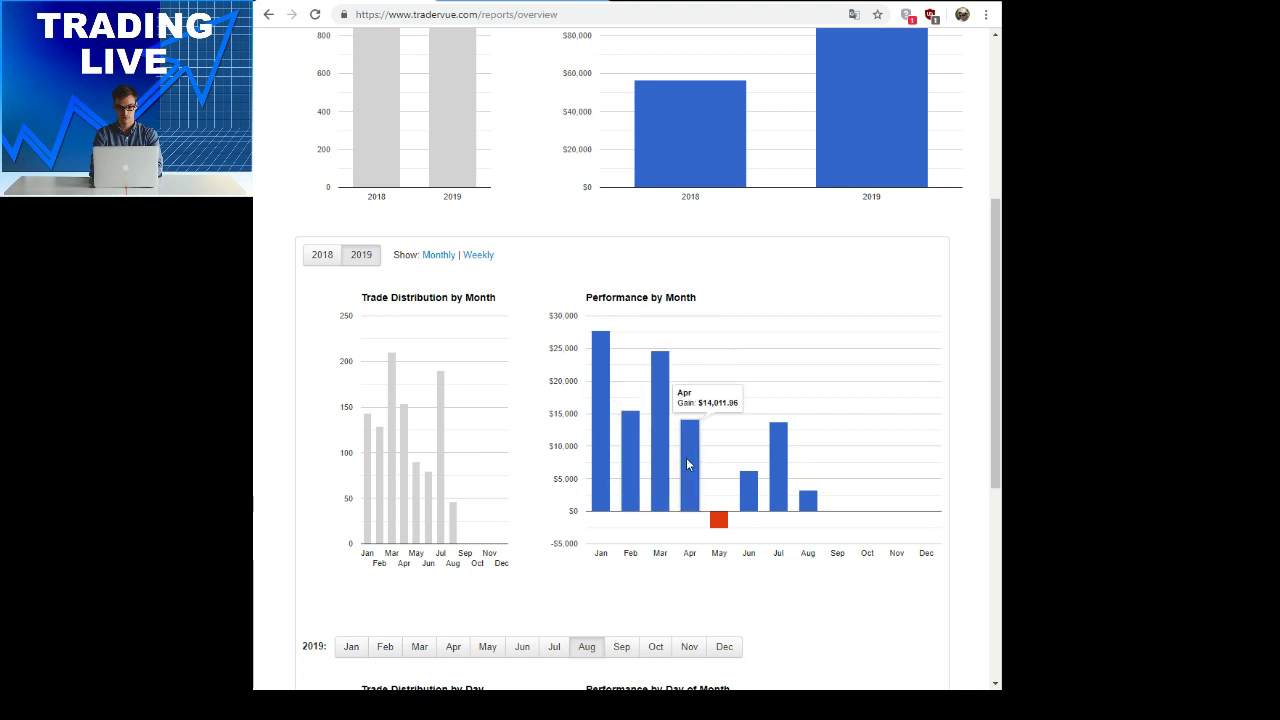
mouse_move(812, 507)
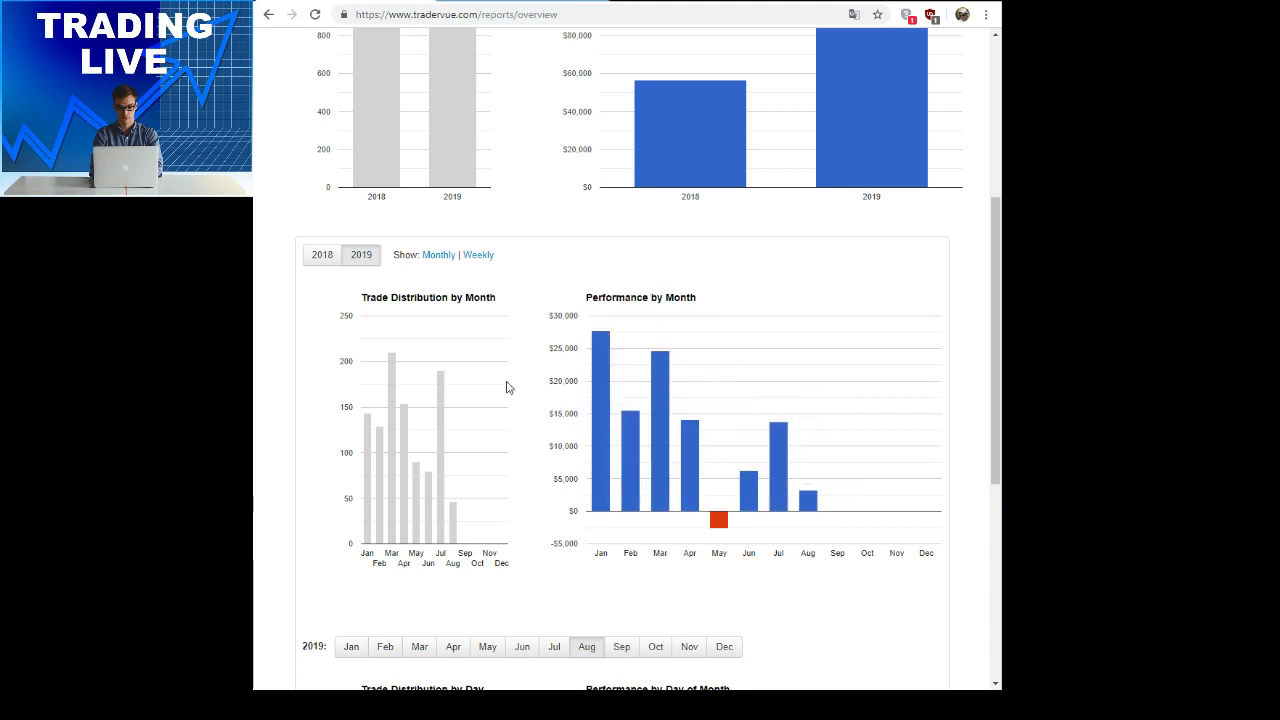
mouse_move(366, 450)
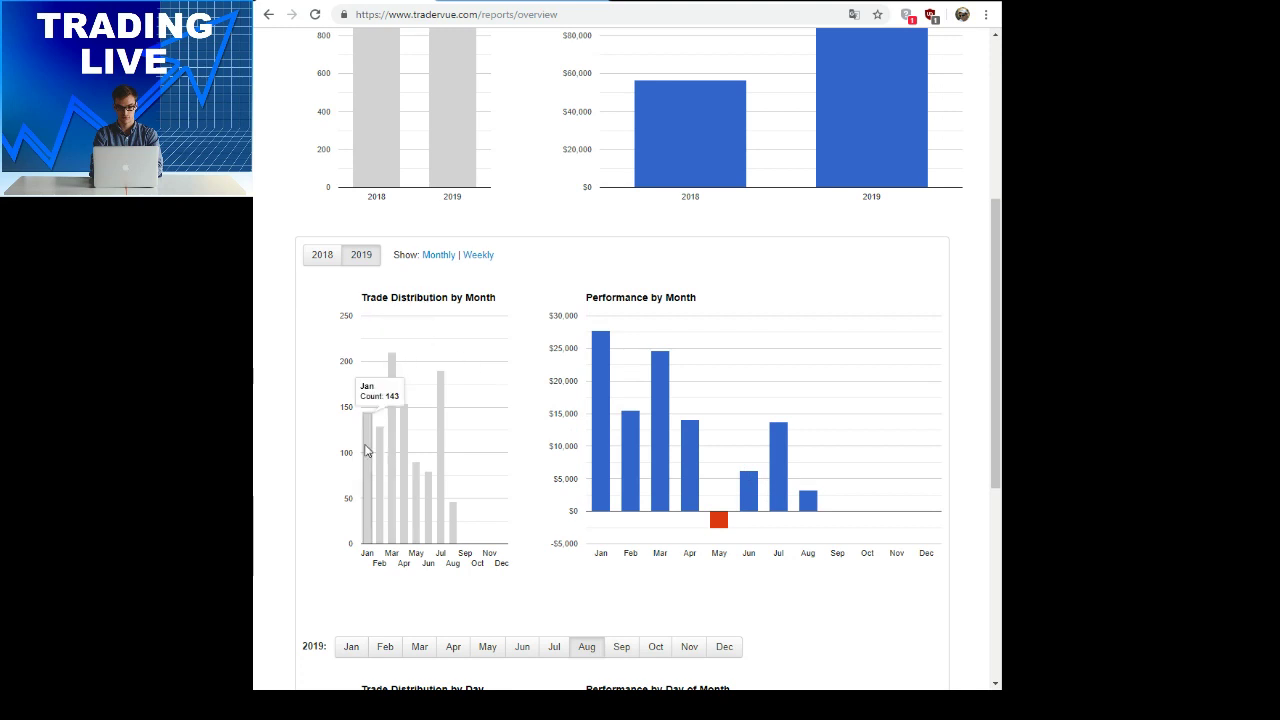
mouse_move(400, 462)
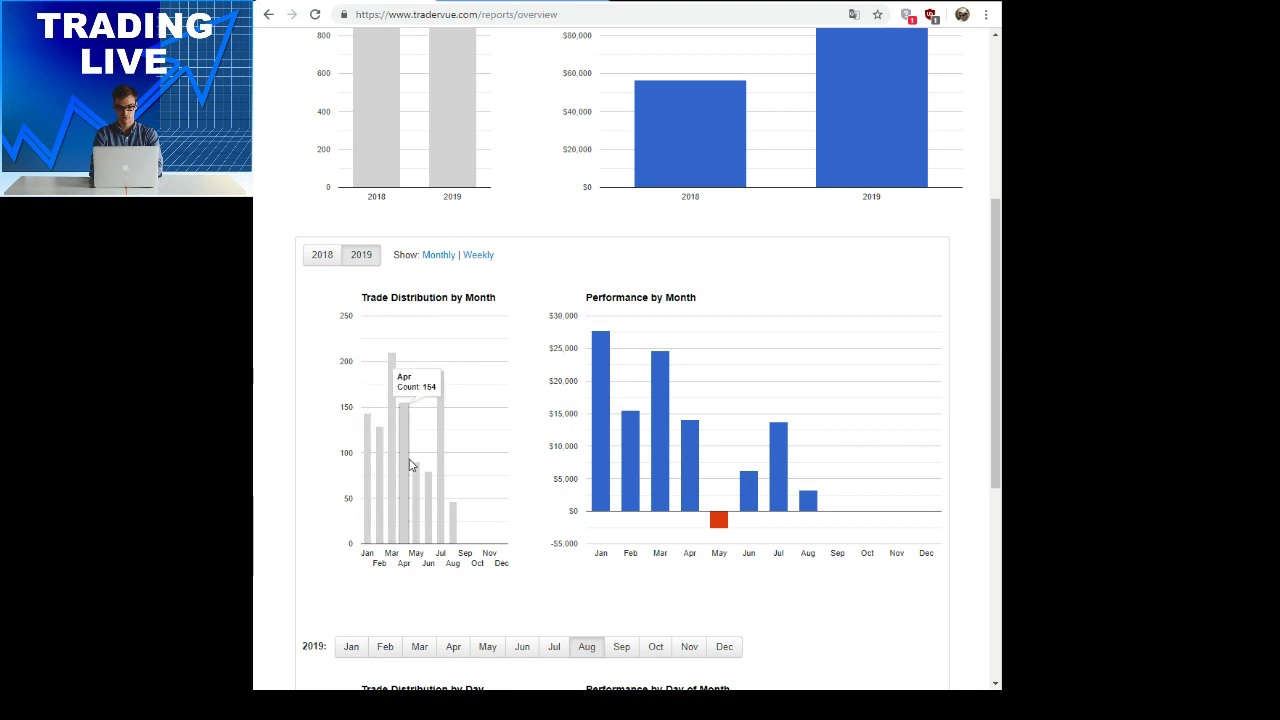
mouse_move(444, 496)
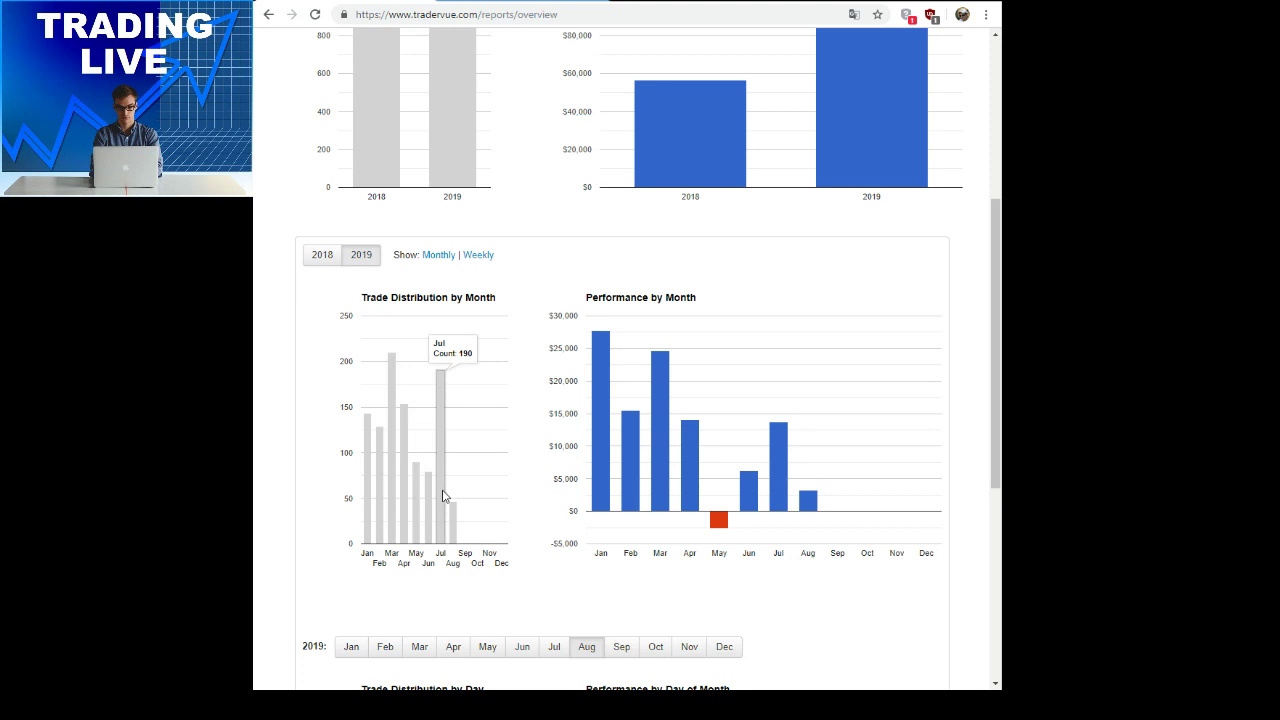
Review the monthly trade distribution and performance charts for 2018, and return them to 2019
click(322, 258)
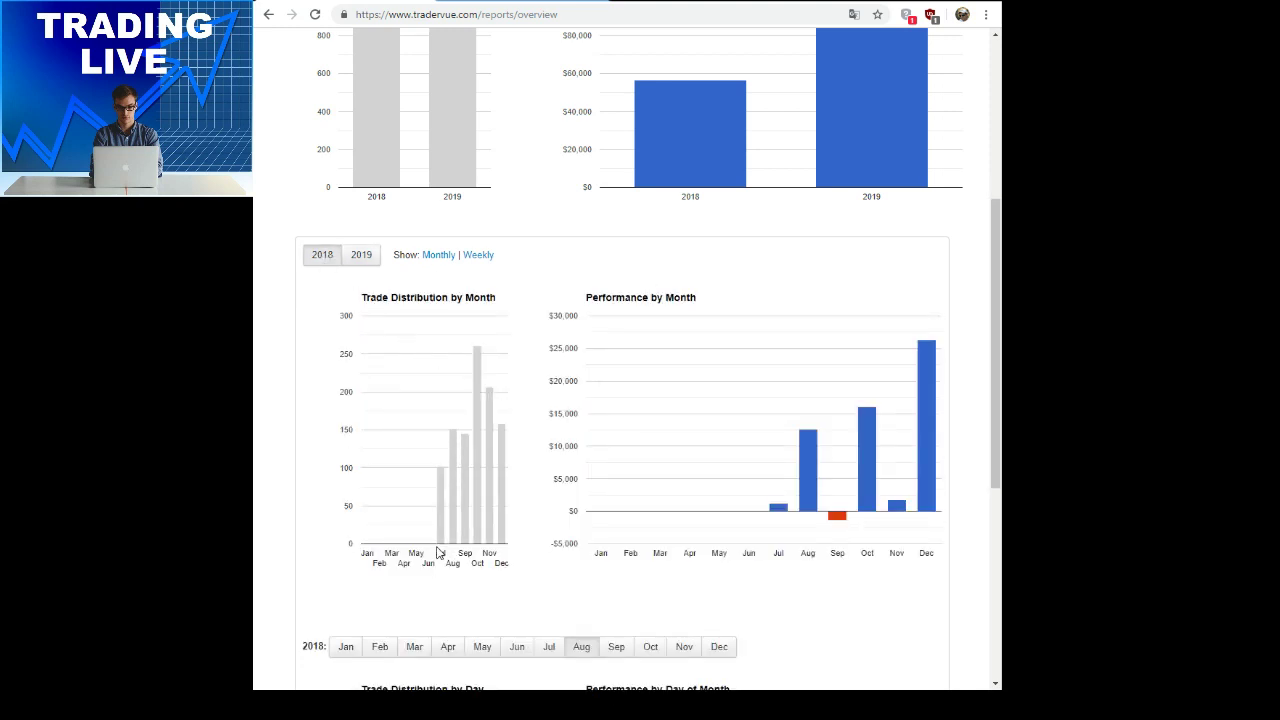
mouse_move(441, 540)
click(361, 256)
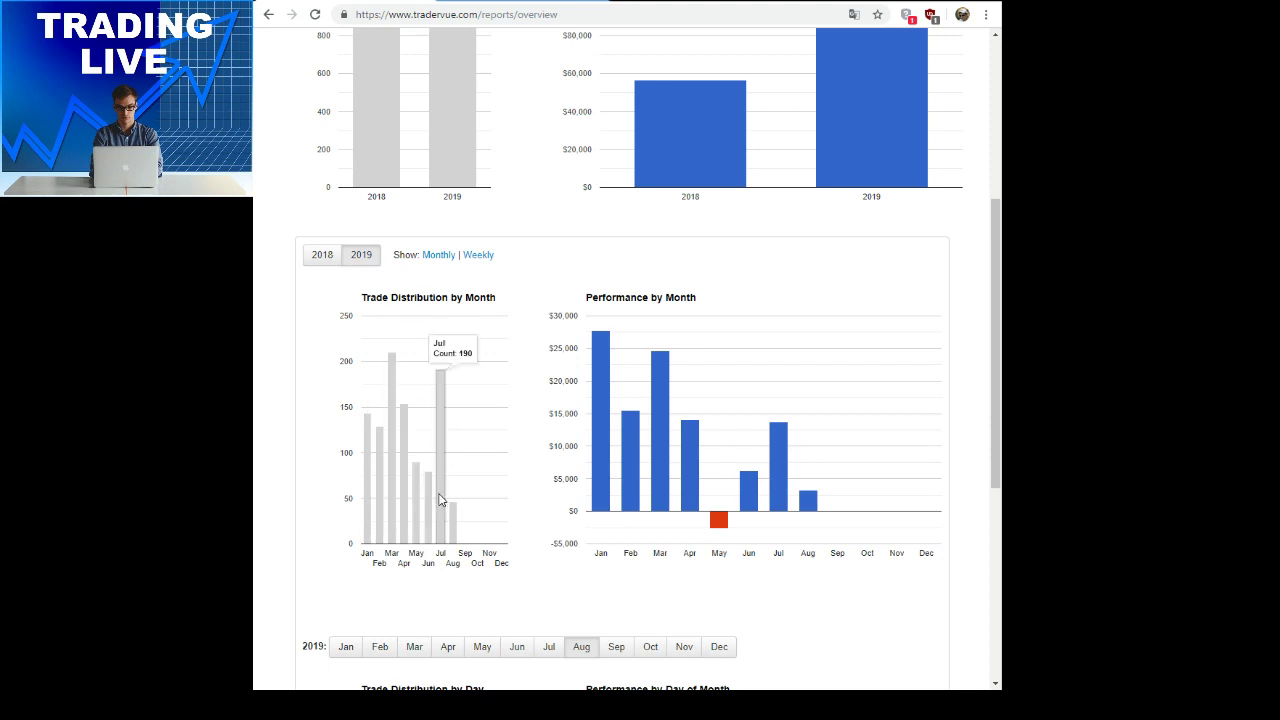
Switch the overview report to the Calendar view and look through the 2019 months
scroll(505, 442, up, 2)
scroll(505, 442, up, 4)
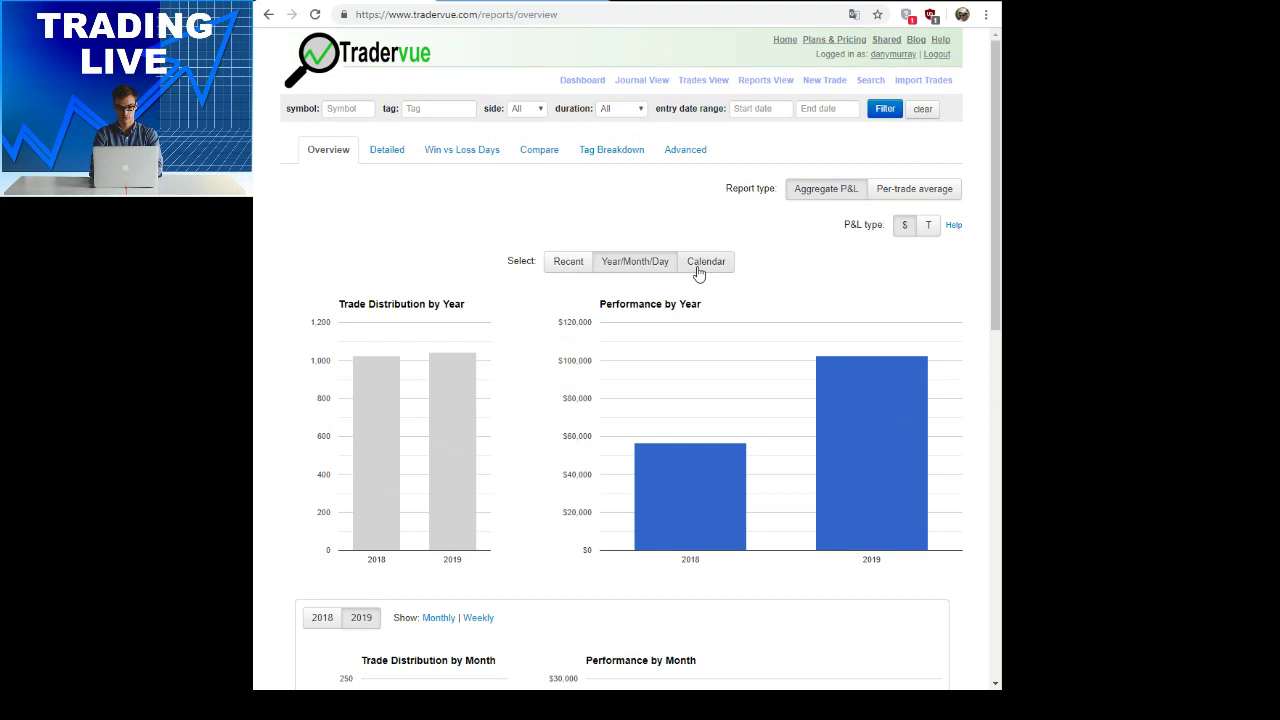
click(698, 273)
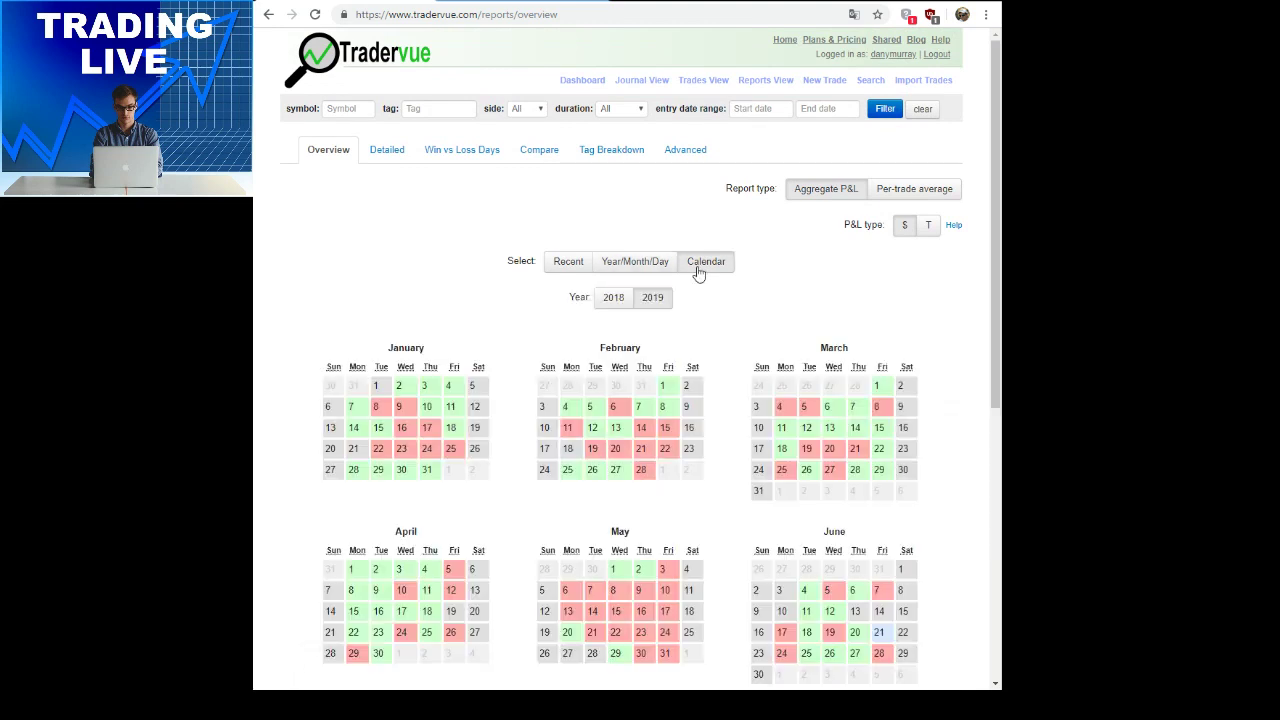
scroll(717, 316, down, 1)
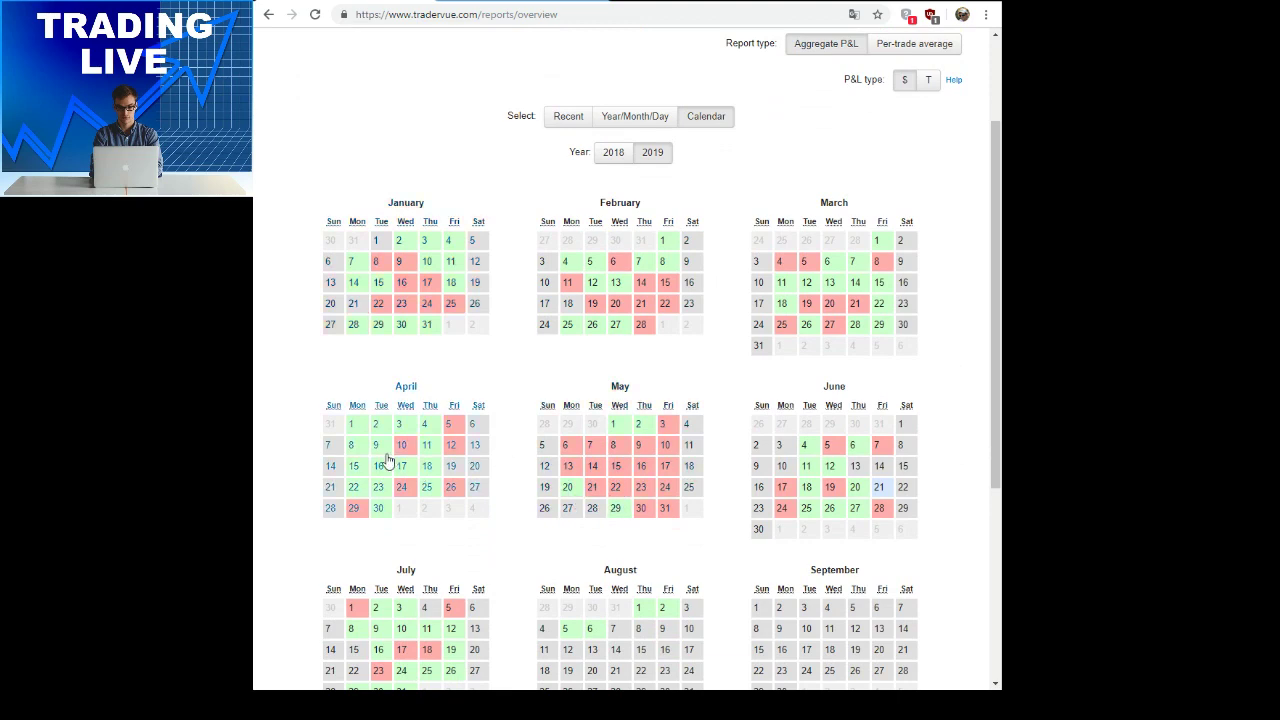
scroll(523, 486, down, 3)
scroll(523, 486, up, 3)
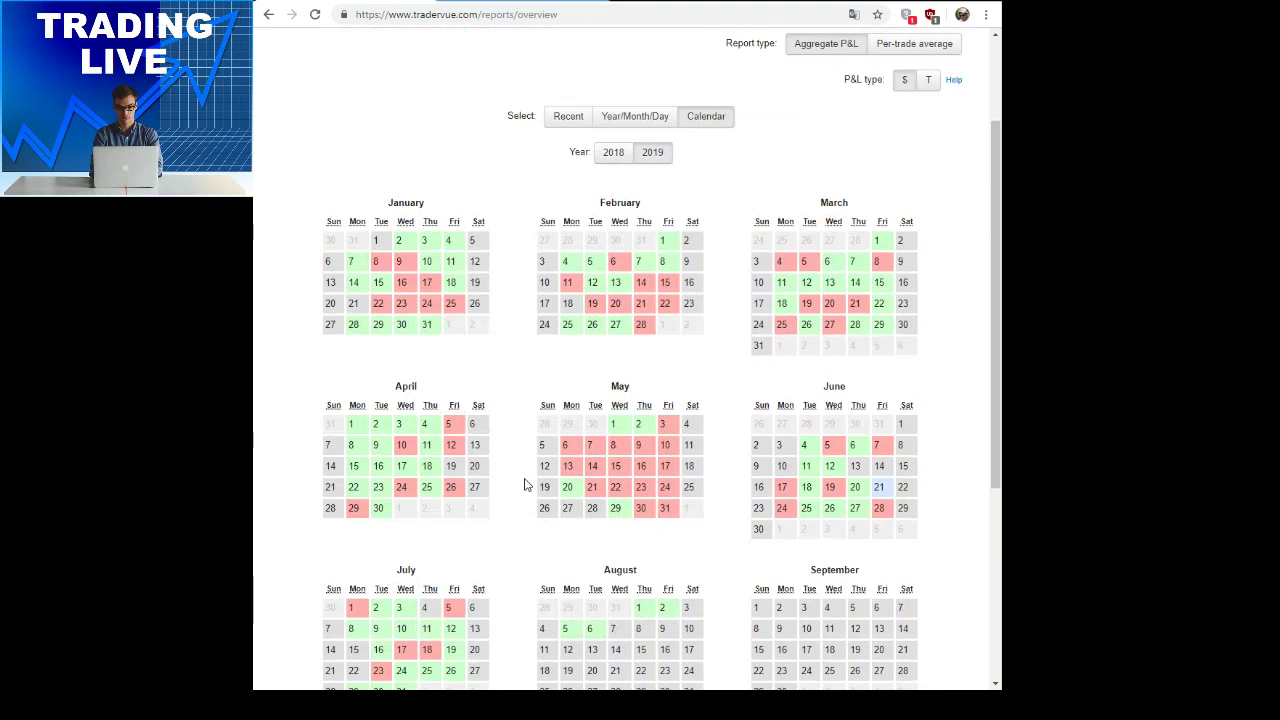
Show the 2018 calendar and review its winning and losing days through December
click(612, 154)
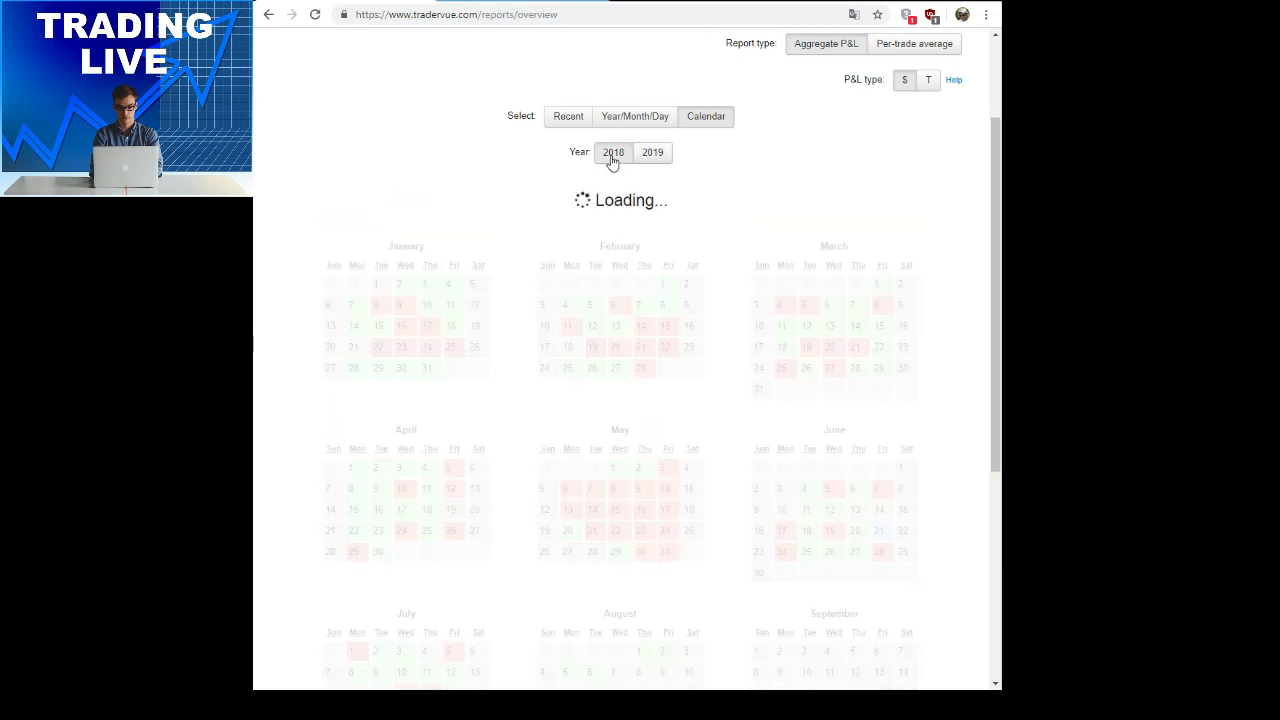
scroll(688, 500, down, 2)
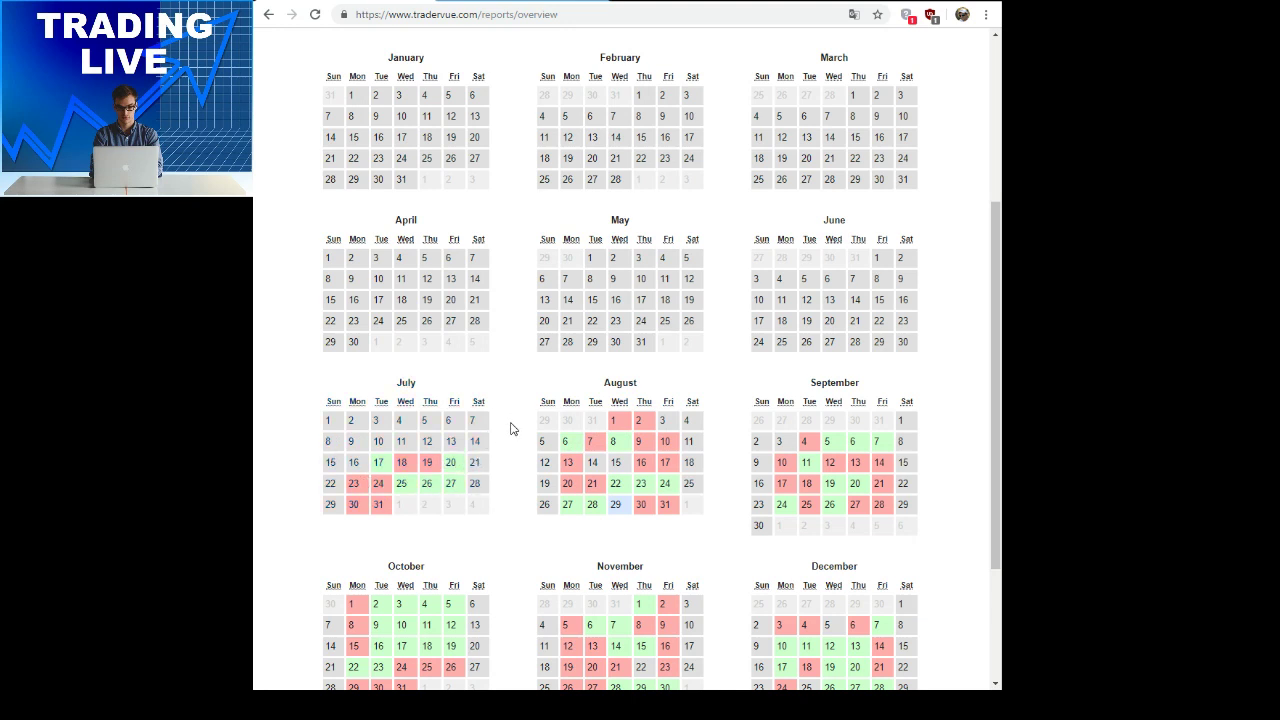
scroll(510, 428, down, 1)
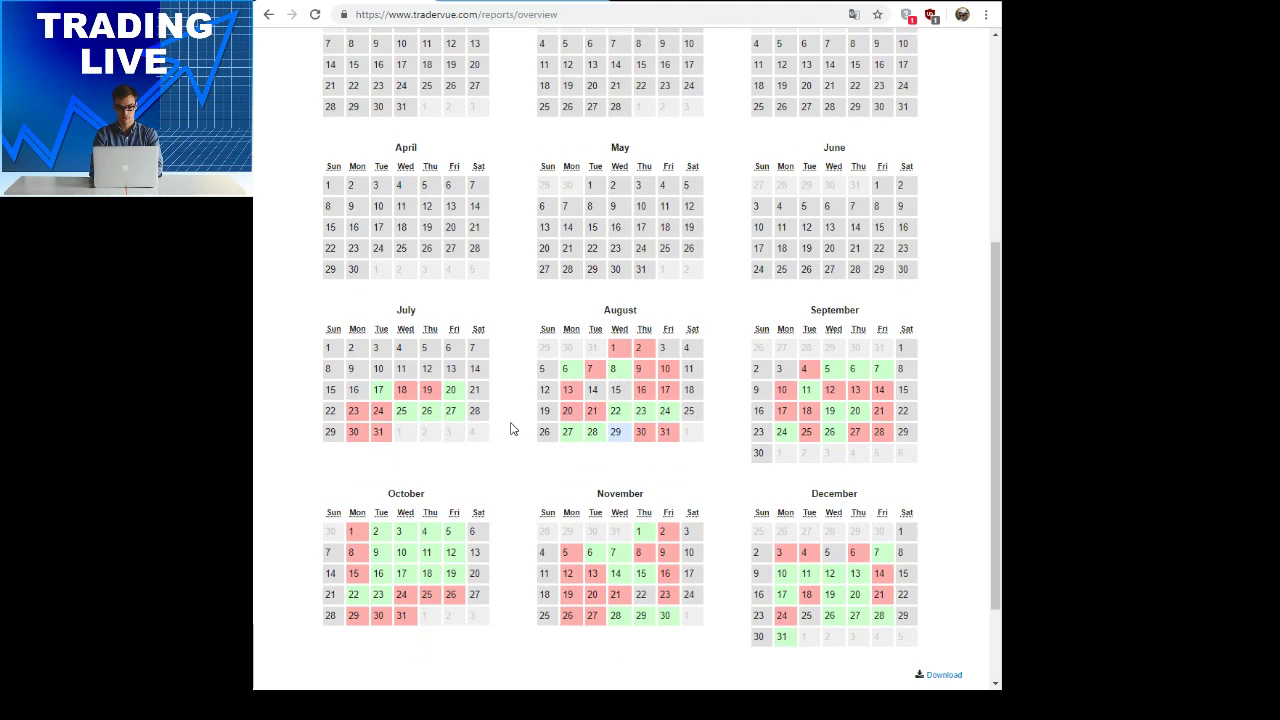
scroll(510, 428, up, 3)
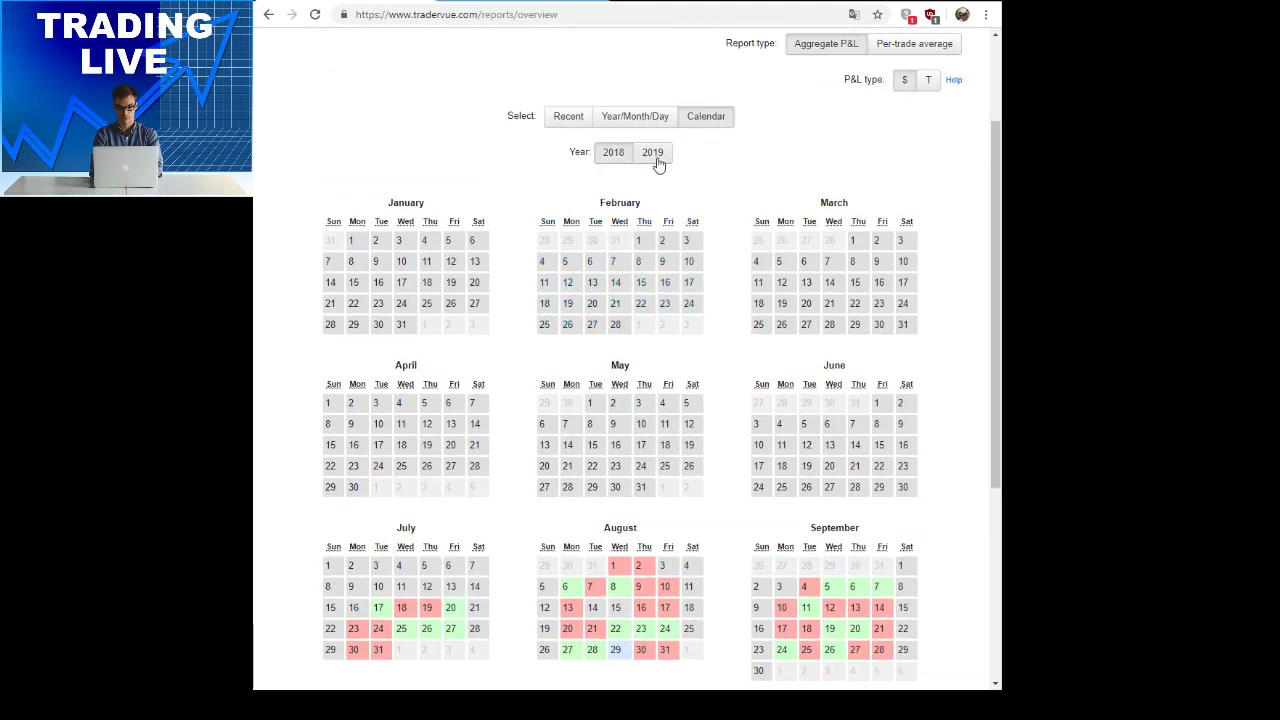
Return the calendar to 2019 and open the daily results for July
click(654, 156)
scroll(521, 323, down, 3)
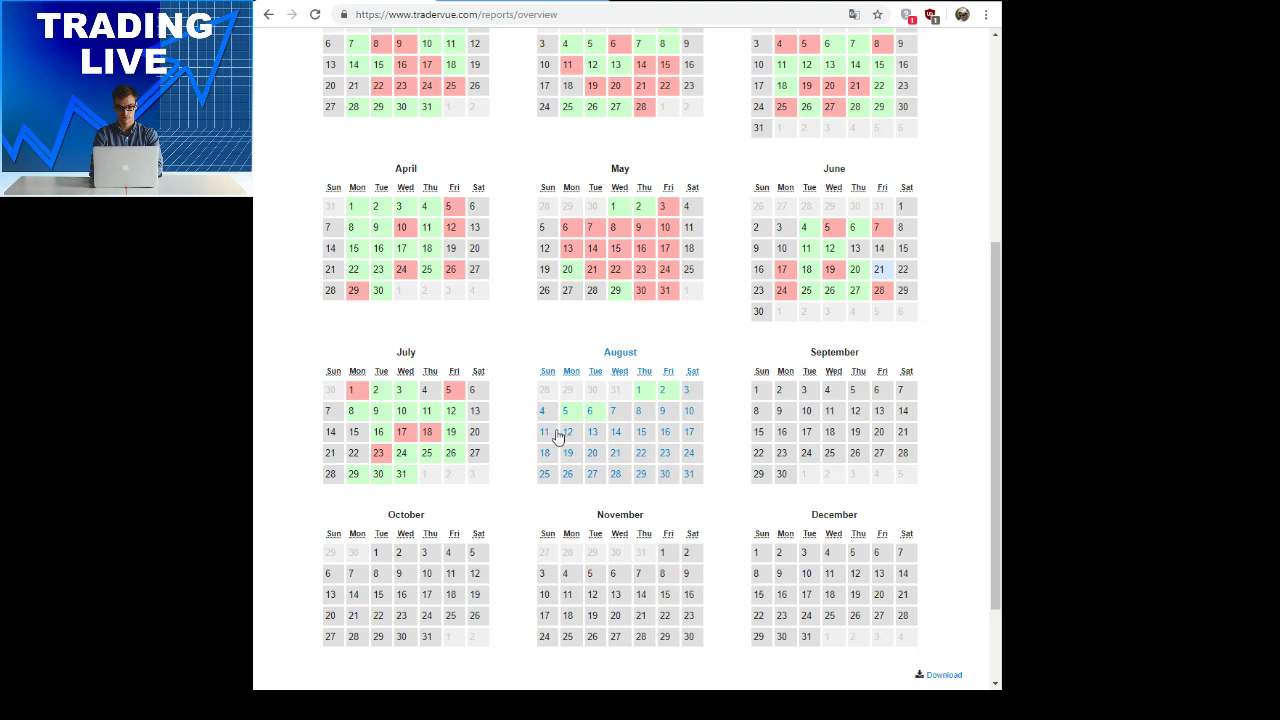
click(461, 444)
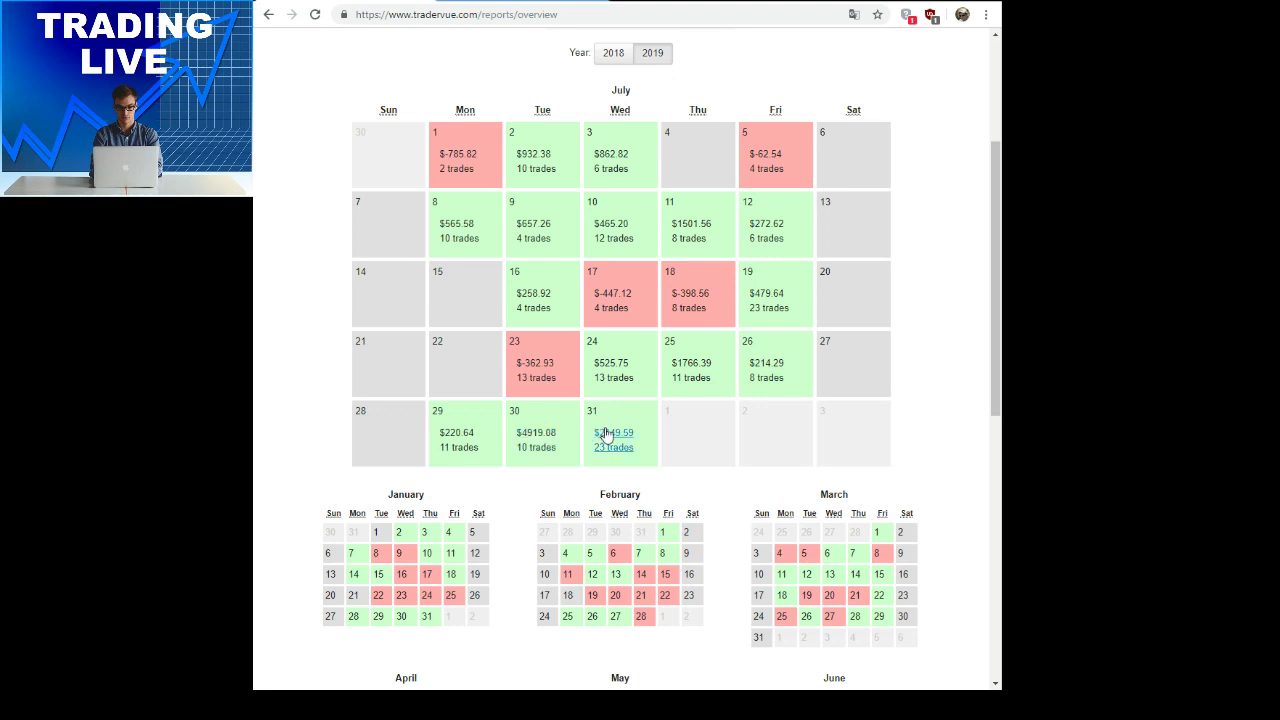
Open the August 2019 calendar to view its daily profits and trade counts
scroll(606, 434, down, 4)
click(603, 579)
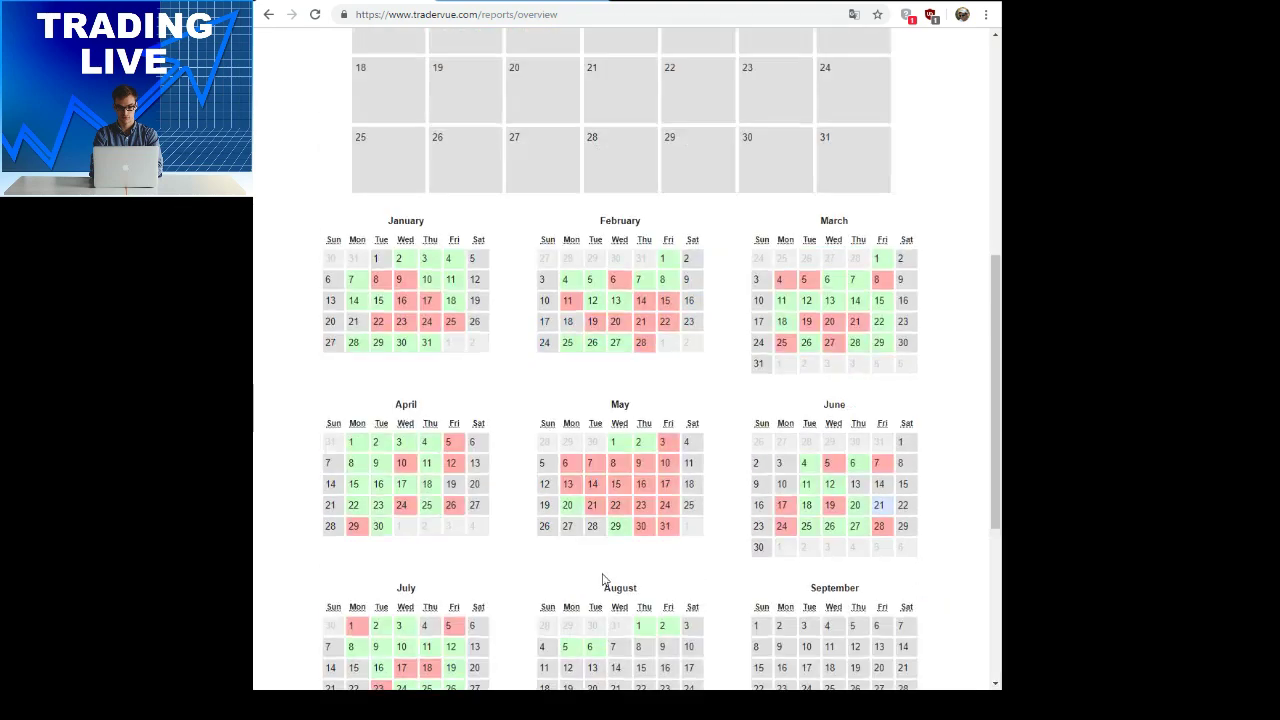
scroll(603, 579, up, 4)
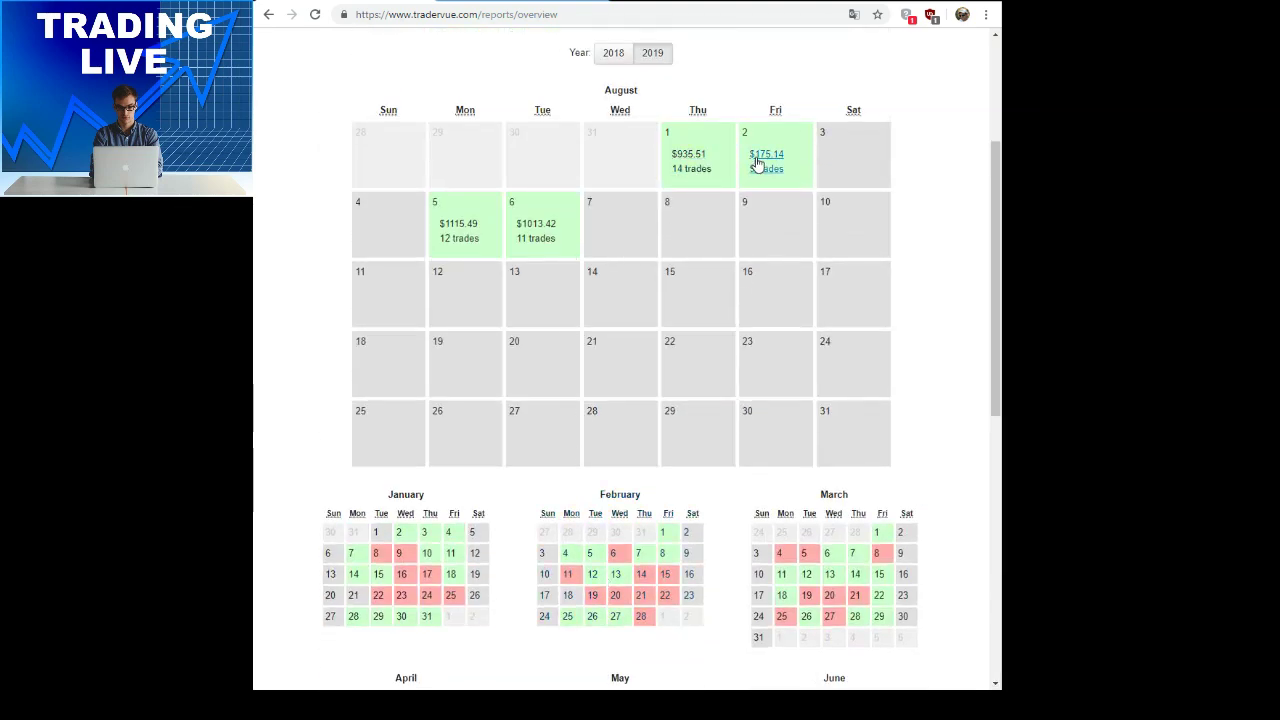
Open the May 2019 calendar and view its daily profits and losses
scroll(670, 414, down, 2)
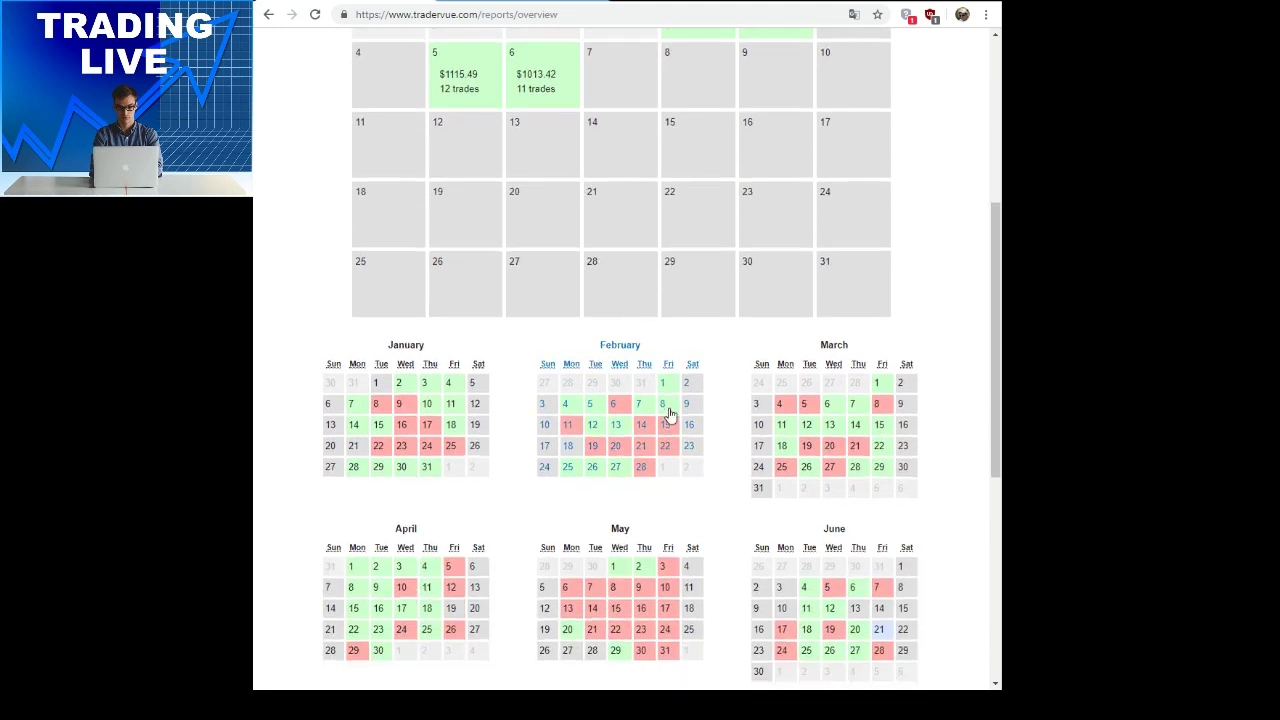
scroll(670, 414, down, 2)
click(672, 414)
scroll(625, 530, down, 5)
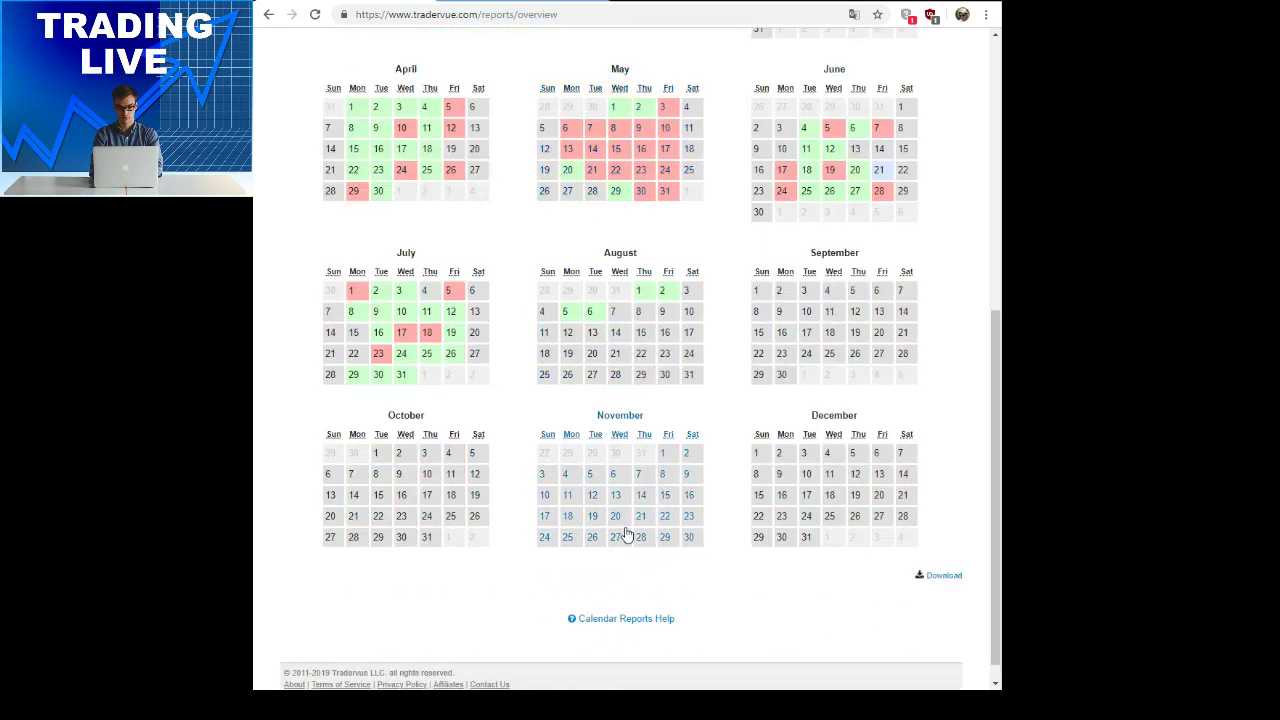
scroll(625, 537, up, 6)
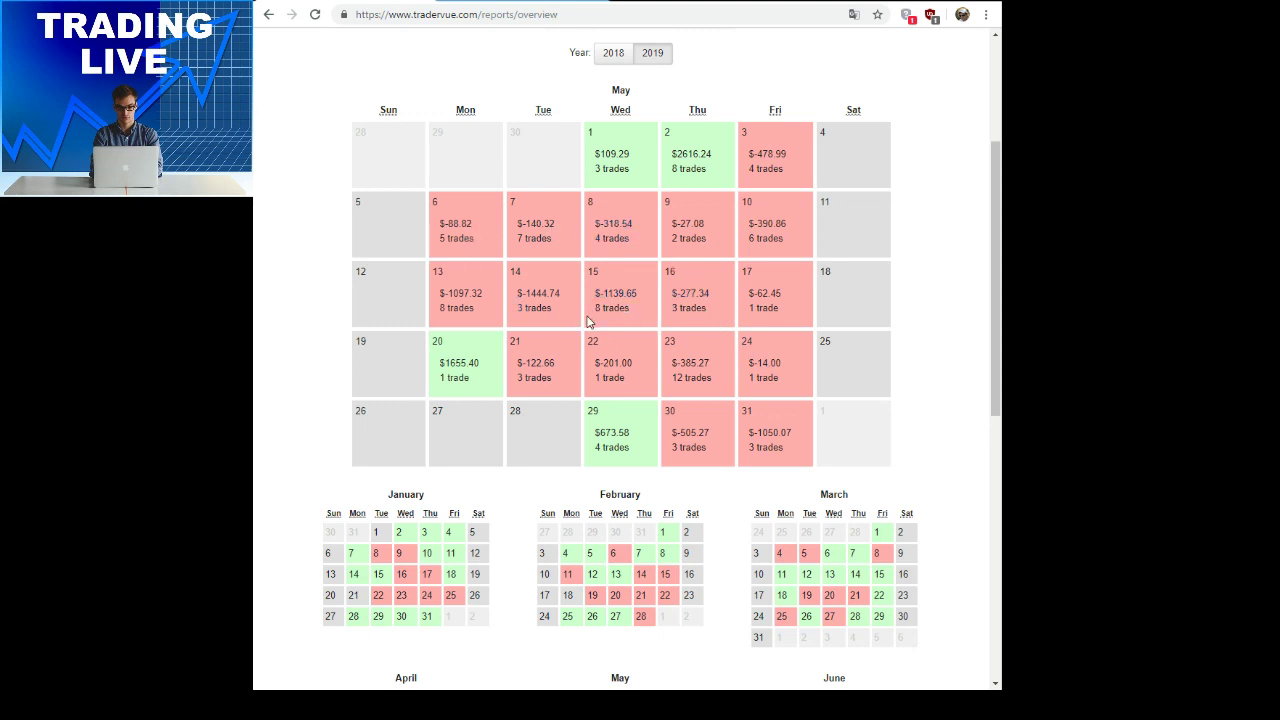
Switch the overview to Recent and compare its charts over the last 30, 60 and 90 trading days
scroll(525, 390, down, 2)
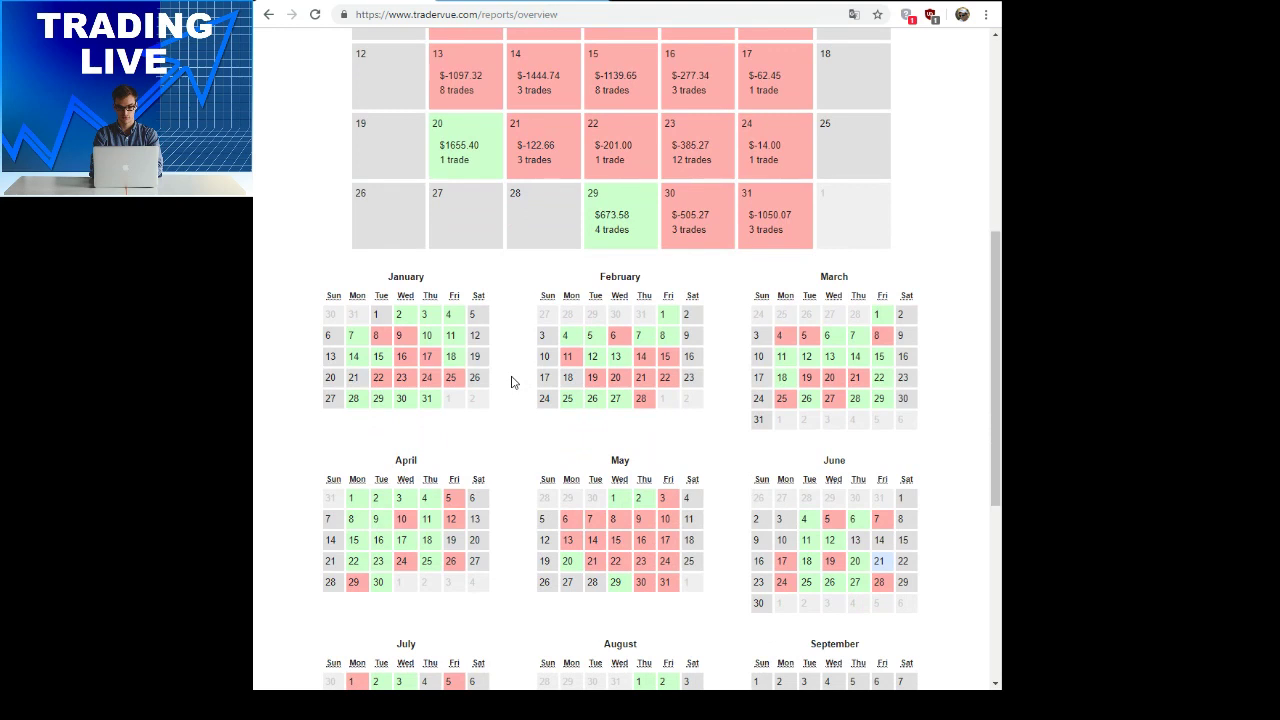
scroll(511, 378, up, 3)
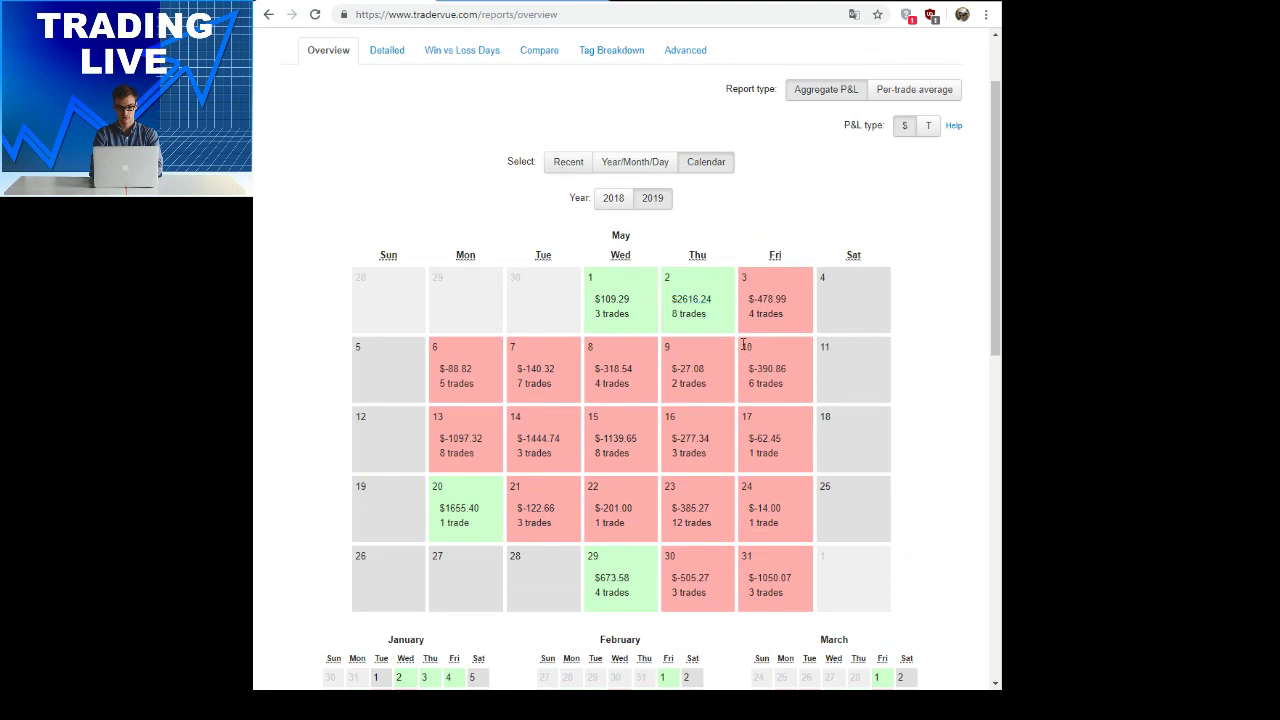
click(564, 166)
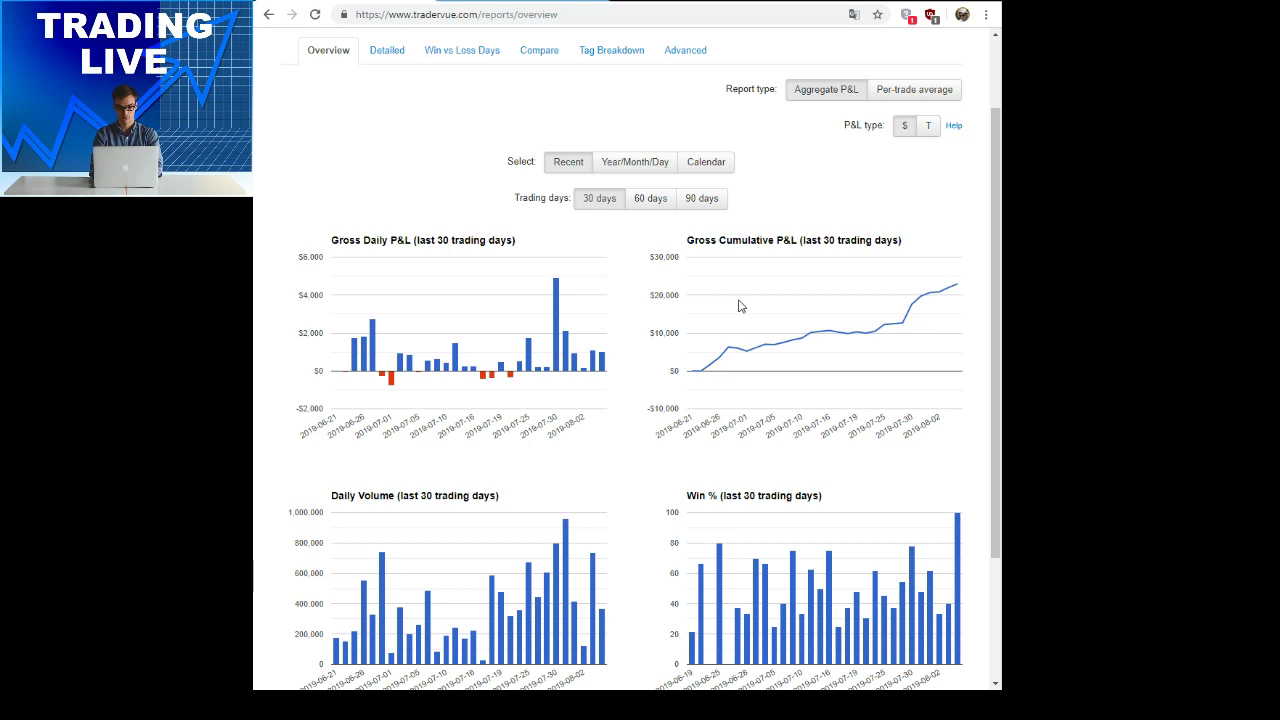
mouse_move(716, 373)
click(660, 203)
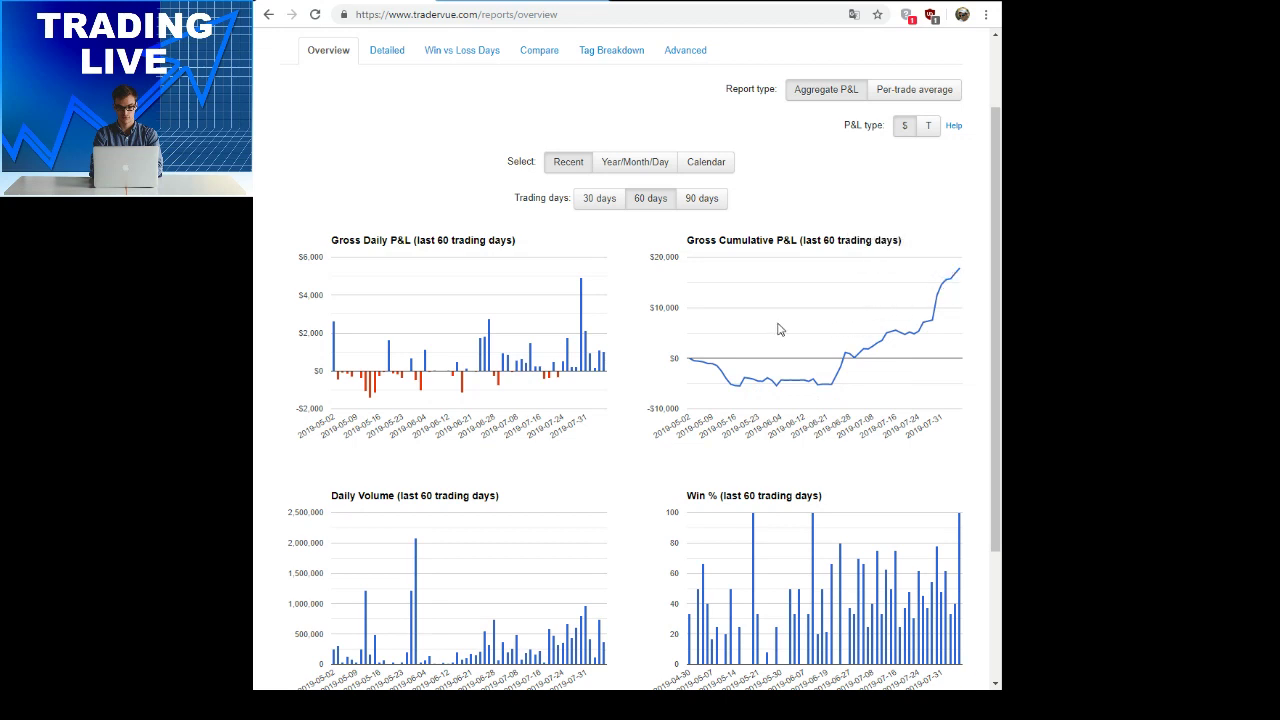
click(700, 203)
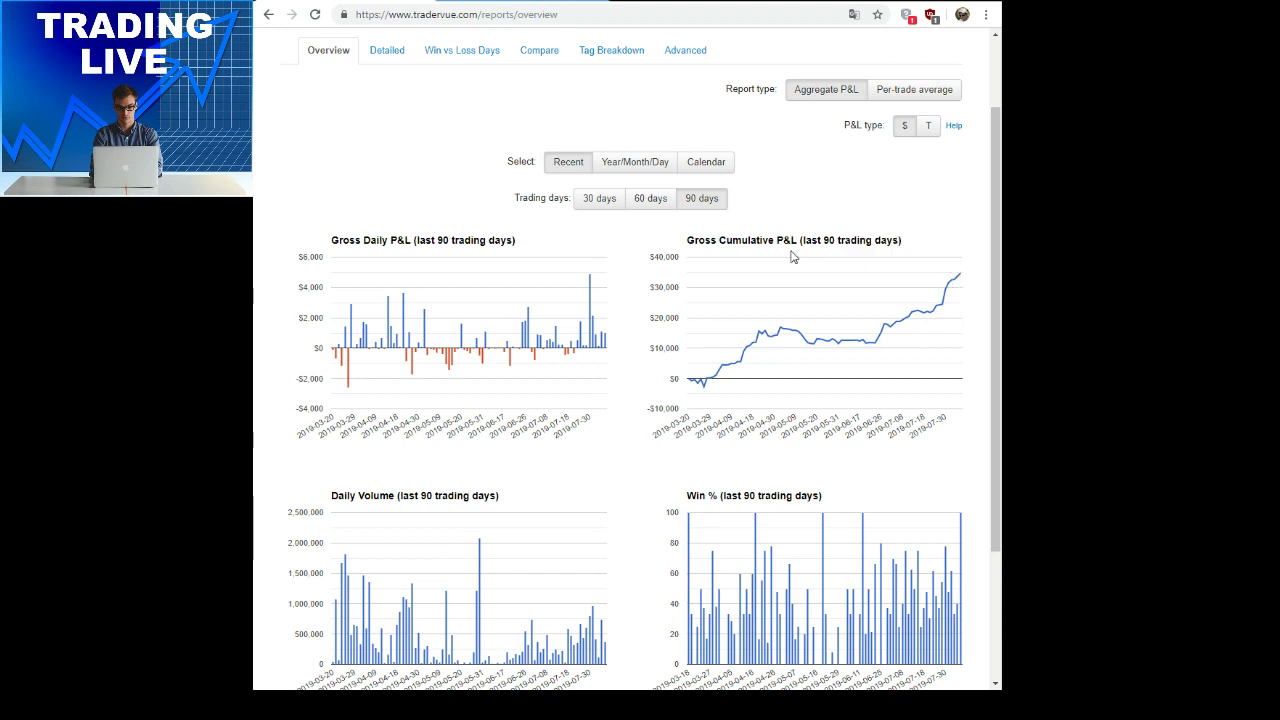
Clear the report filters and show the charts for the last 90 trading days
scroll(750, 212, up, 2)
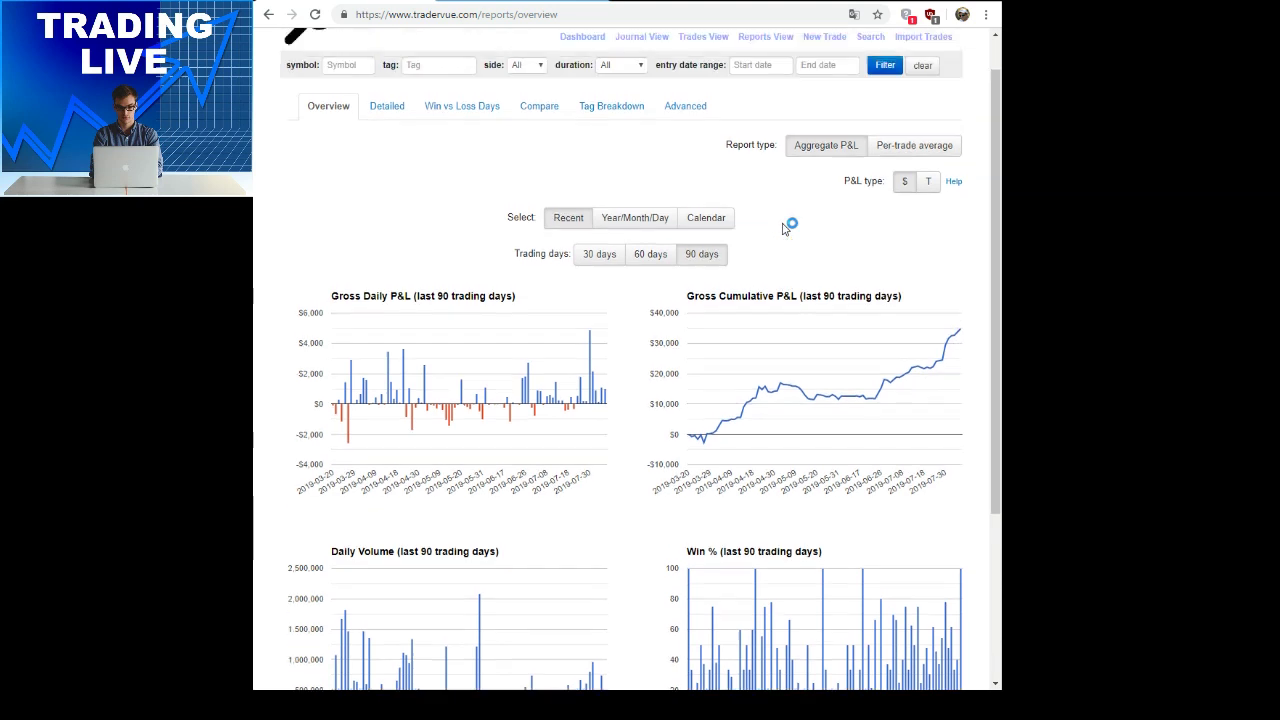
click(922, 110)
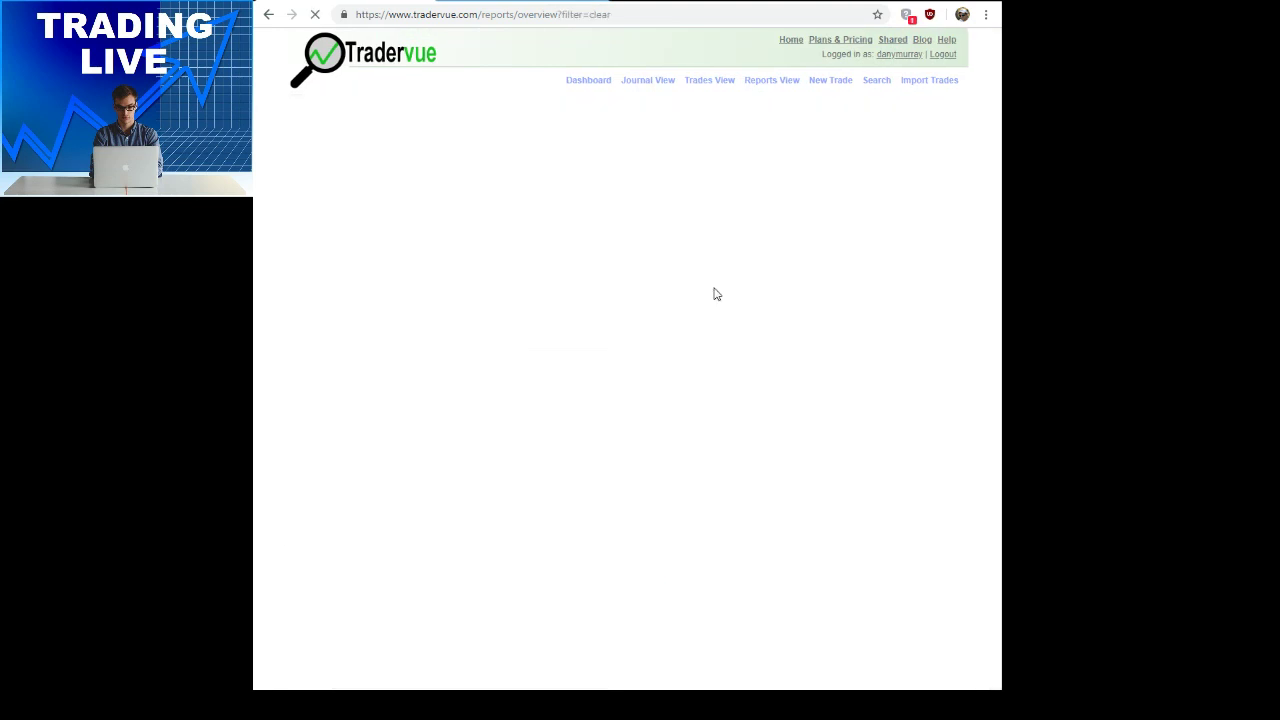
click(702, 300)
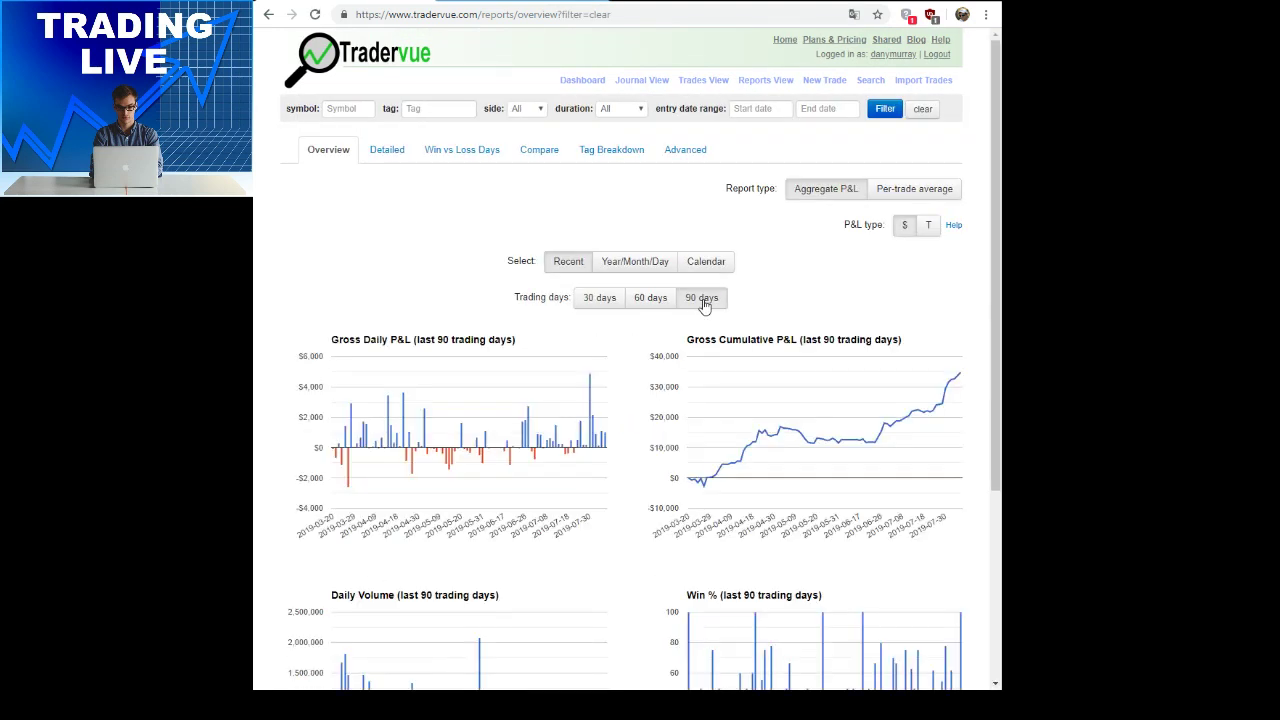
Inspect the cumulative P&L, daily volume and win percentage charts for the last 90 trading days
mouse_move(952, 382)
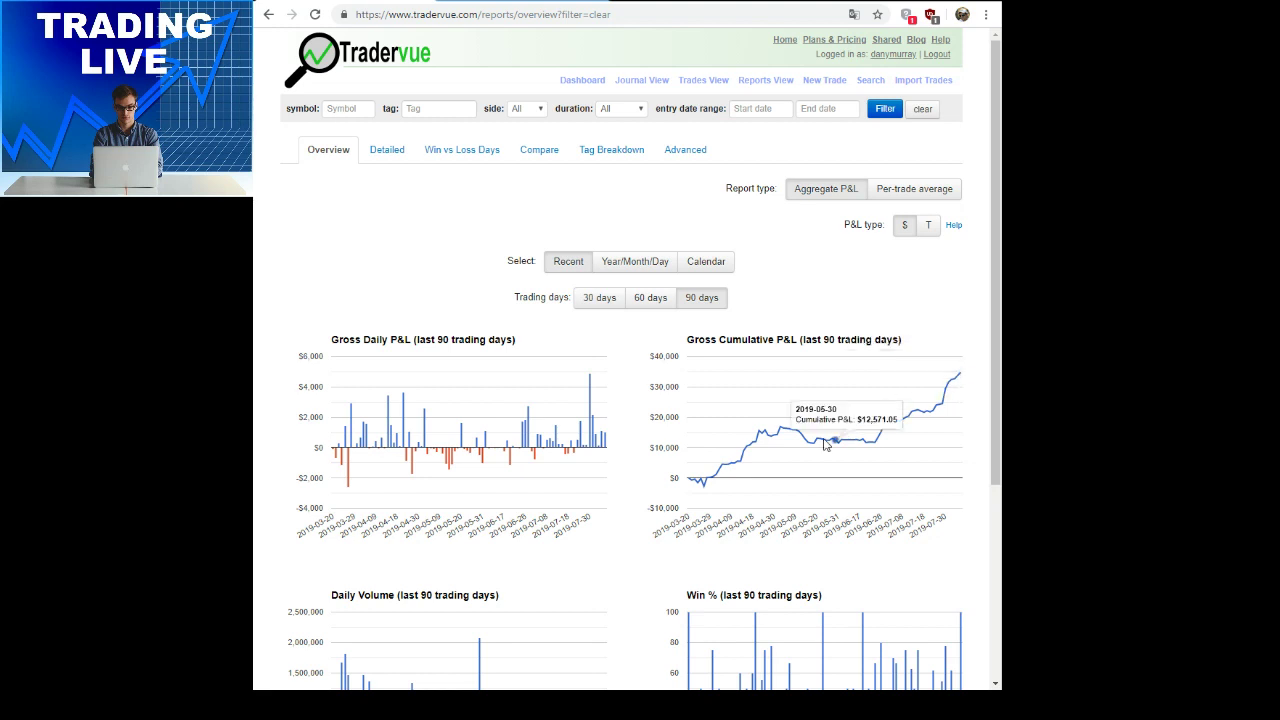
scroll(700, 440, down, 2)
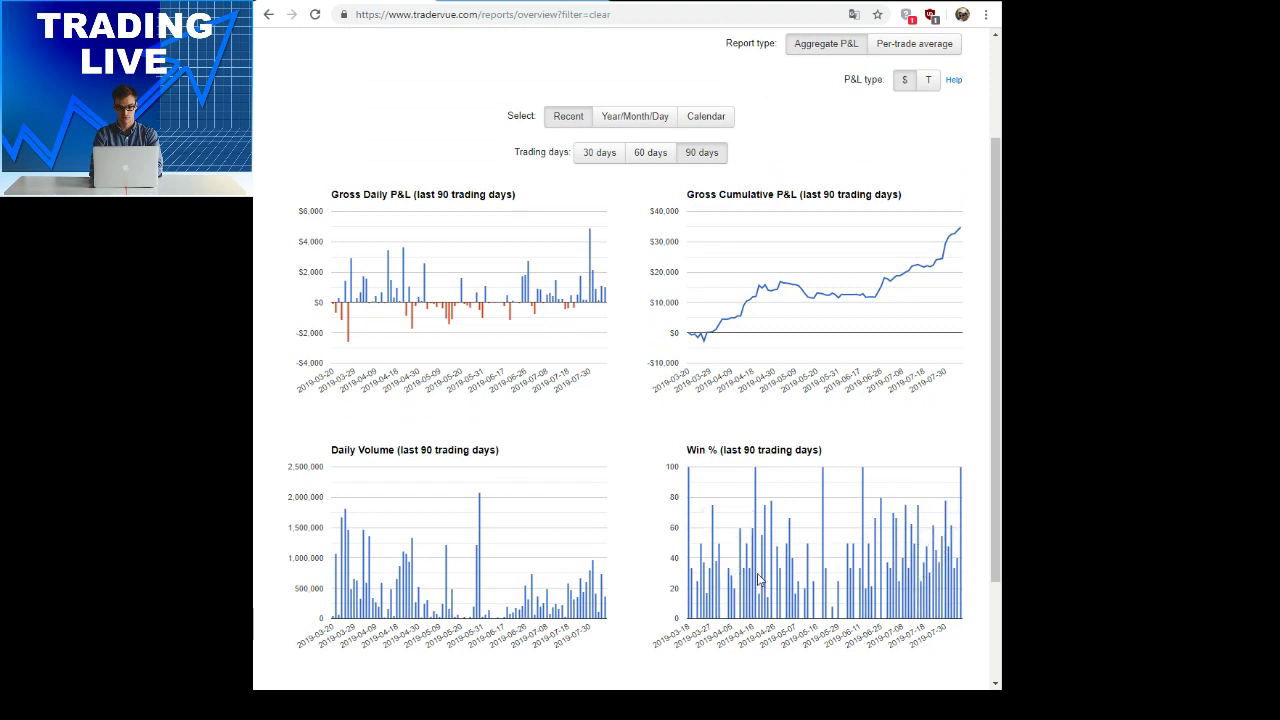
mouse_move(755, 527)
mouse_move(949, 560)
scroll(657, 485, down, 3)
scroll(648, 495, up, 3)
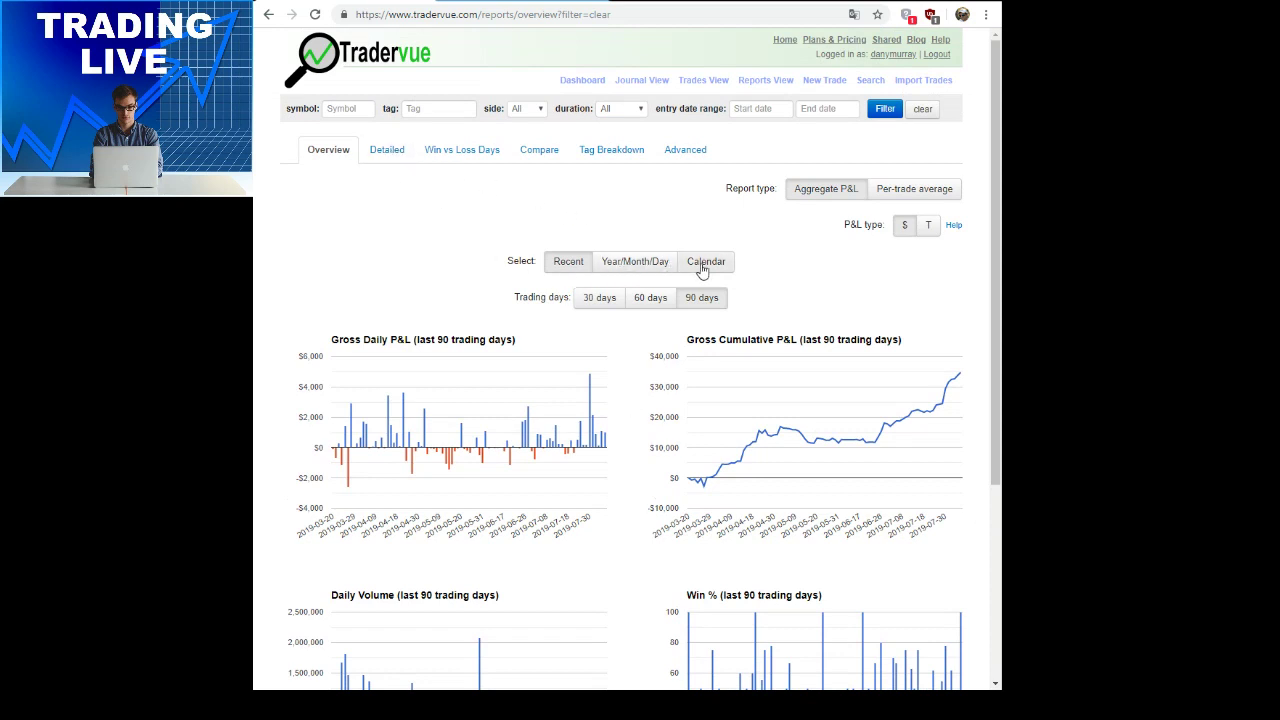
Switch the overview to Year/Month/Day and view the yearly and 2019 monthly performance charts
click(637, 271)
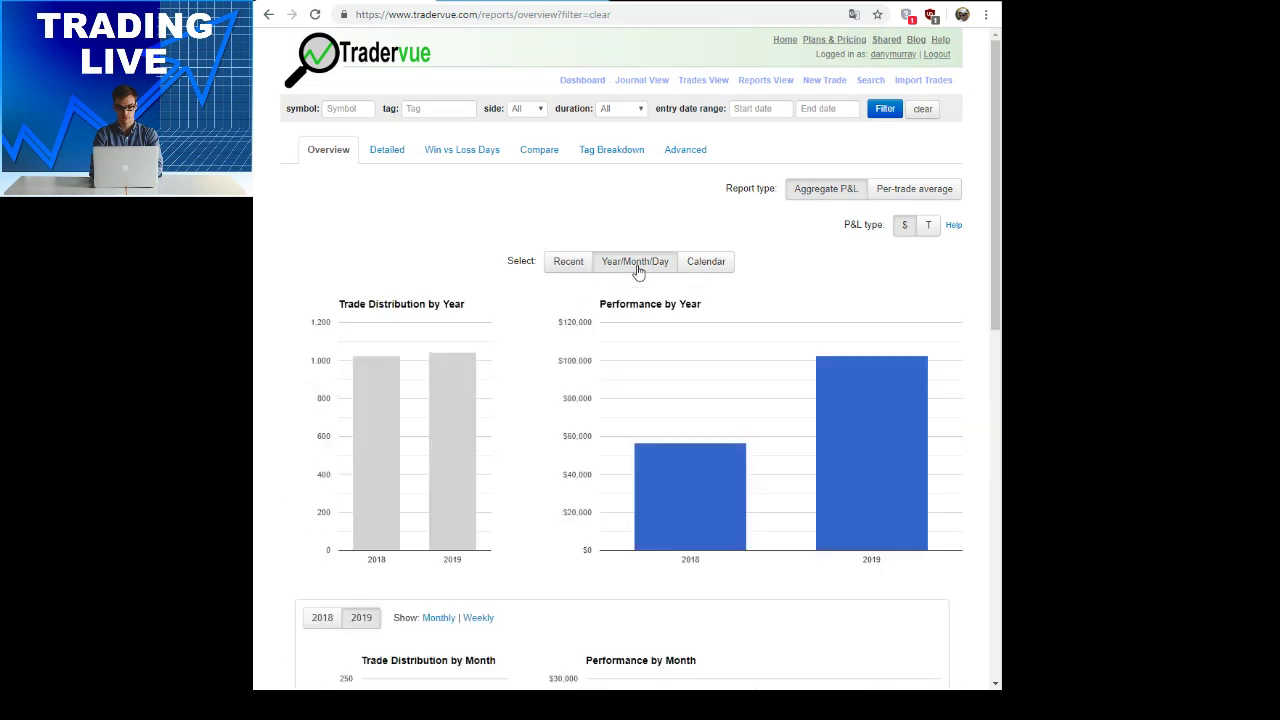
scroll(666, 334, down, 4)
scroll(660, 345, down, 2)
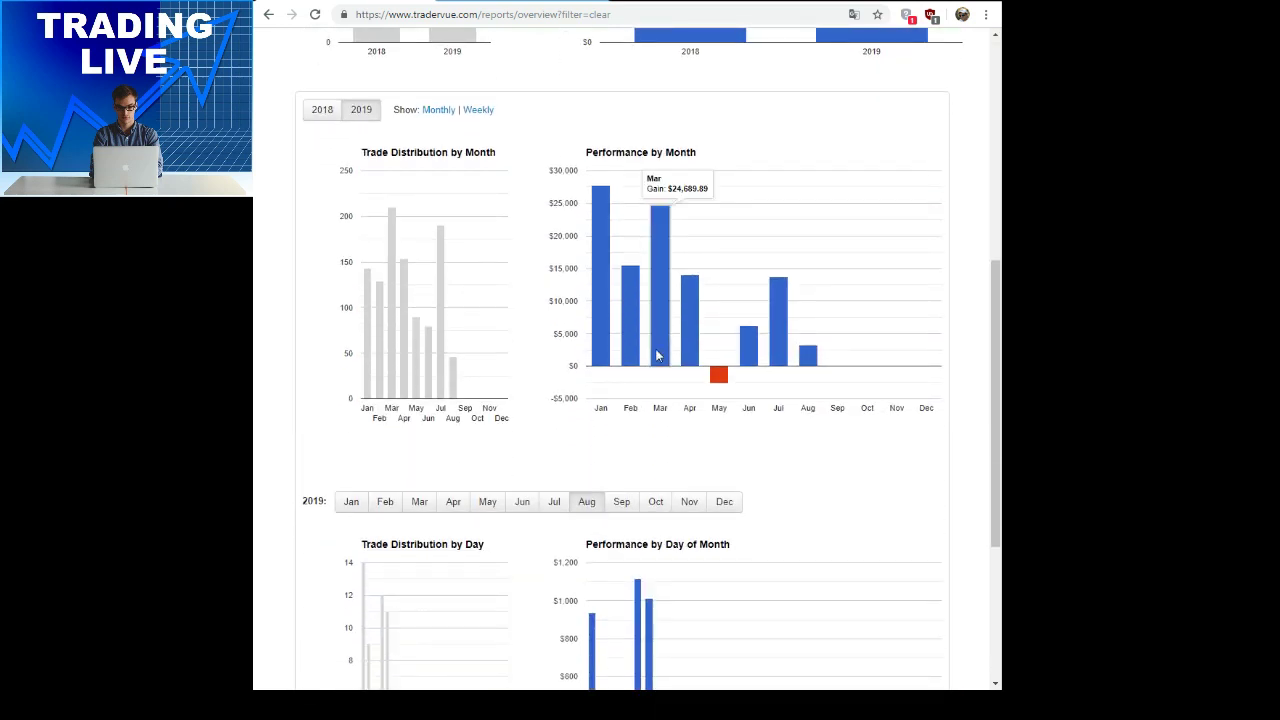
scroll(658, 345, up, 4)
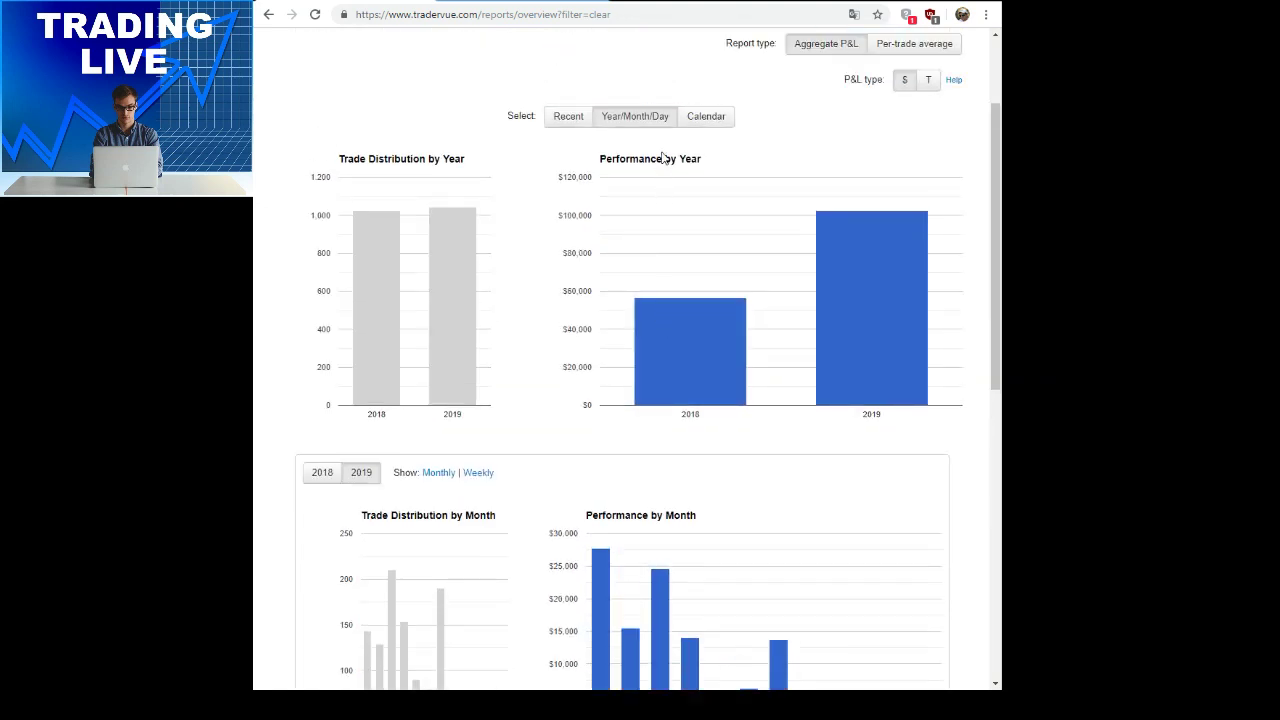
scroll(714, 123, up, 2)
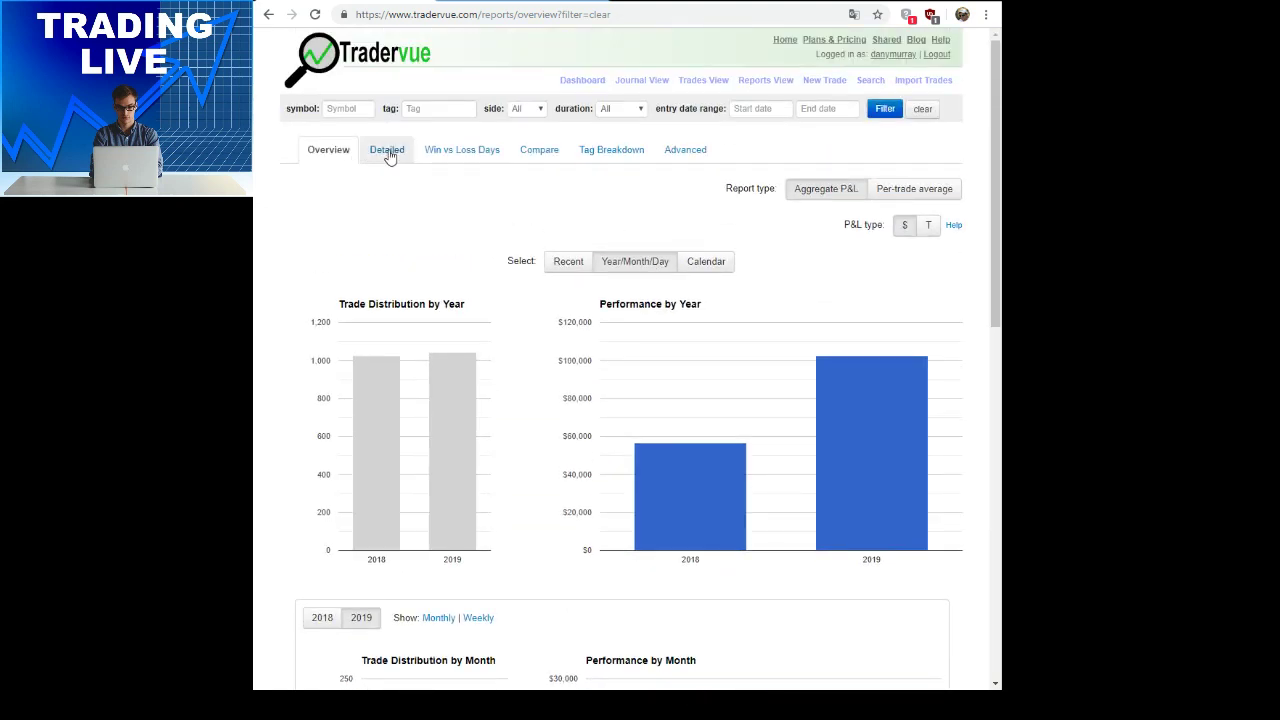
Open the Detailed report and highlight the total gain/loss figure in its statistics
click(387, 153)
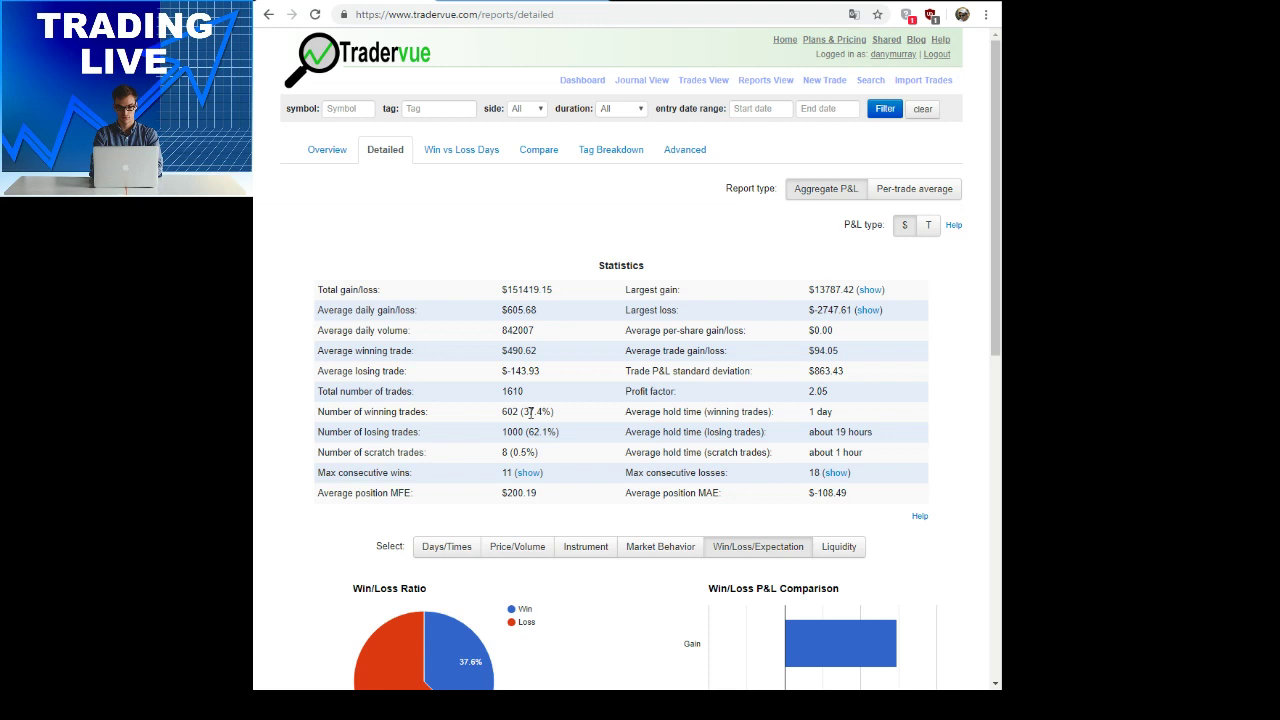
drag(564, 296, 490, 300)
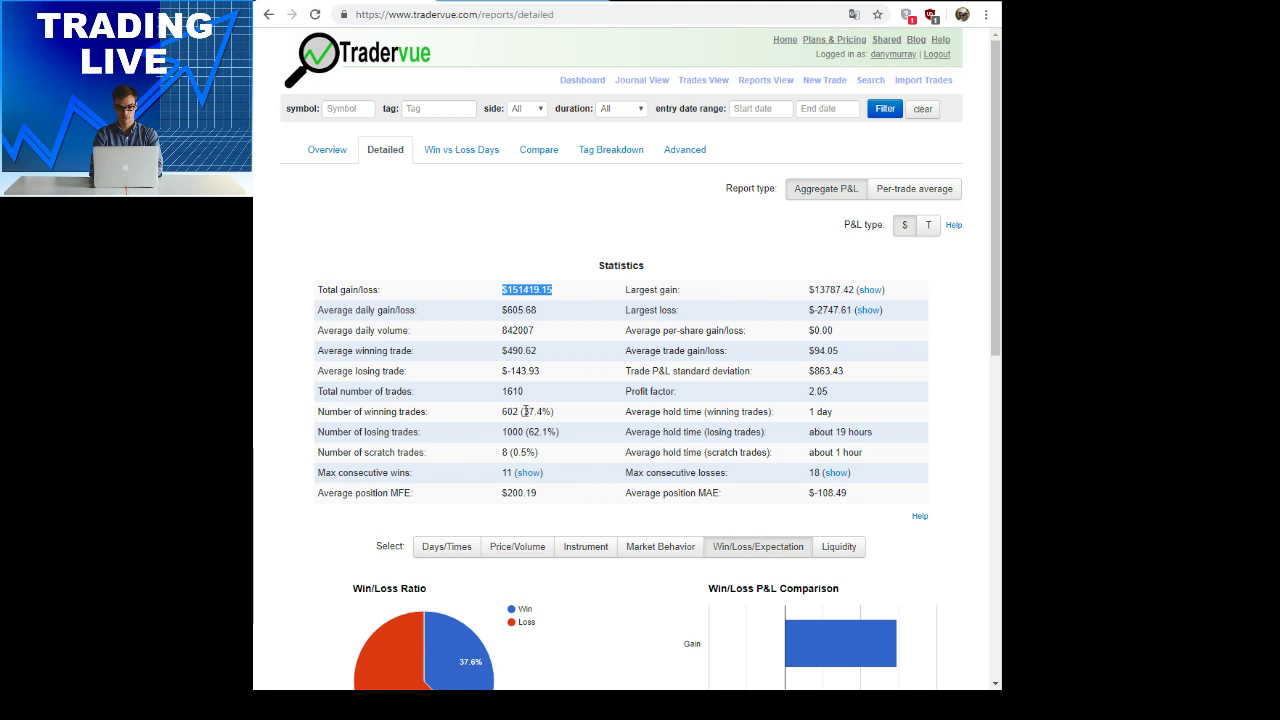
Open the trading journal and review the daily entries from August 6 back to July 30, 2019
click(622, 80)
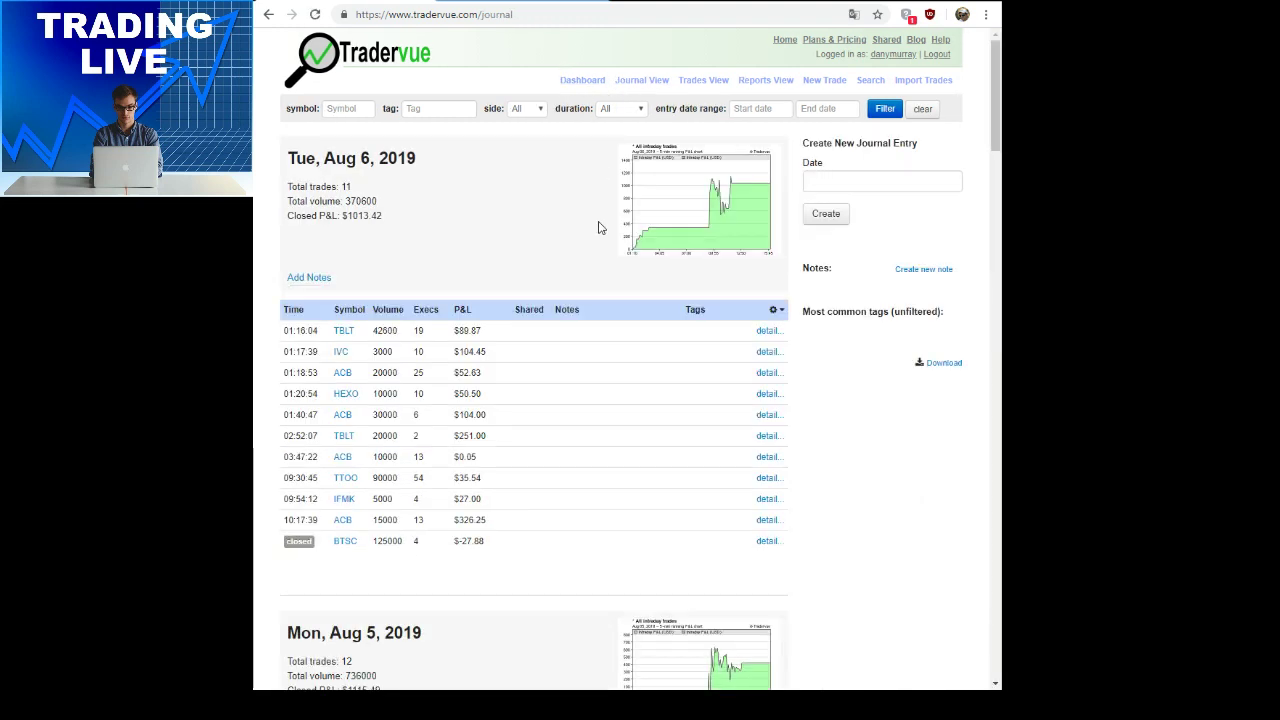
scroll(601, 230, down, 3)
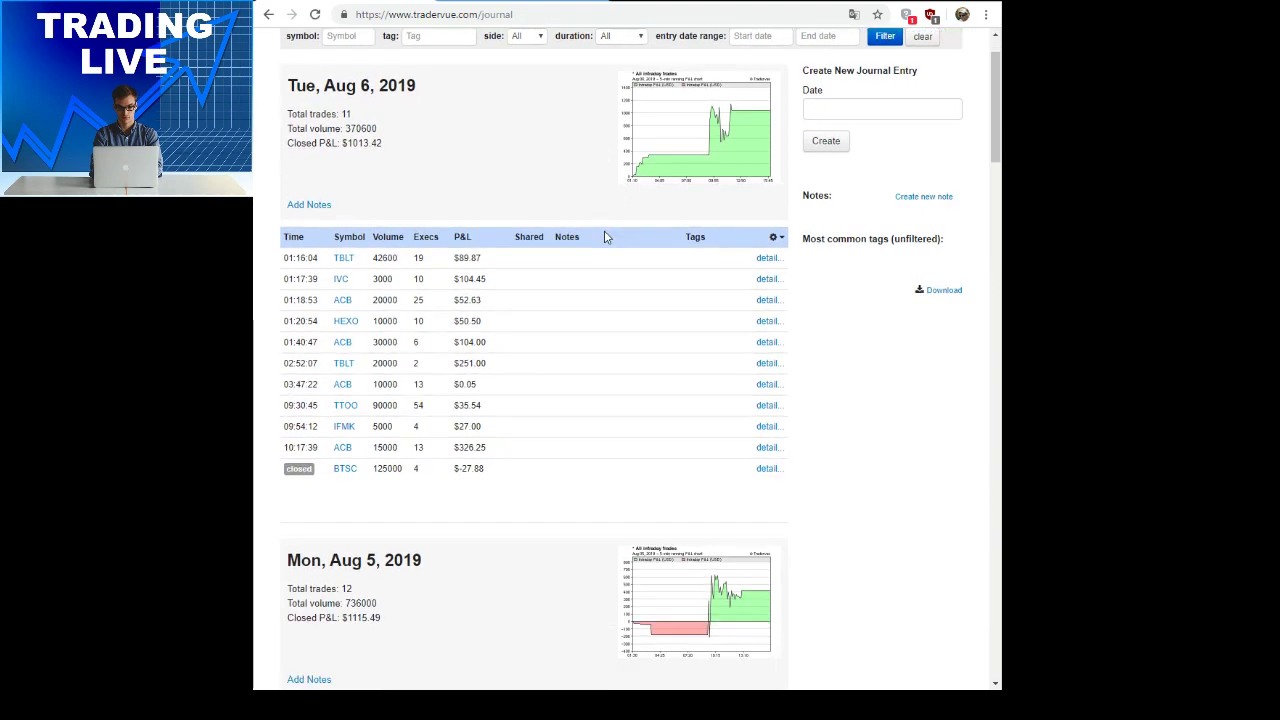
scroll(604, 237, up, 3)
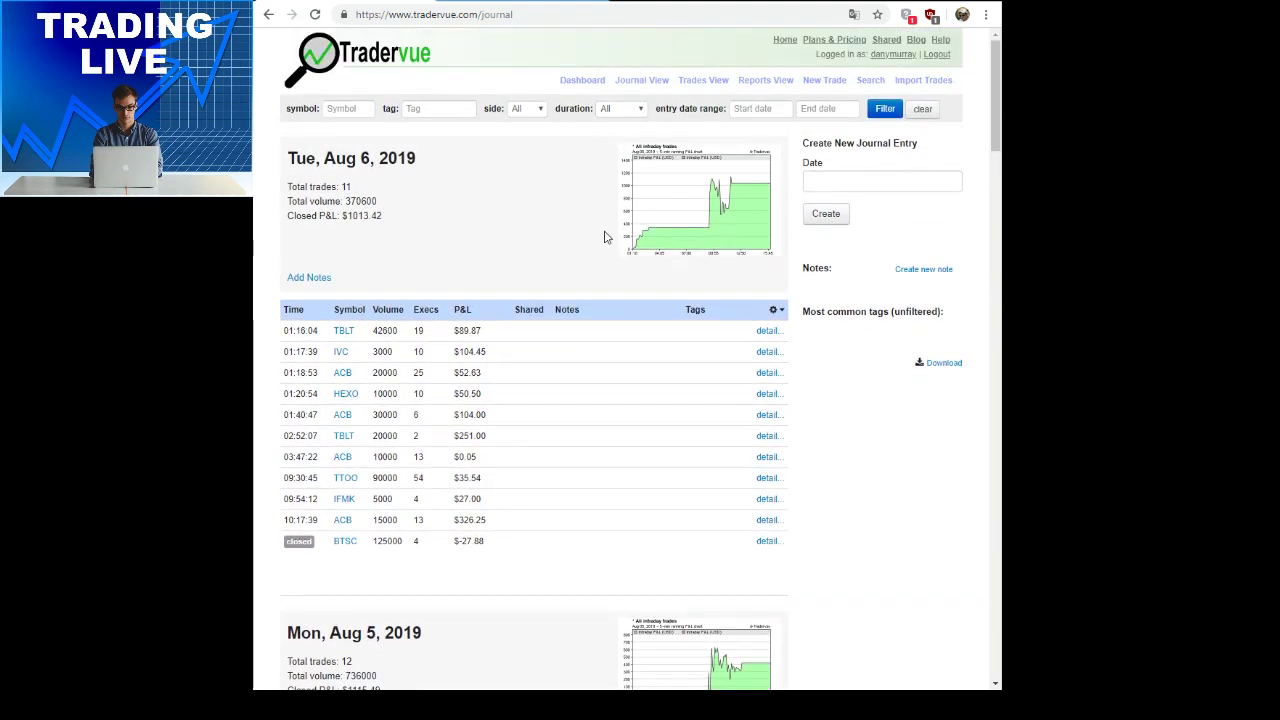
scroll(604, 237, down, 9)
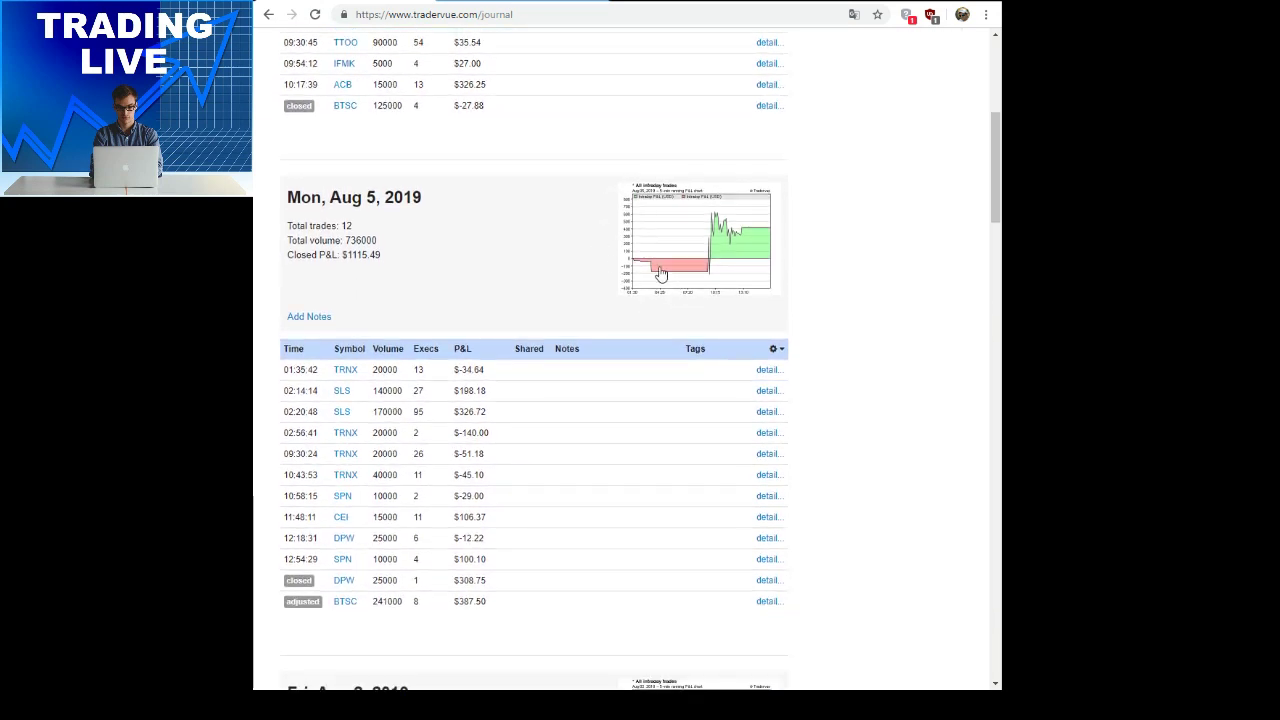
scroll(718, 217, down, 7)
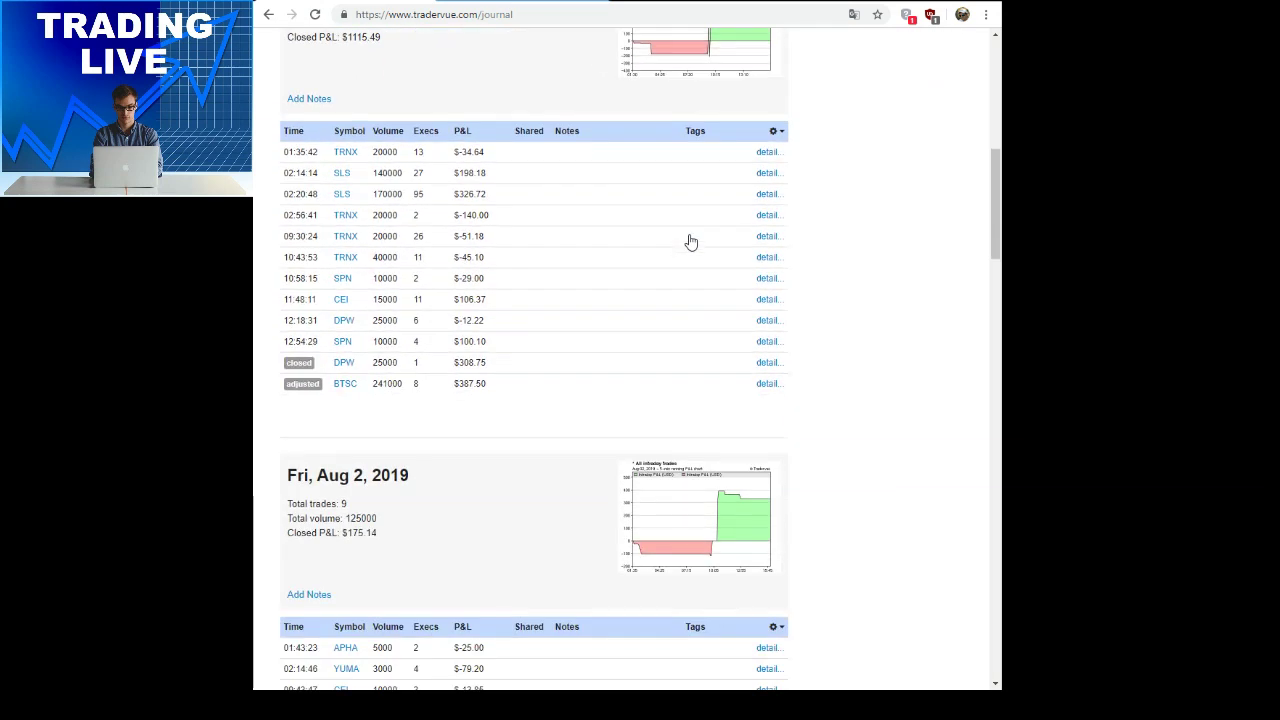
scroll(676, 484, down, 9)
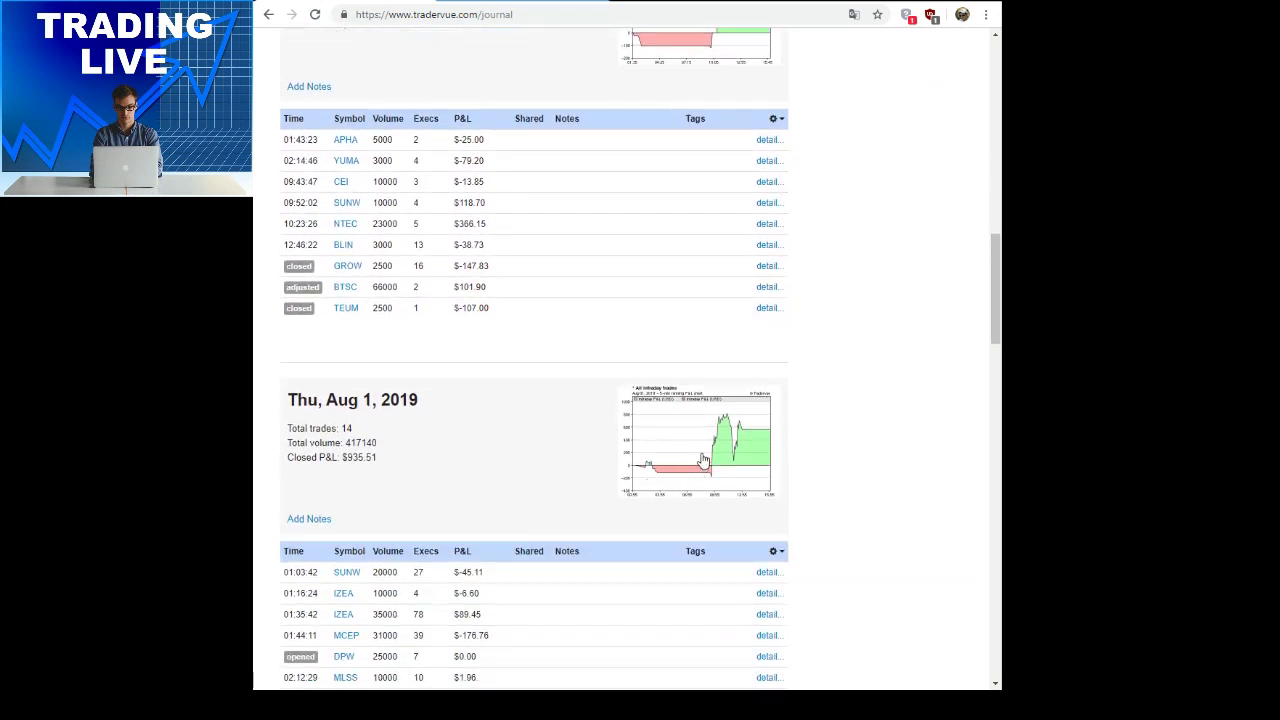
scroll(677, 436, down, 11)
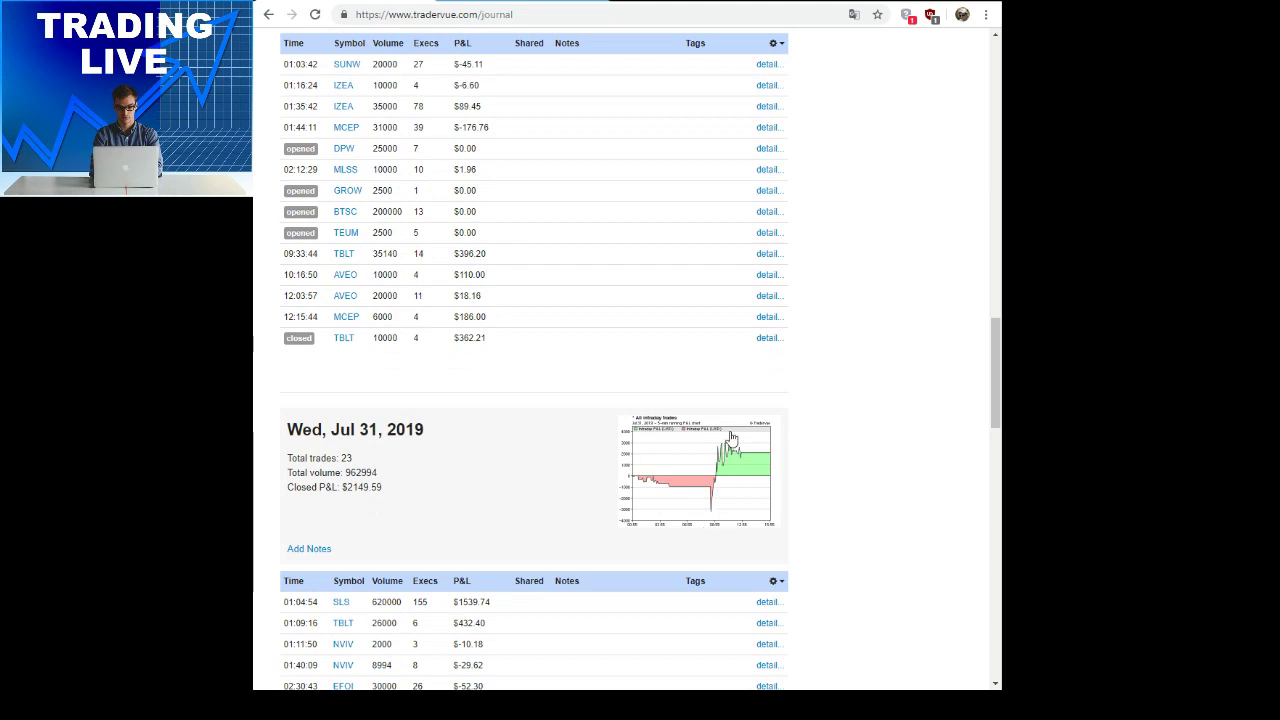
scroll(656, 470, down, 6)
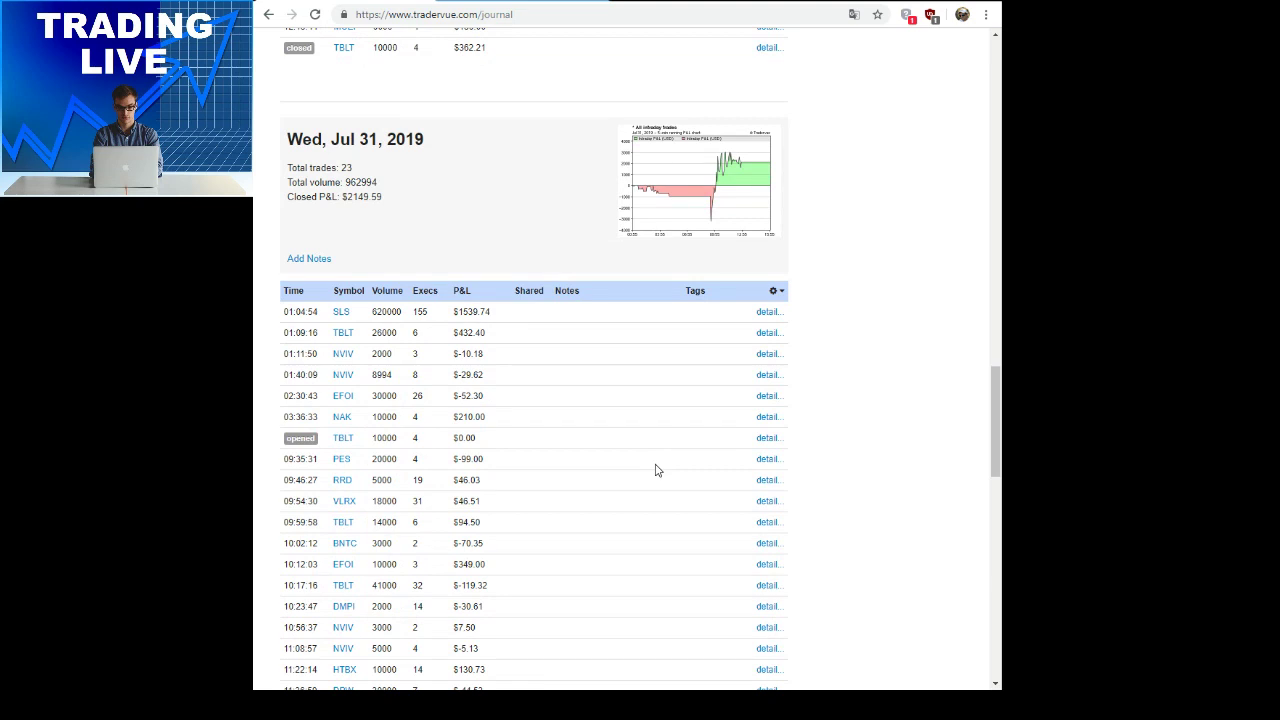
scroll(656, 470, down, 10)
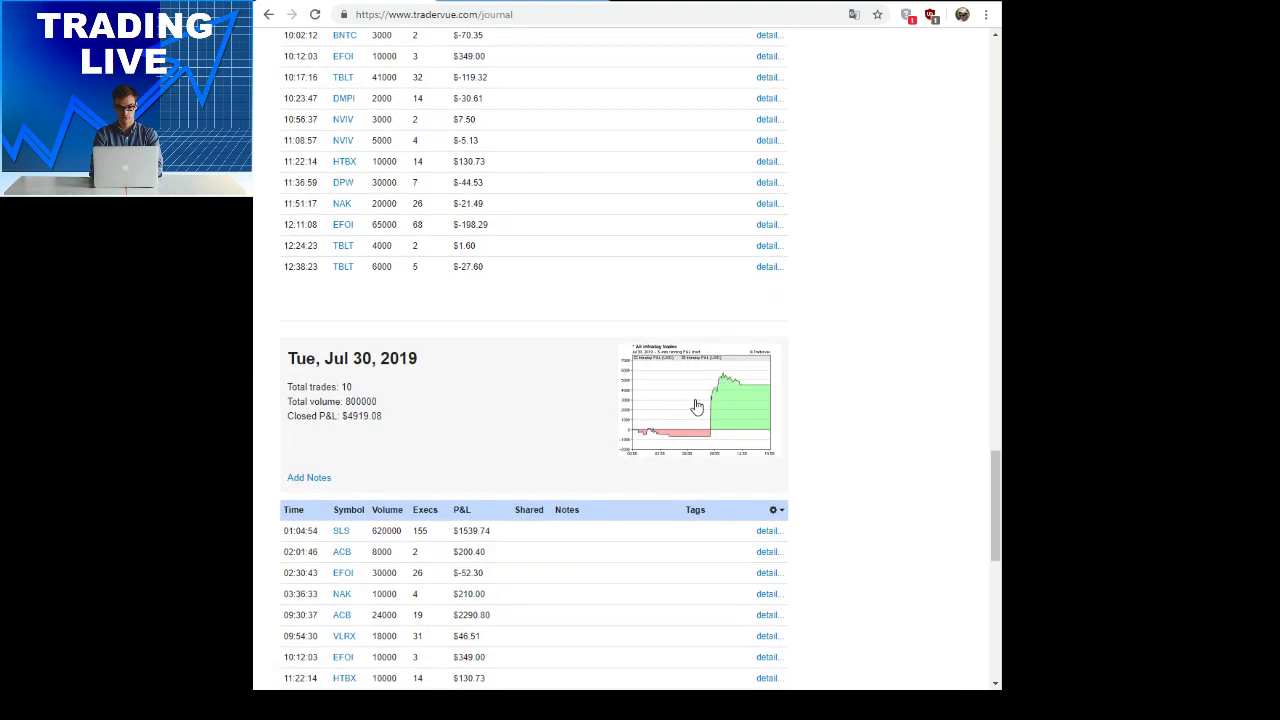
scroll(694, 406, down, 3)
scroll(697, 406, up, 15)
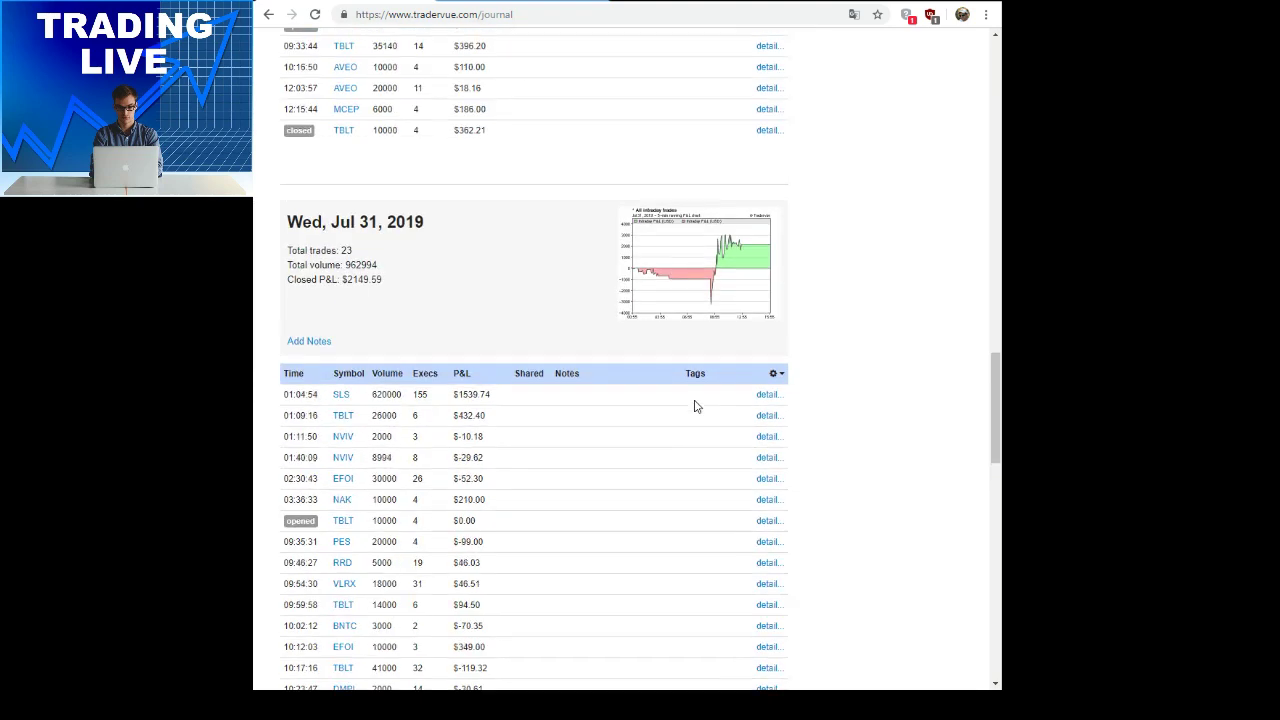
scroll(697, 406, up, 12)
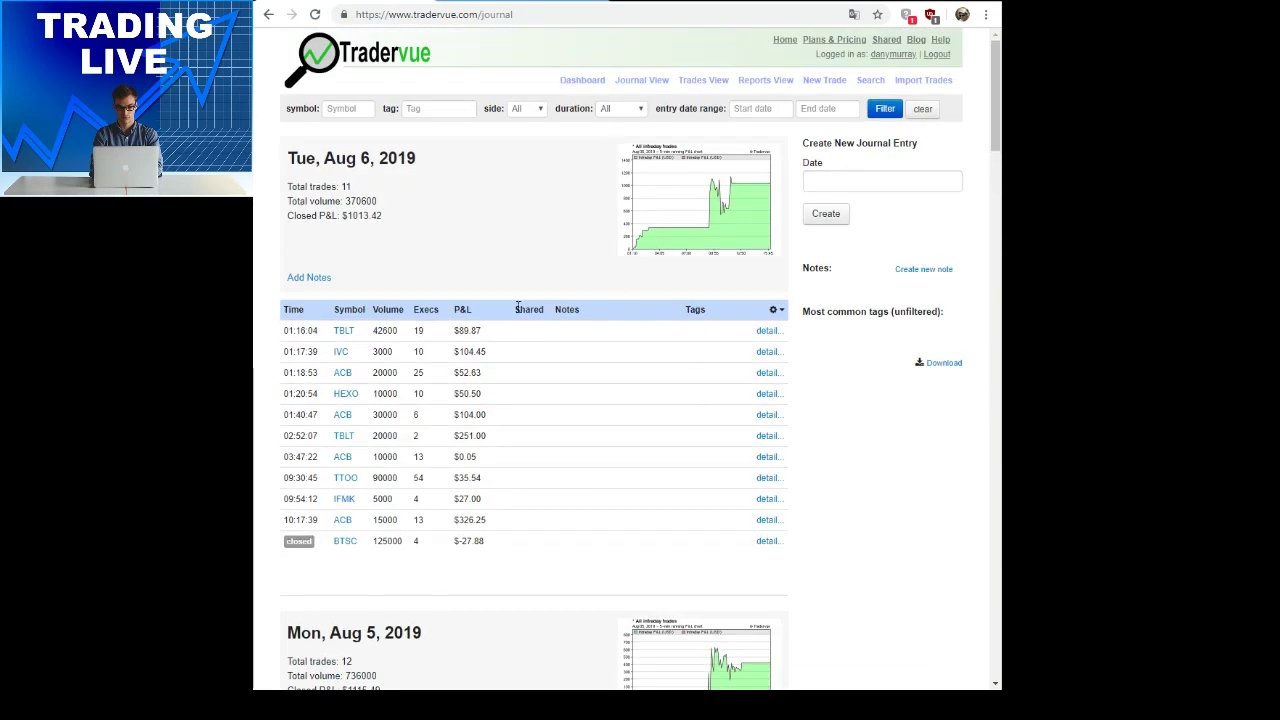
Return to the reports overview through the dashboard and look over its yearly and monthly performance charts
click(585, 84)
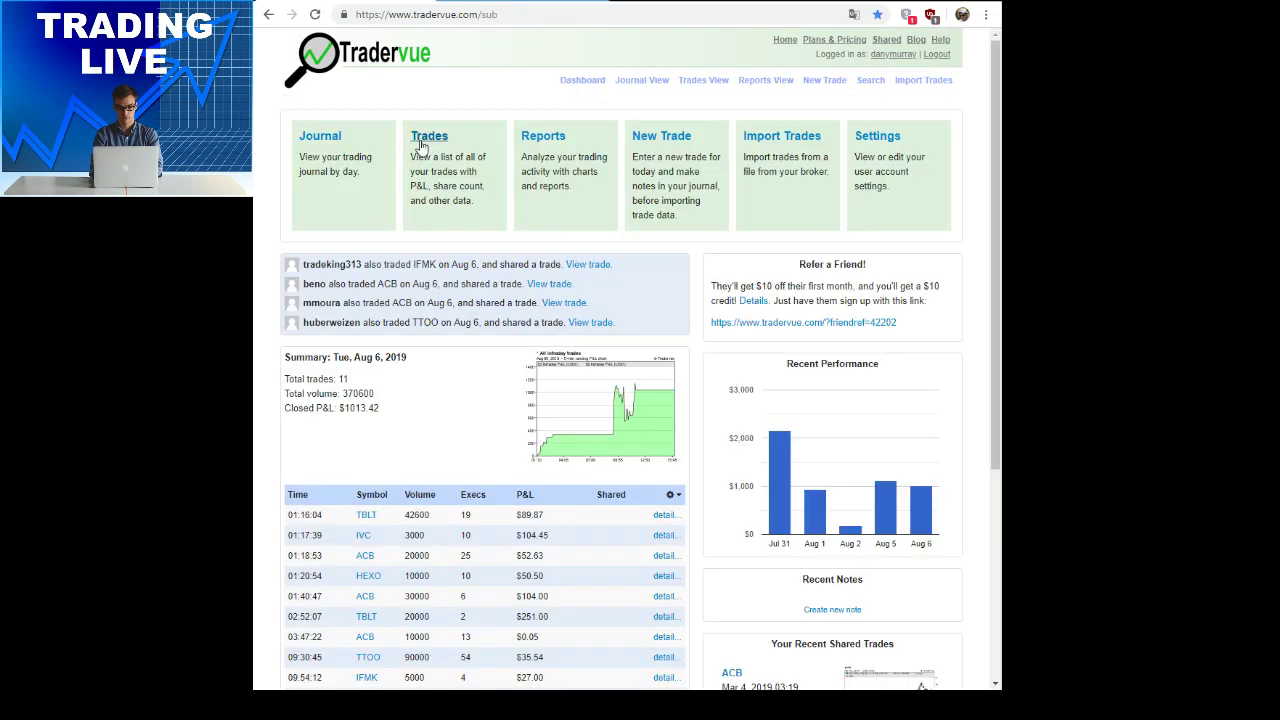
click(537, 143)
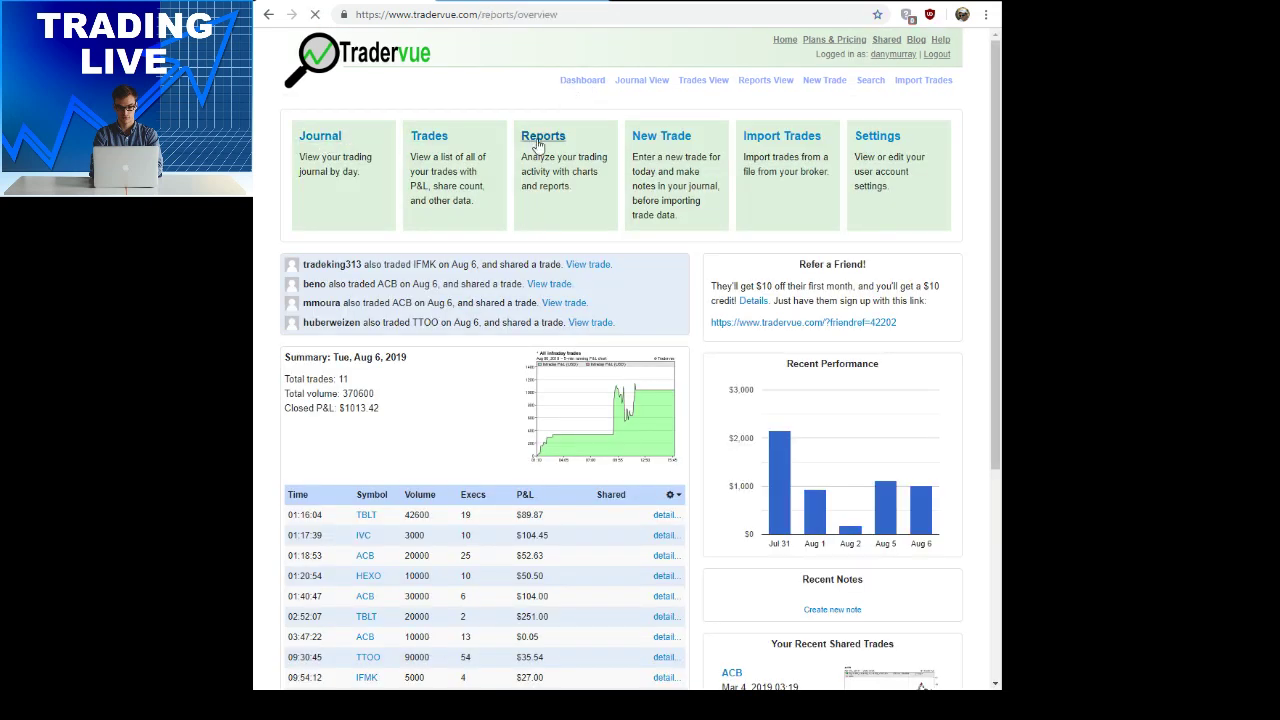
scroll(648, 291, down, 3)
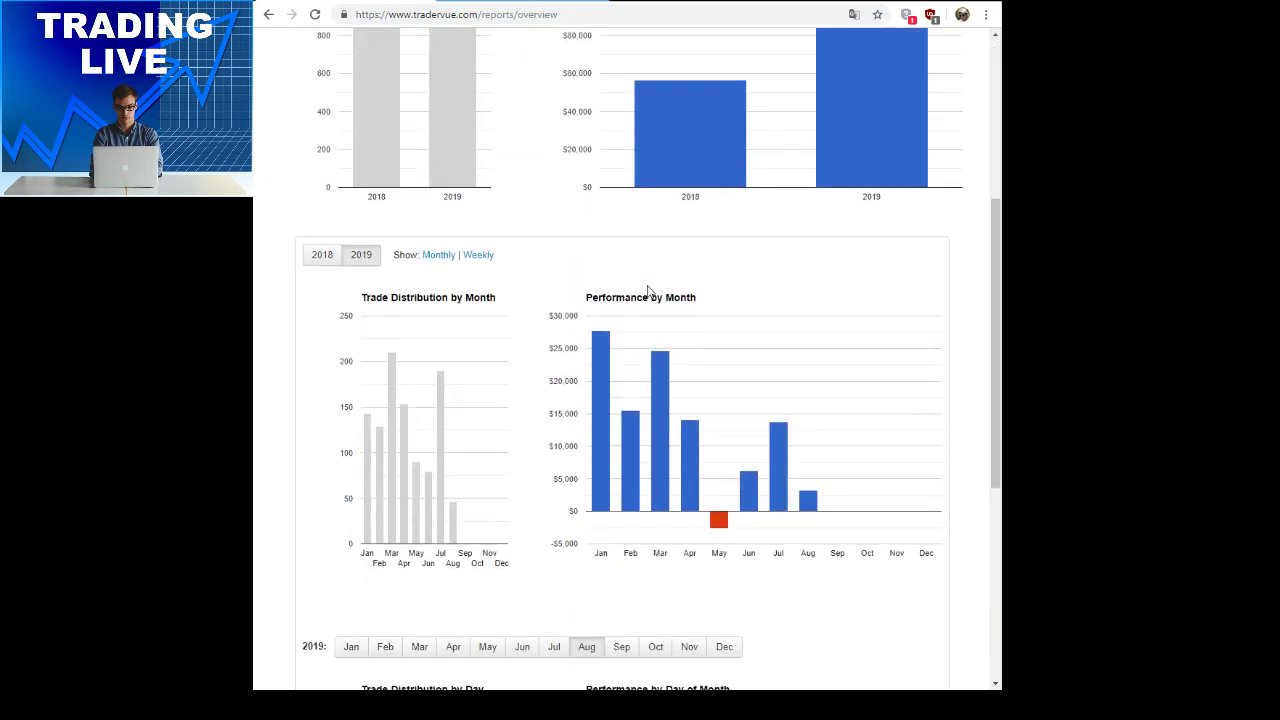
scroll(648, 291, down, 3)
scroll(648, 291, down, 1)
scroll(648, 291, up, 4)
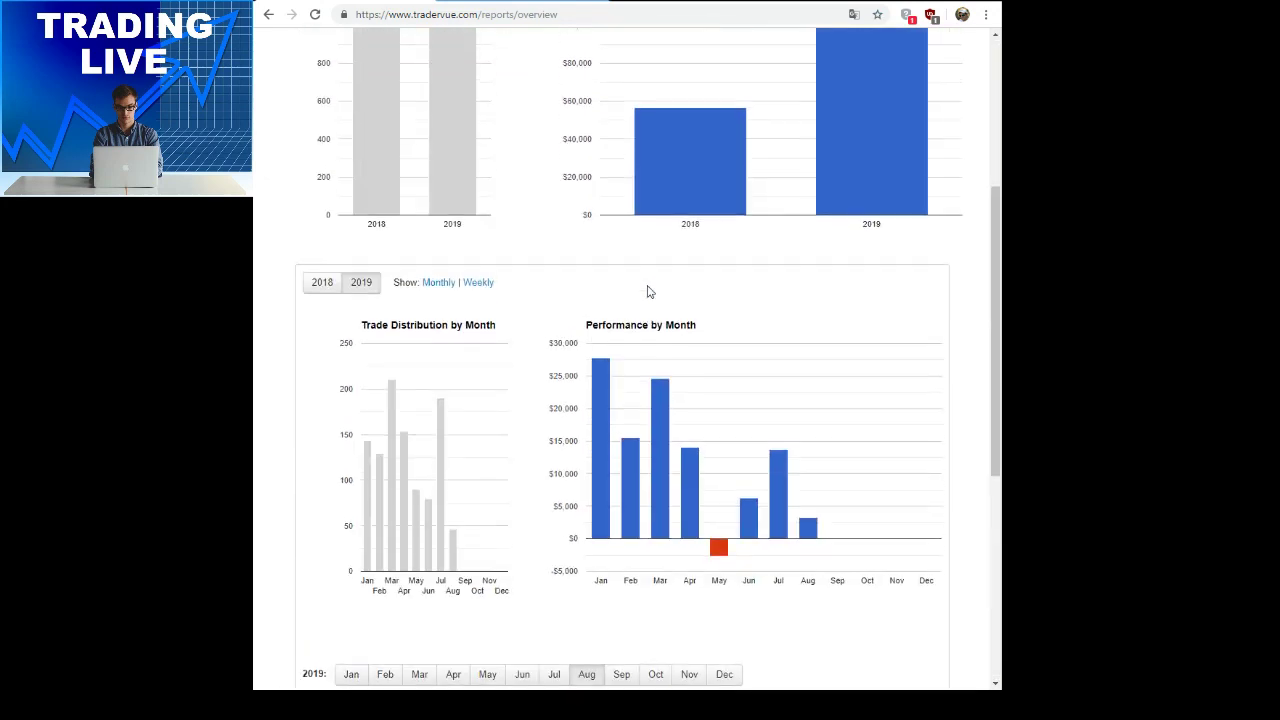
scroll(648, 291, up, 3)
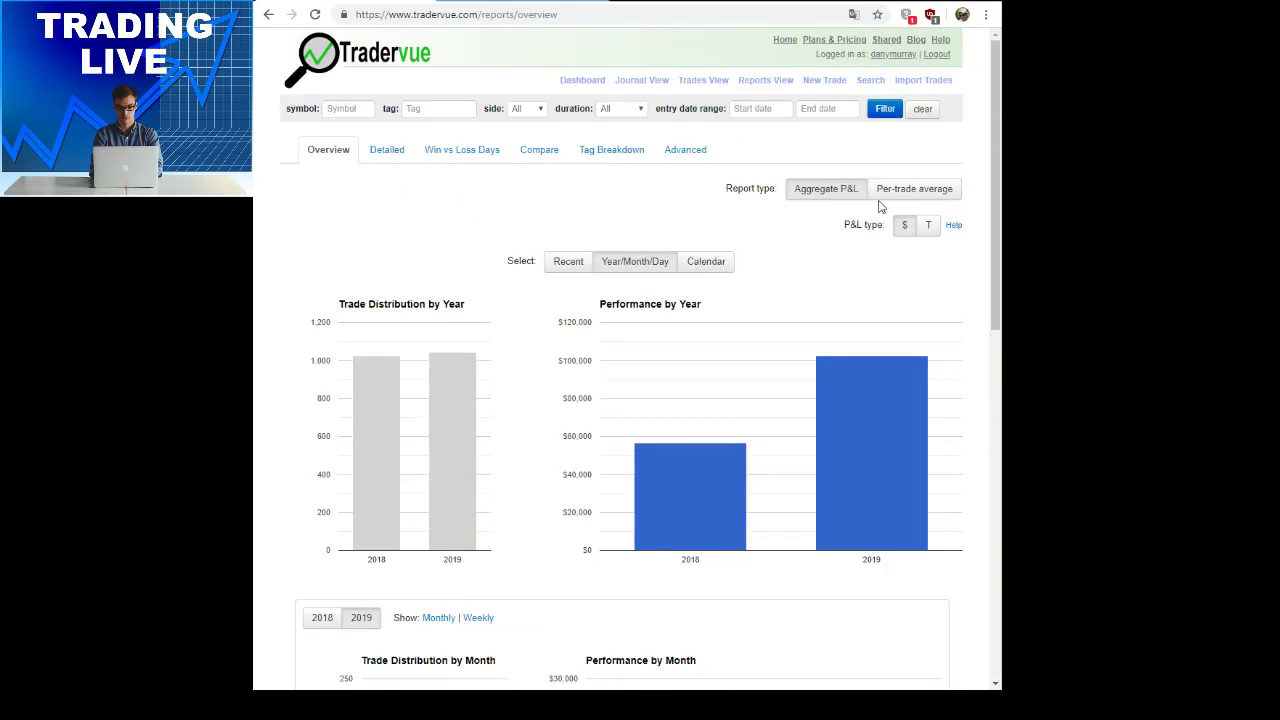
Set the report type to Per-trade average, examine the 2019 monthly averages and show the daily charts for July
click(918, 194)
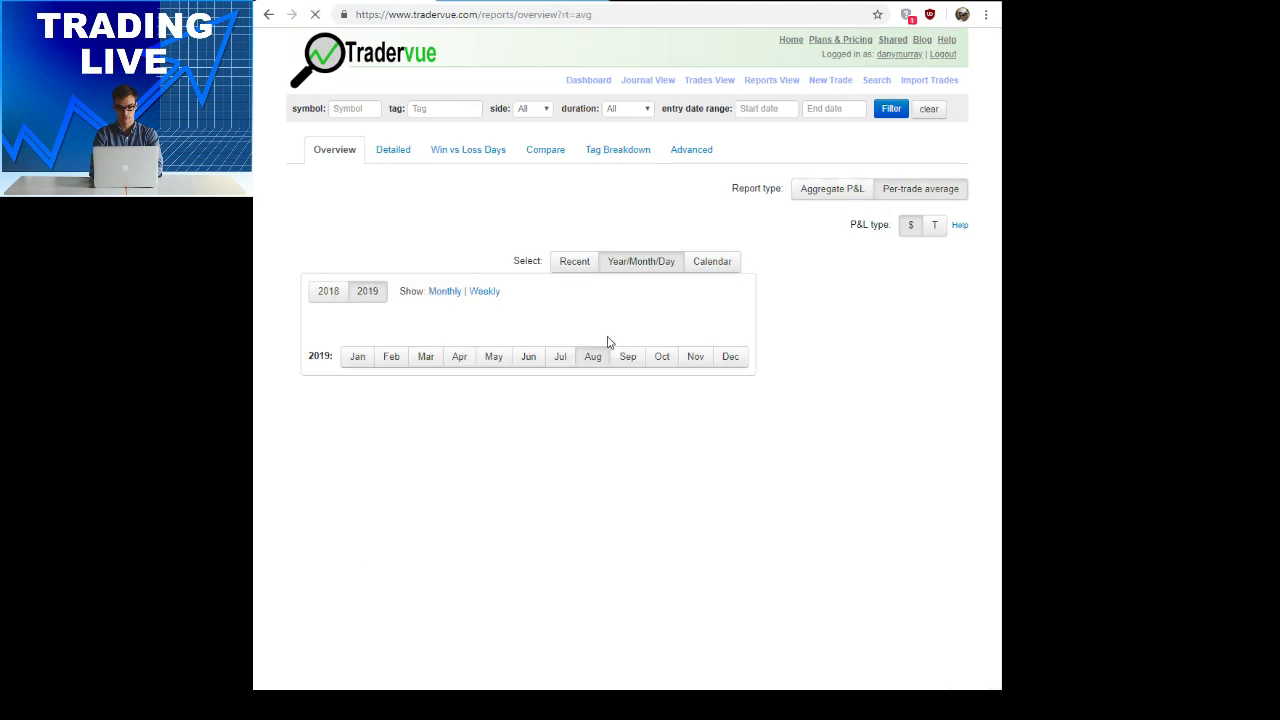
scroll(607, 342, down, 4)
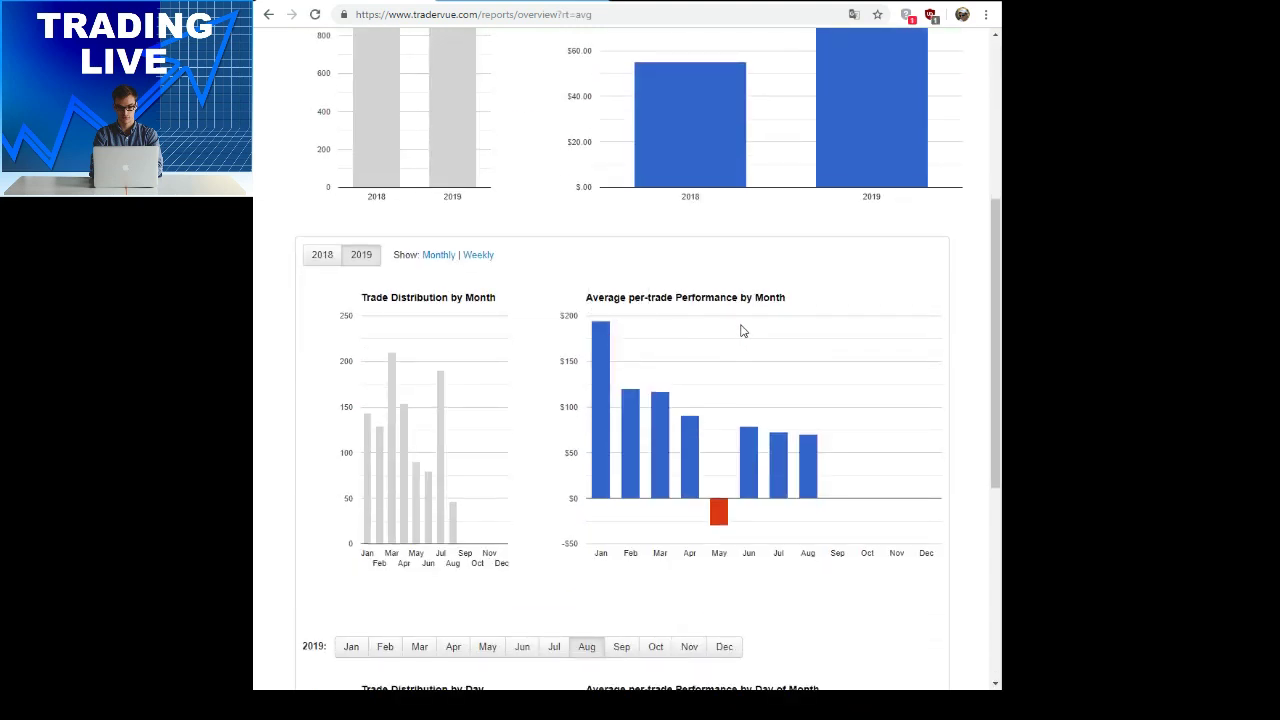
scroll(740, 329, down, 2)
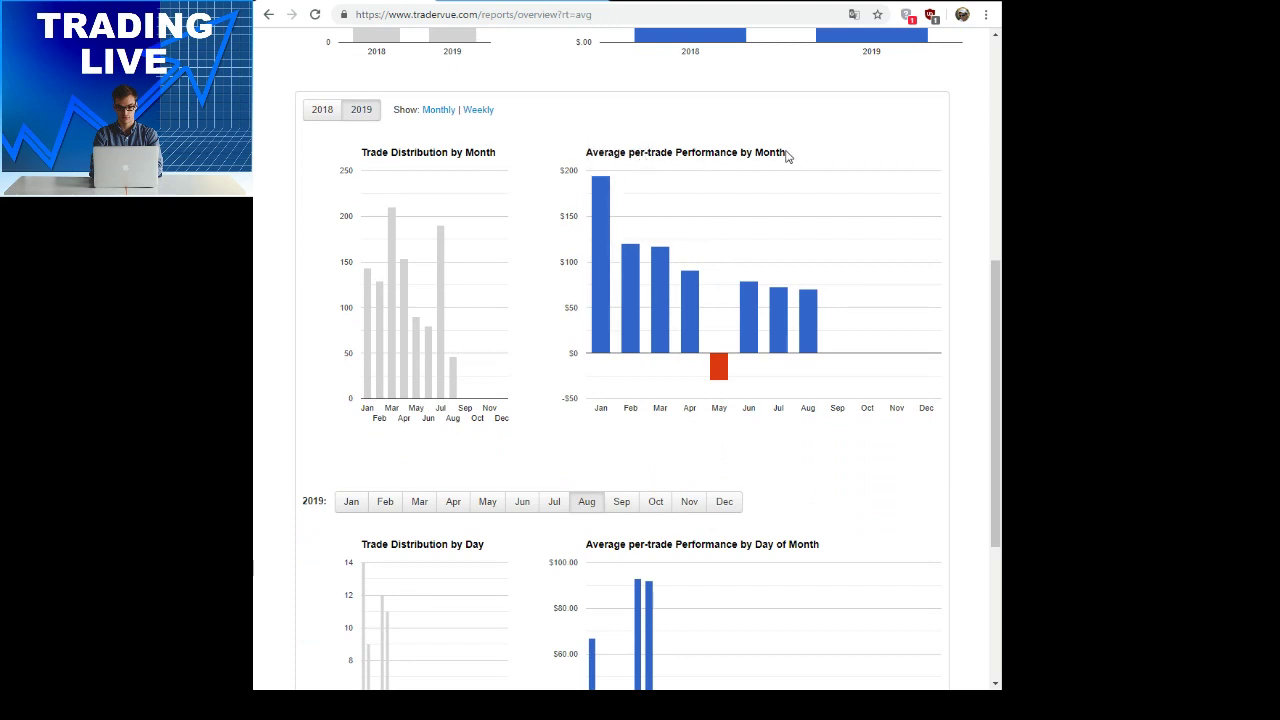
mouse_move(600, 283)
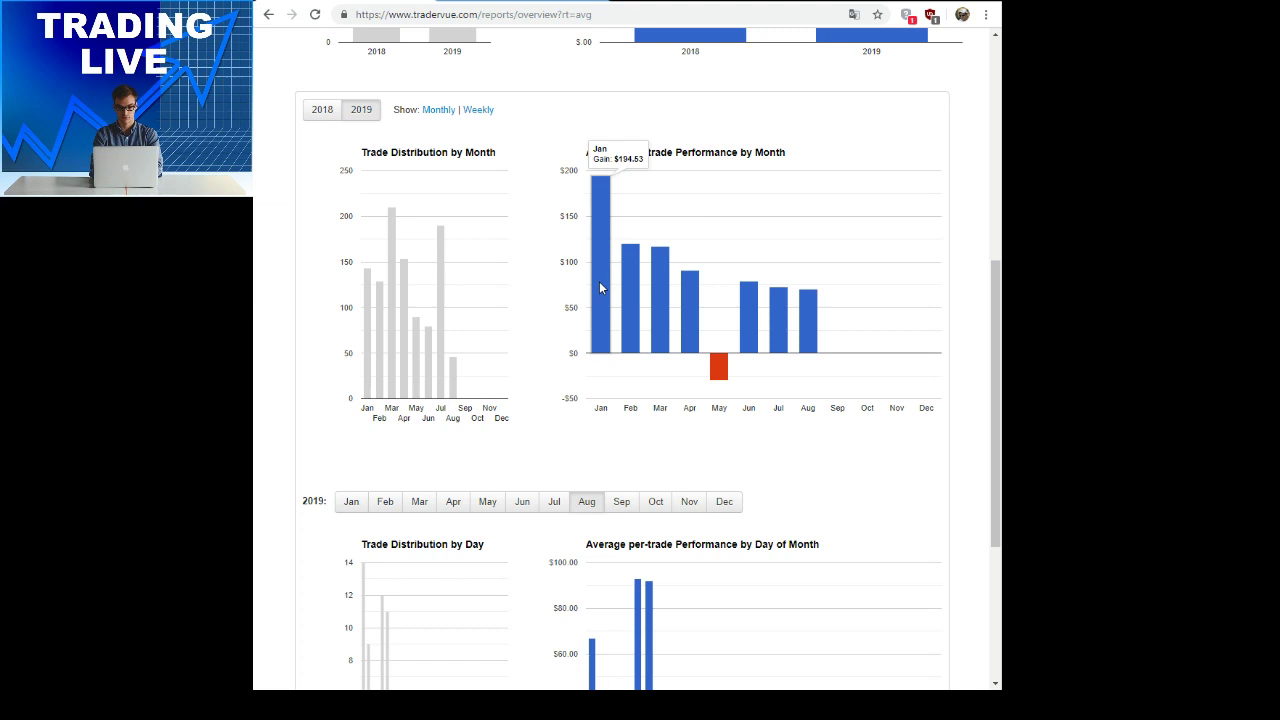
scroll(594, 290, down, 3)
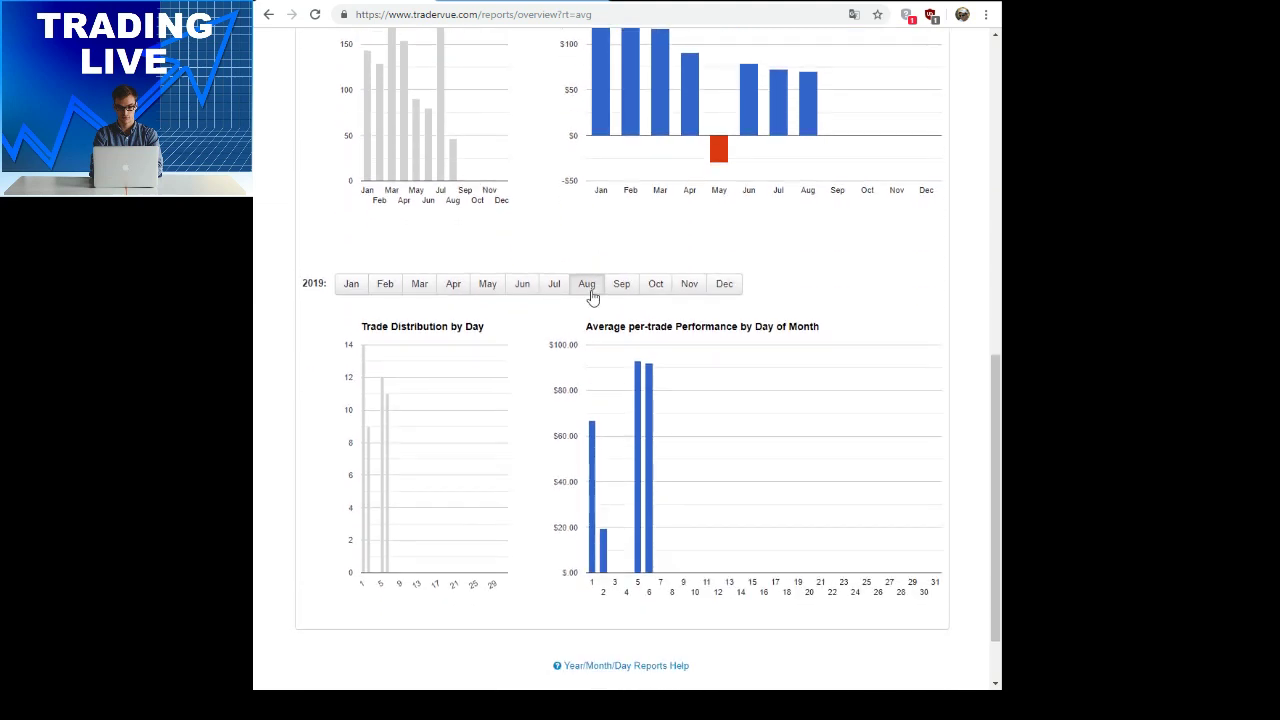
click(554, 283)
Switch the overview to Calendar and look over the 2019 months
scroll(577, 337, up, 4)
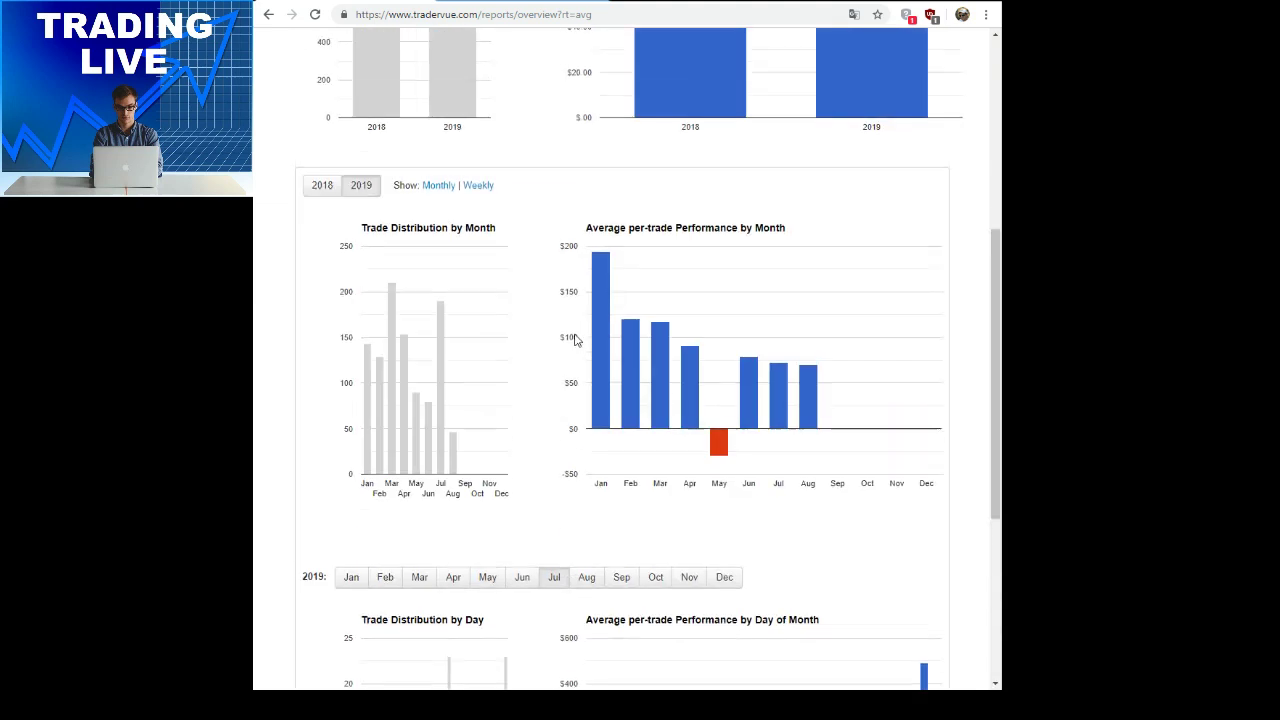
scroll(577, 340, up, 5)
click(712, 264)
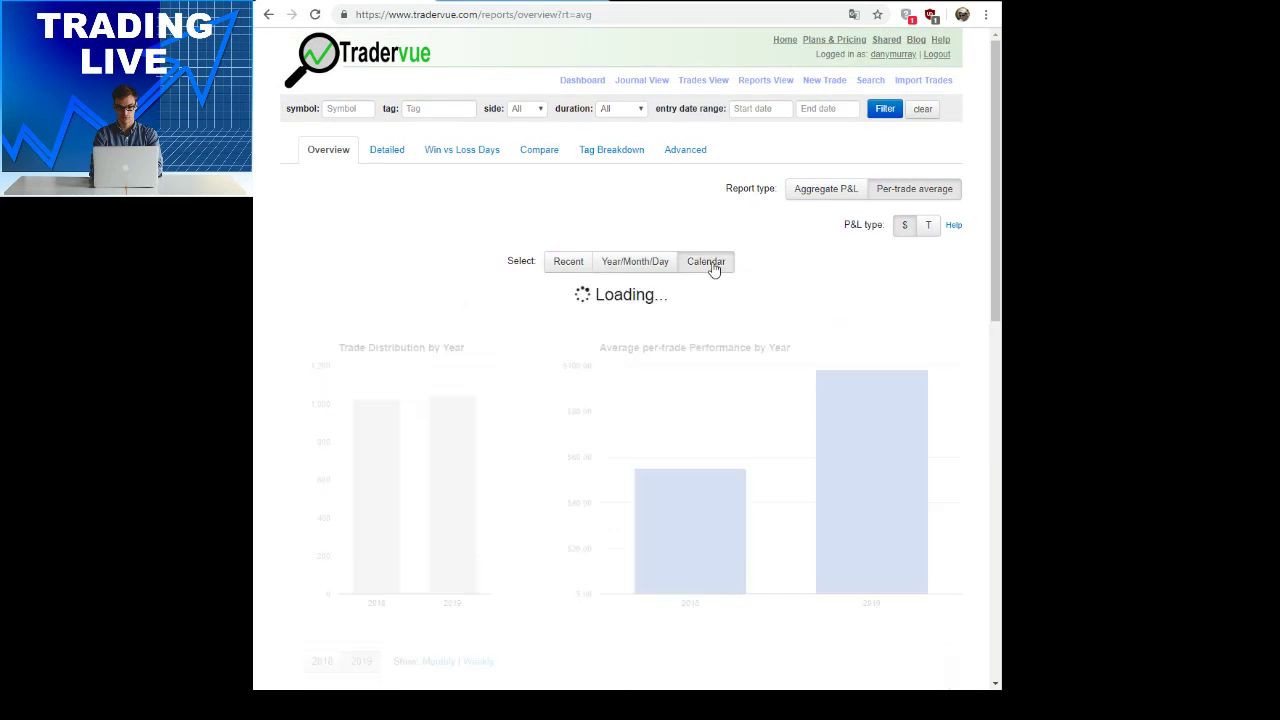
scroll(697, 357, down, 5)
scroll(700, 358, up, 5)
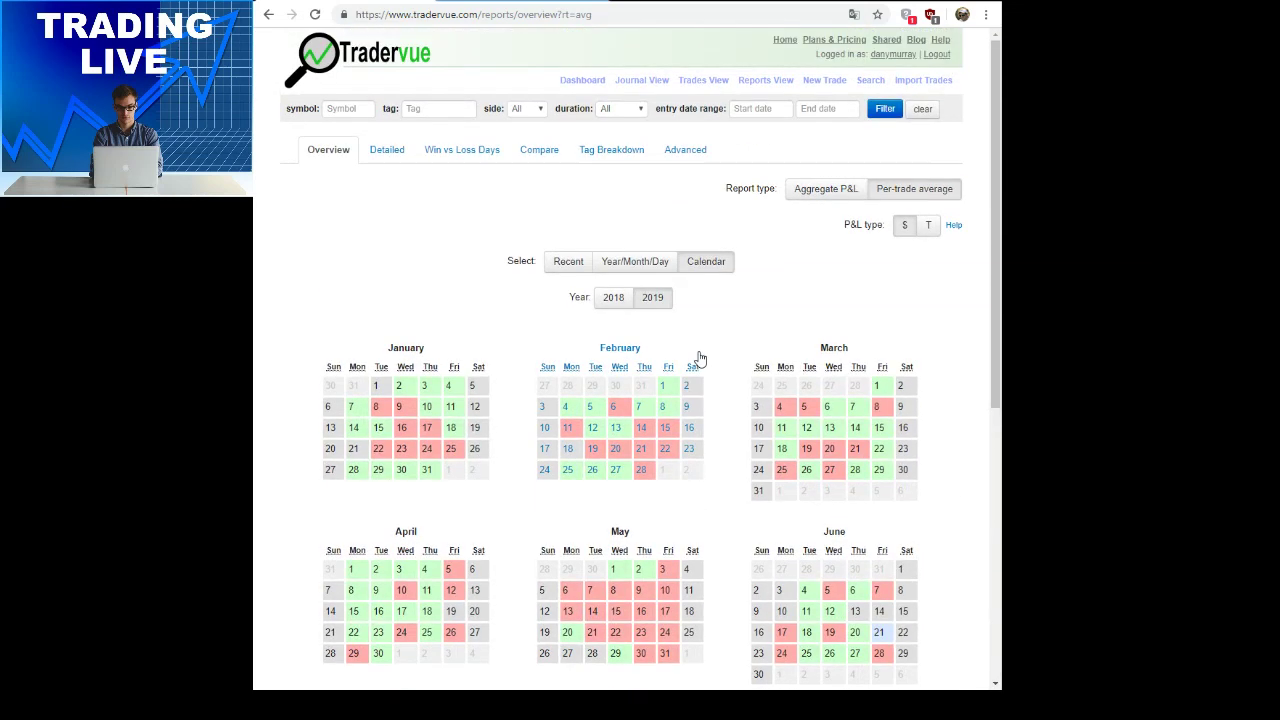
Open the Win vs Loss Days report and examine its winning-day and losing-day statistics and Win/Loss/Expectation charts
click(466, 152)
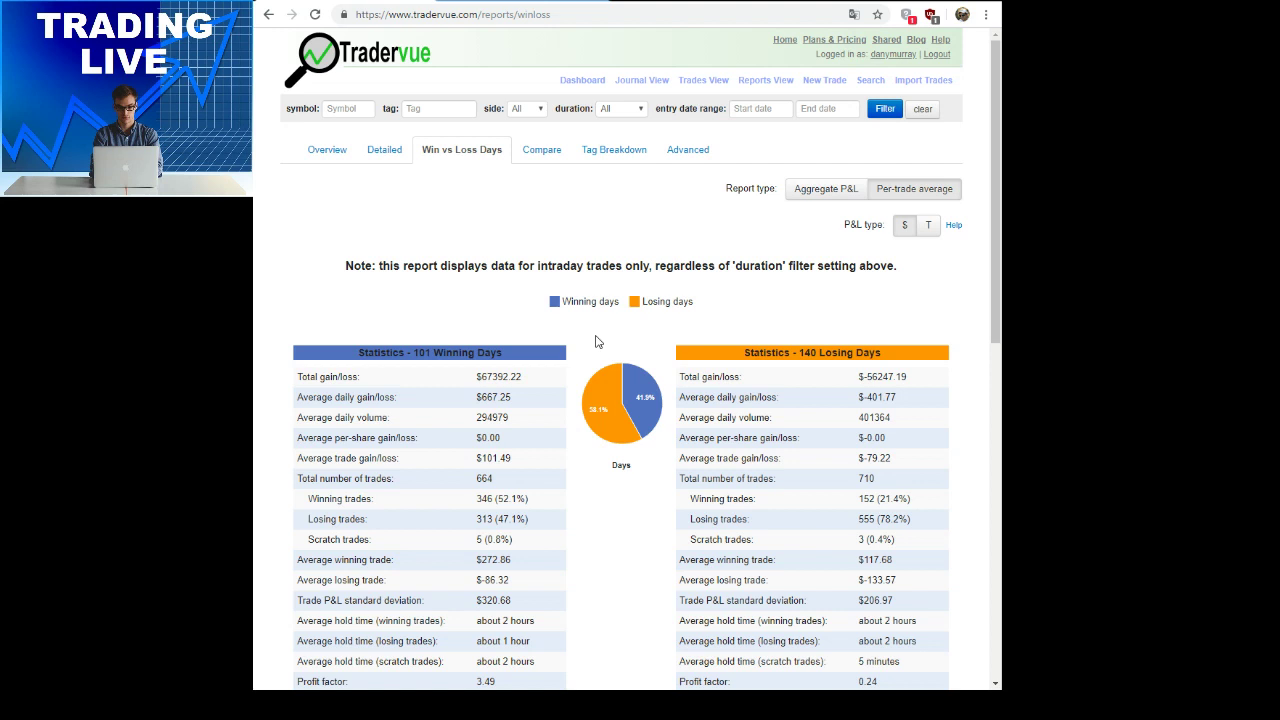
scroll(595, 342, down, 4)
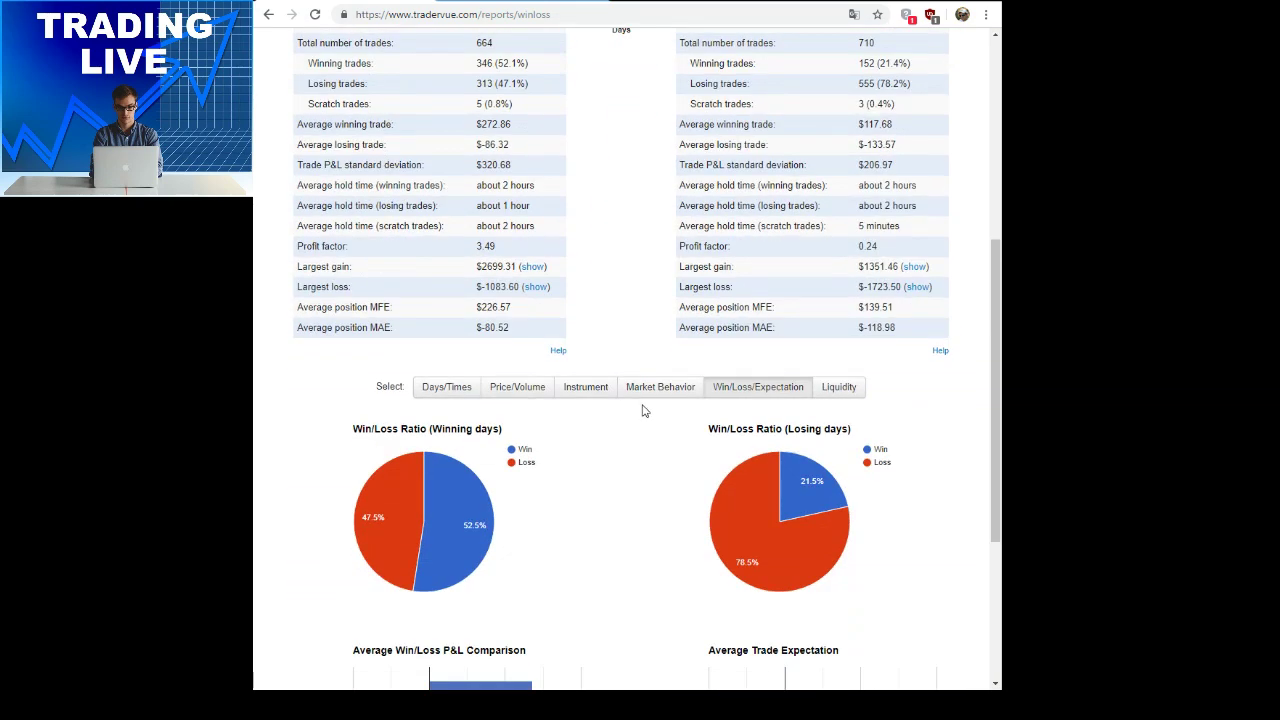
scroll(680, 436, down, 3)
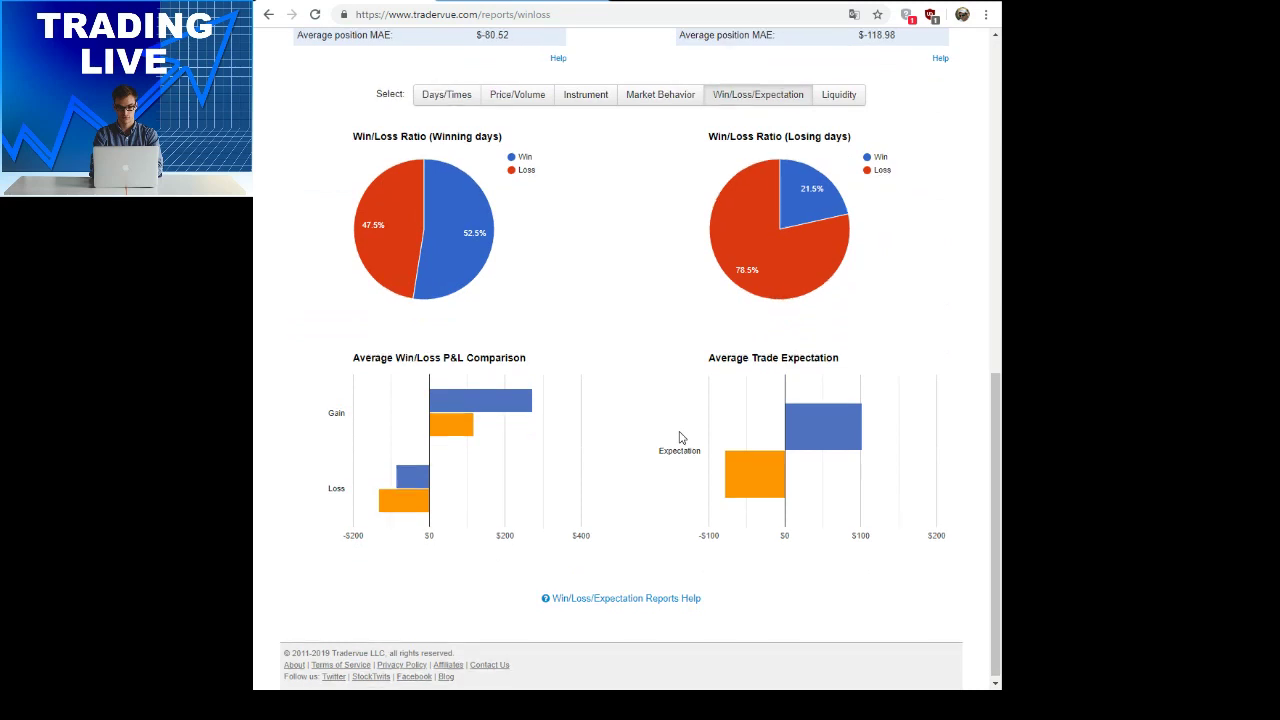
Switch the winning-day and losing-day comparison charts to Market Behavior
scroll(680, 436, up, 3)
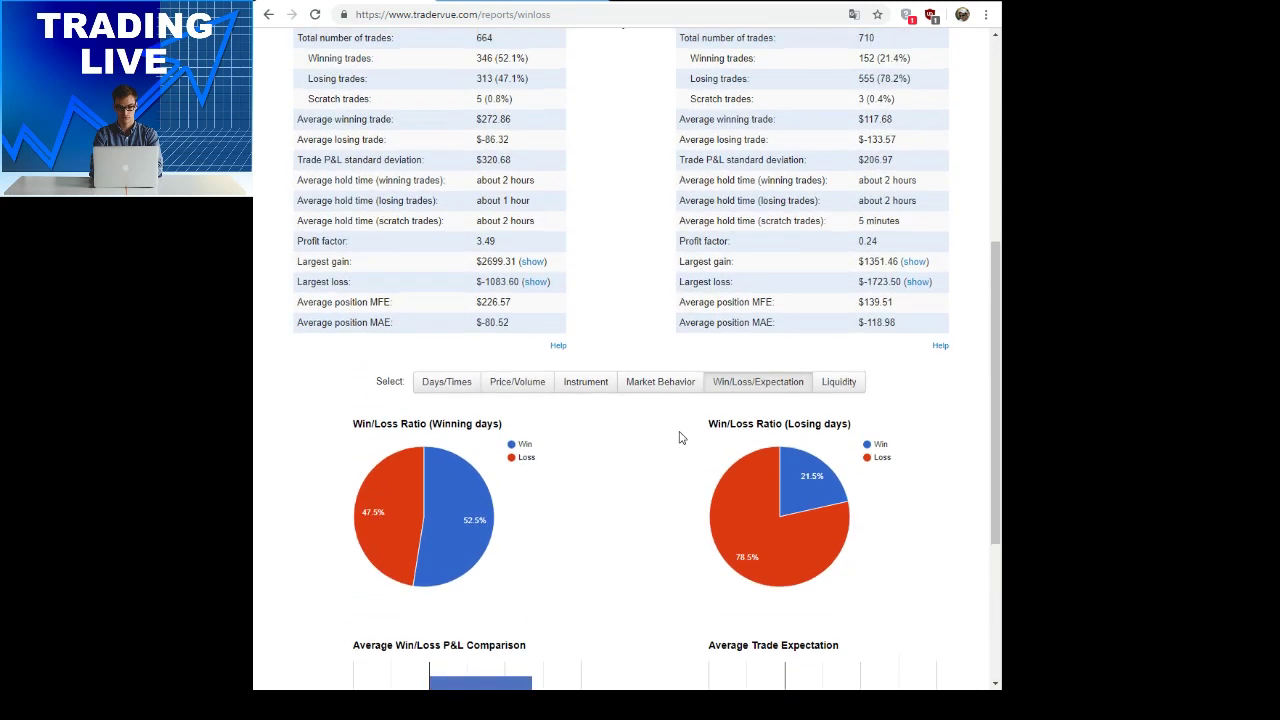
click(648, 387)
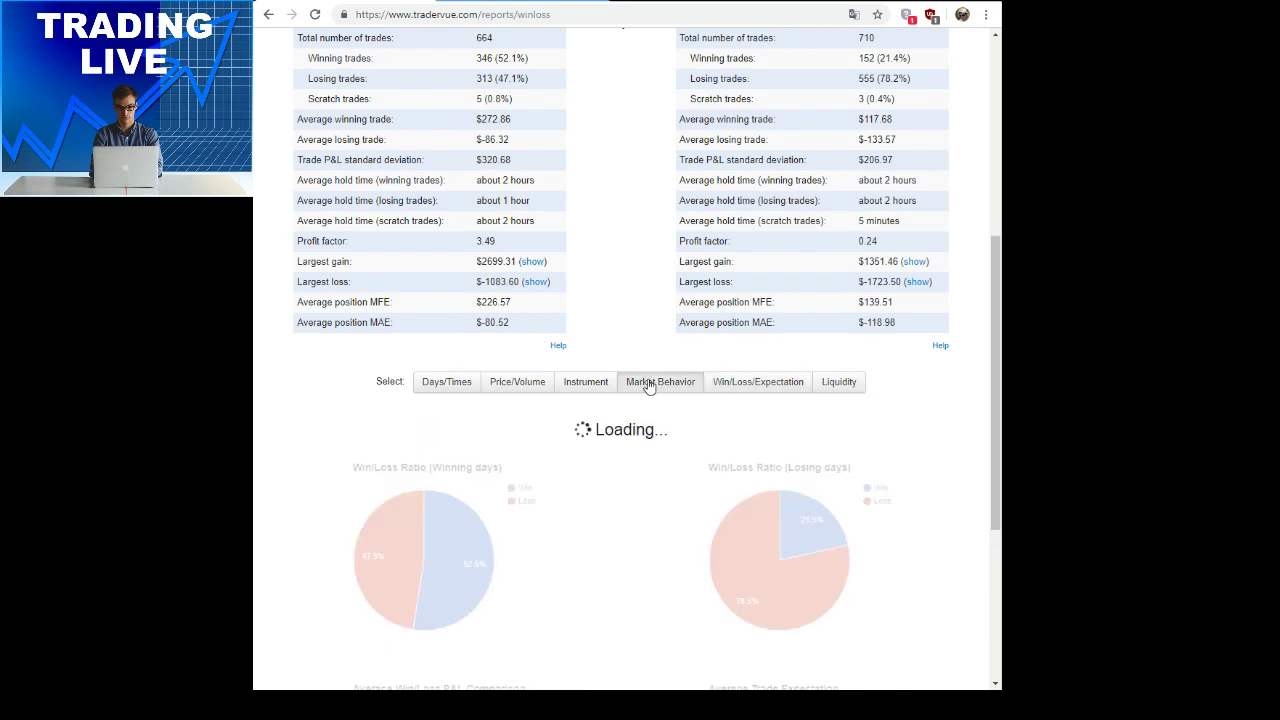
Examine the winning-day and losing-day charts by SPY movement, SPY opening gap and SPY day type
scroll(648, 390, down, 2)
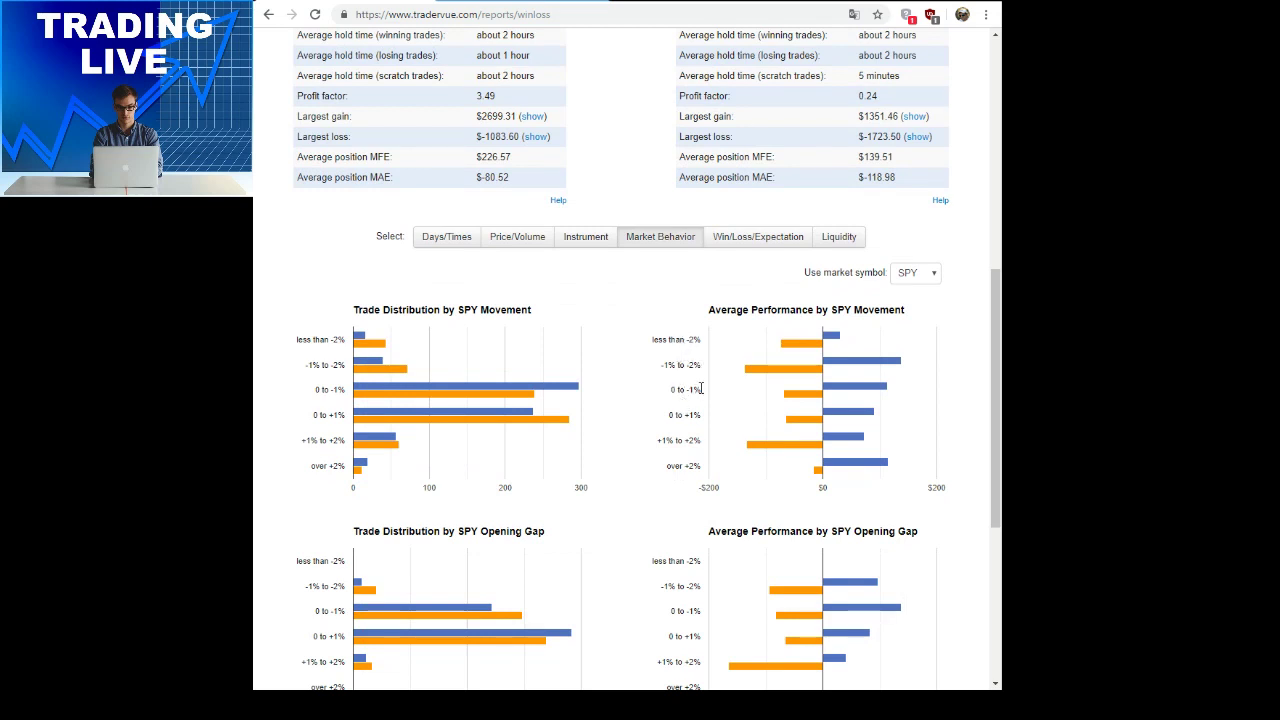
mouse_move(790, 448)
mouse_move(363, 345)
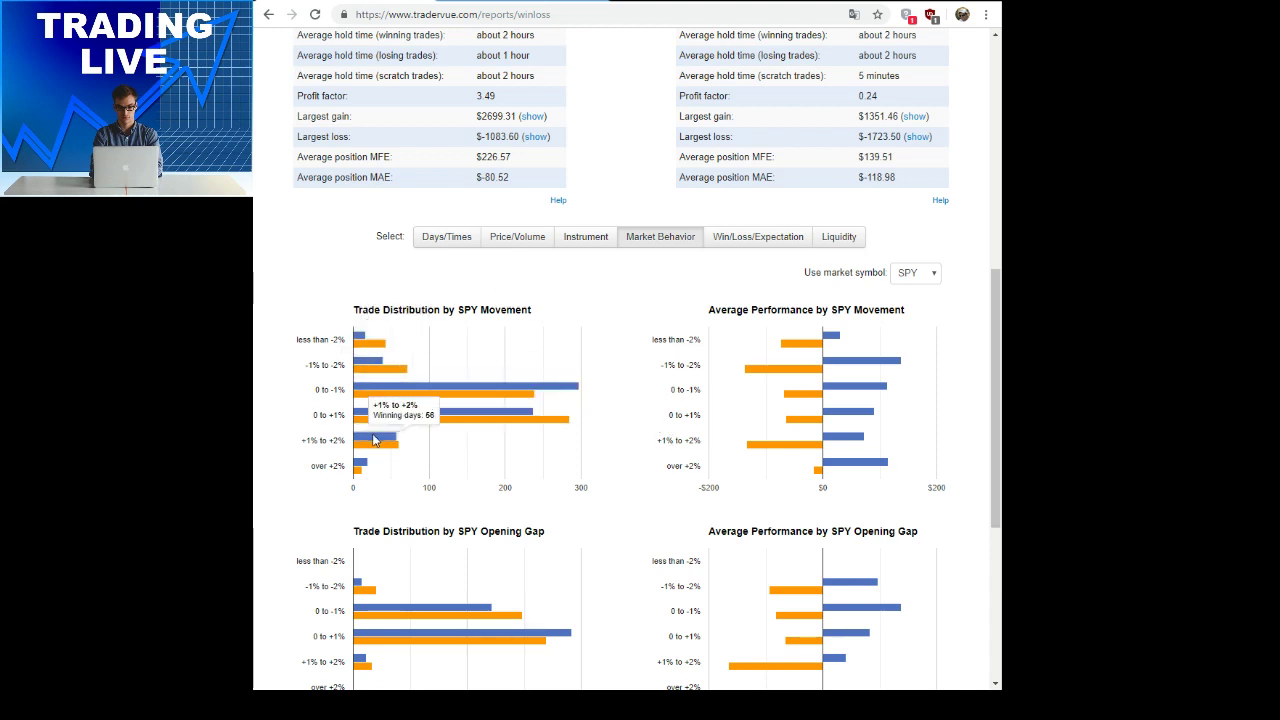
scroll(620, 436, down, 2)
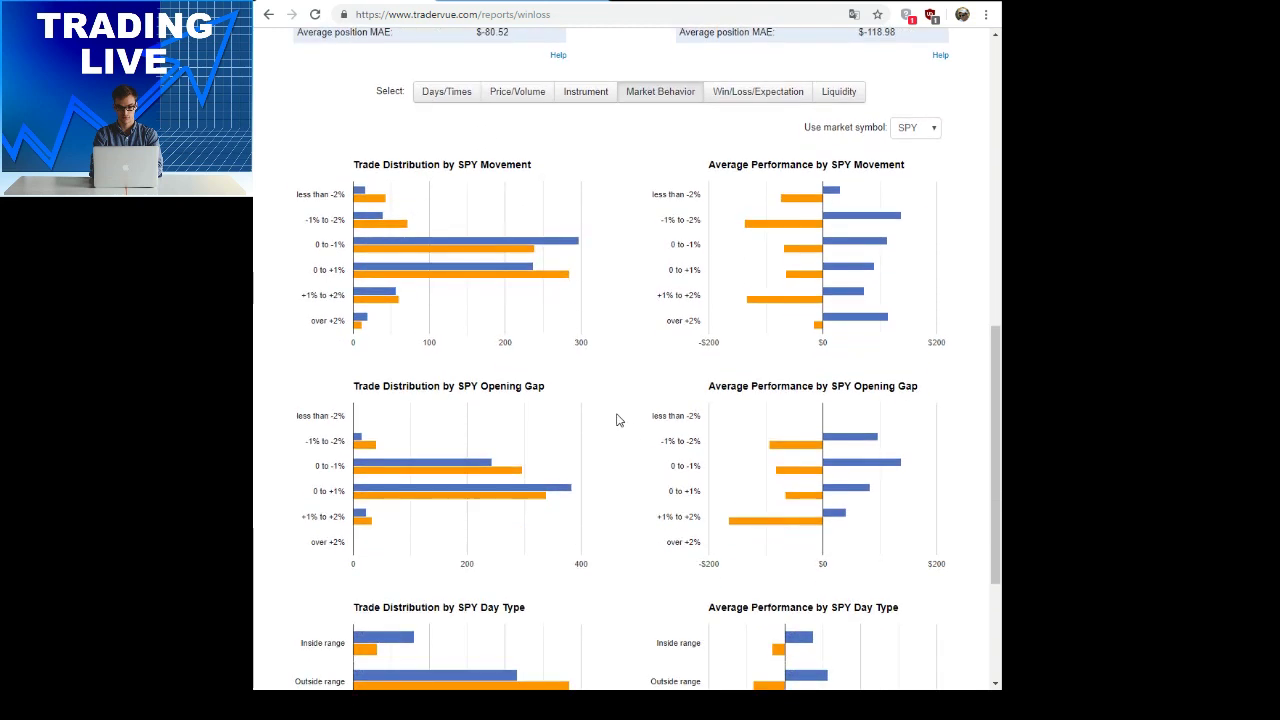
scroll(616, 420, down, 1)
scroll(616, 400, down, 2)
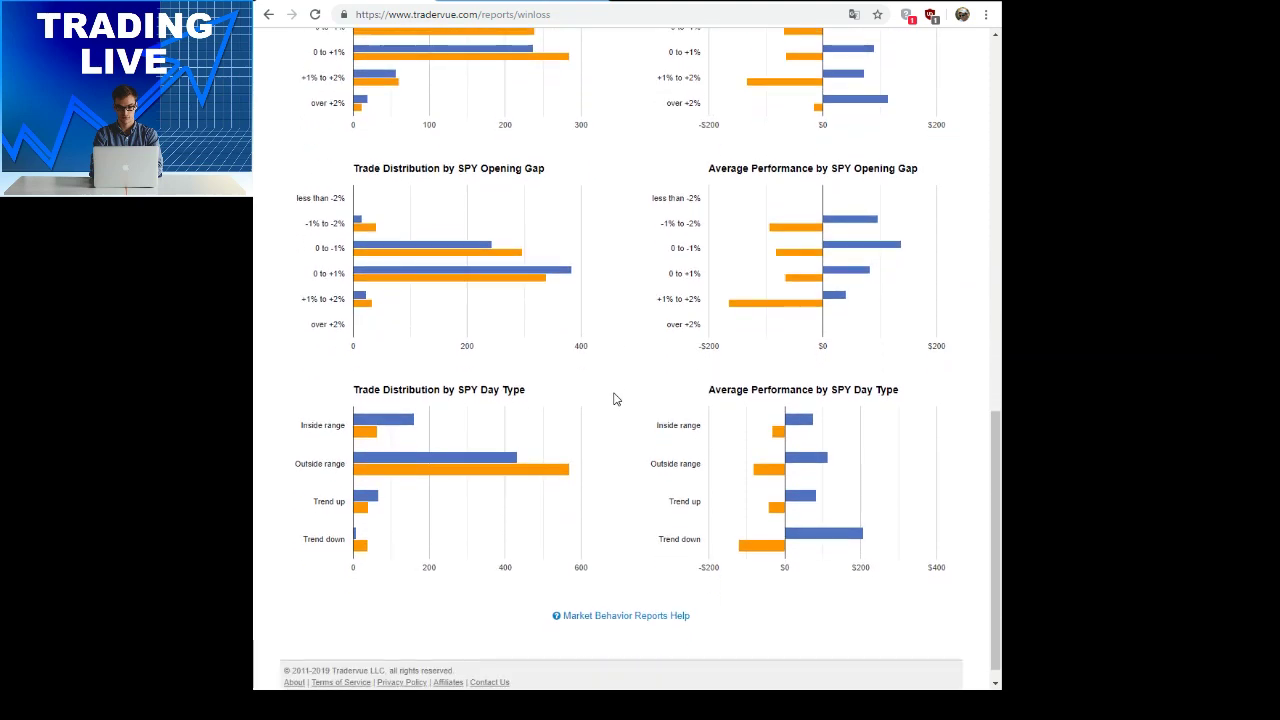
Switch the comparison charts to Instrument and on to Price/Volume, and examine the price, volume traded and in-trade price range charts
scroll(616, 400, up, 7)
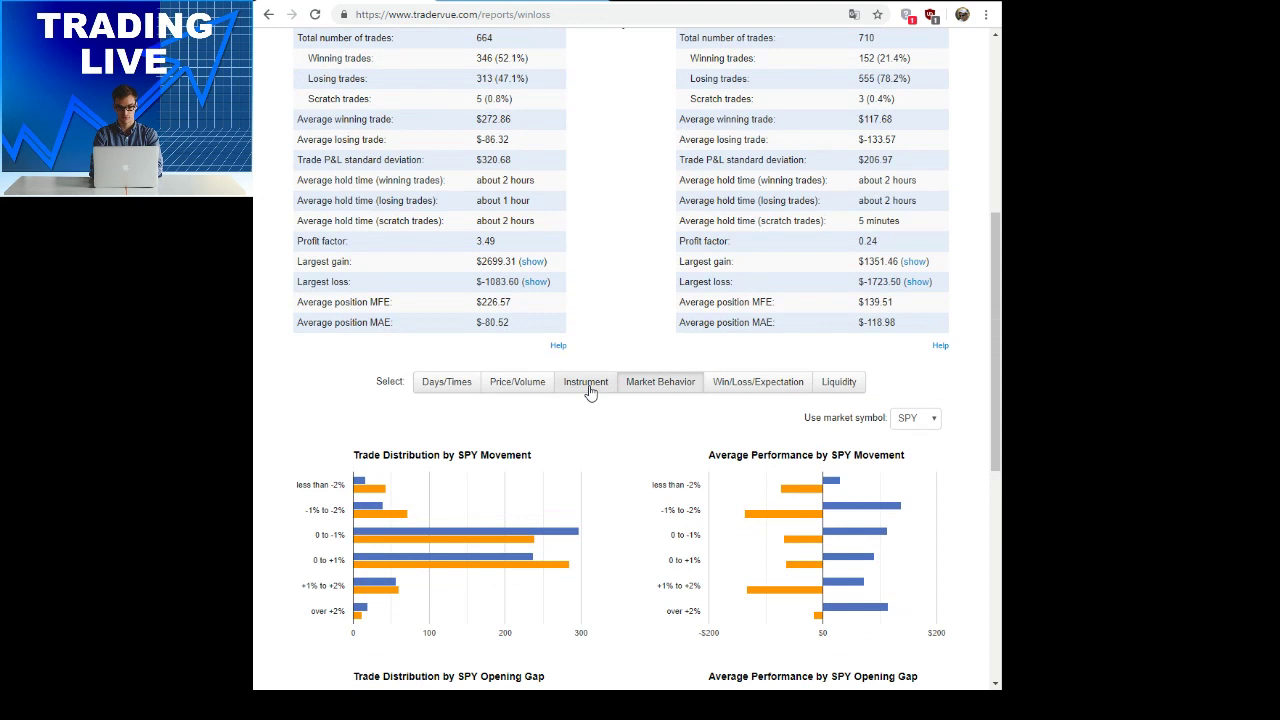
click(589, 392)
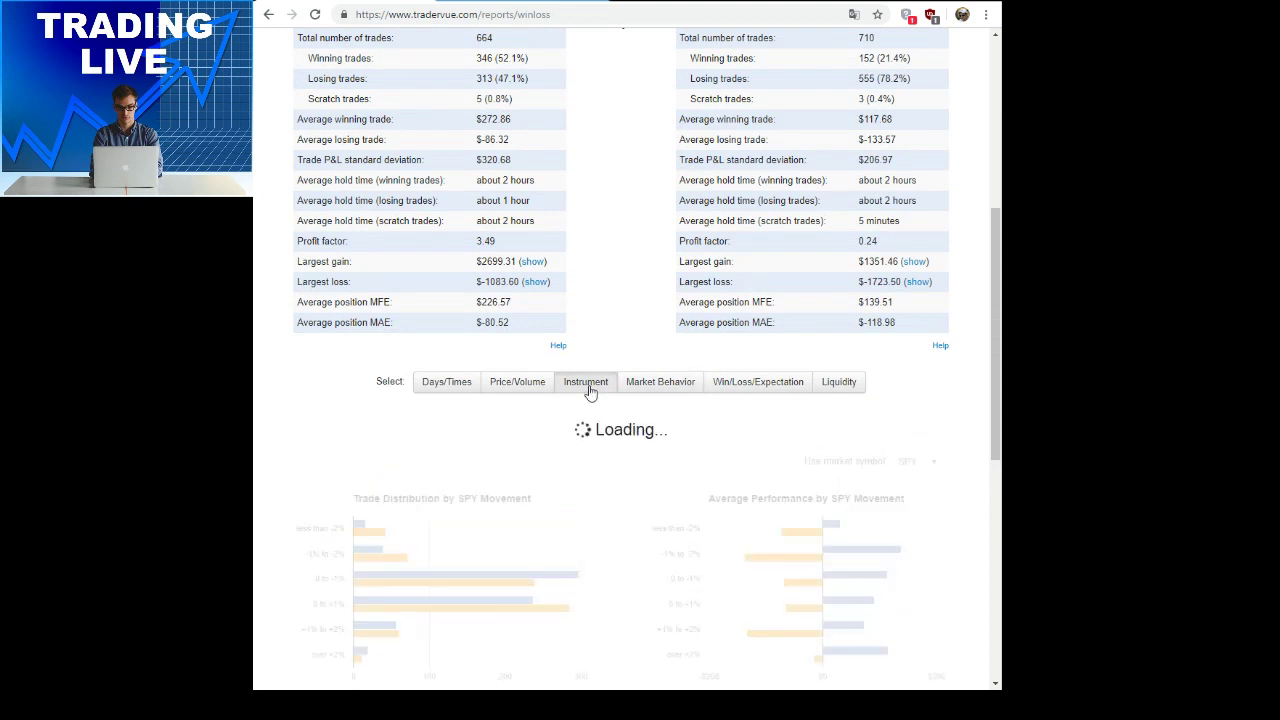
click(521, 386)
scroll(620, 398, down, 5)
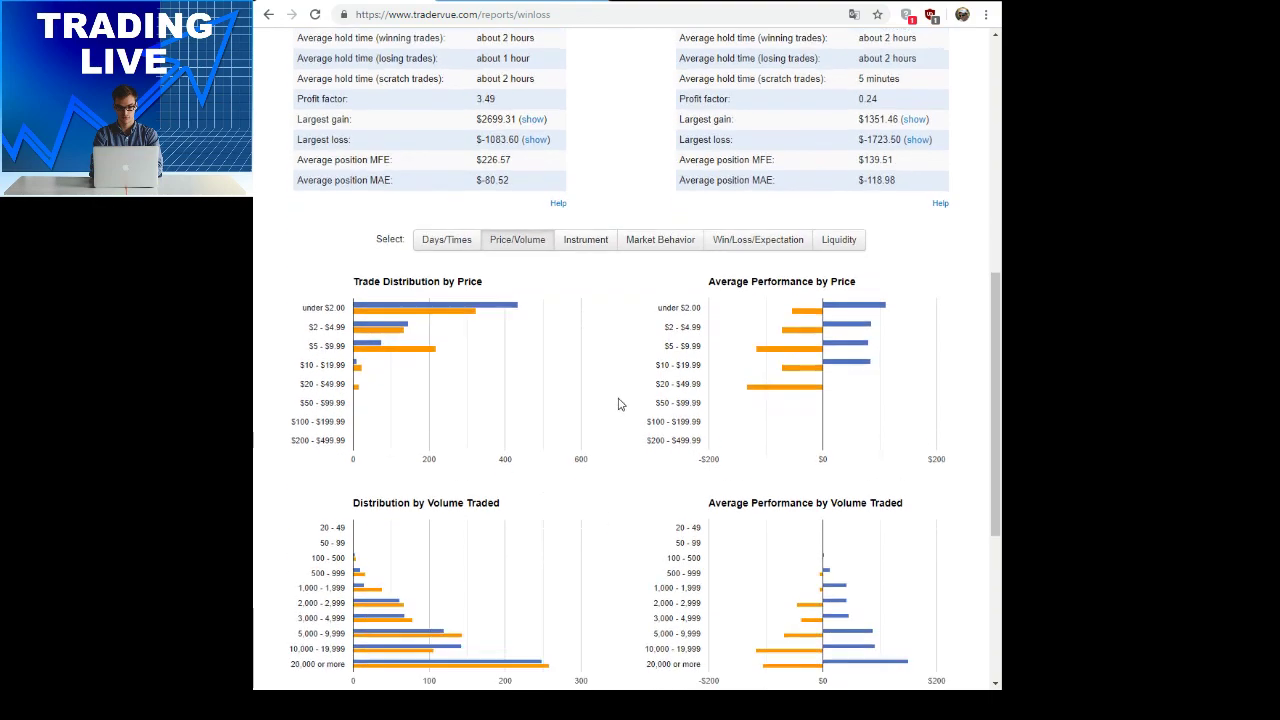
scroll(618, 404, down, 1)
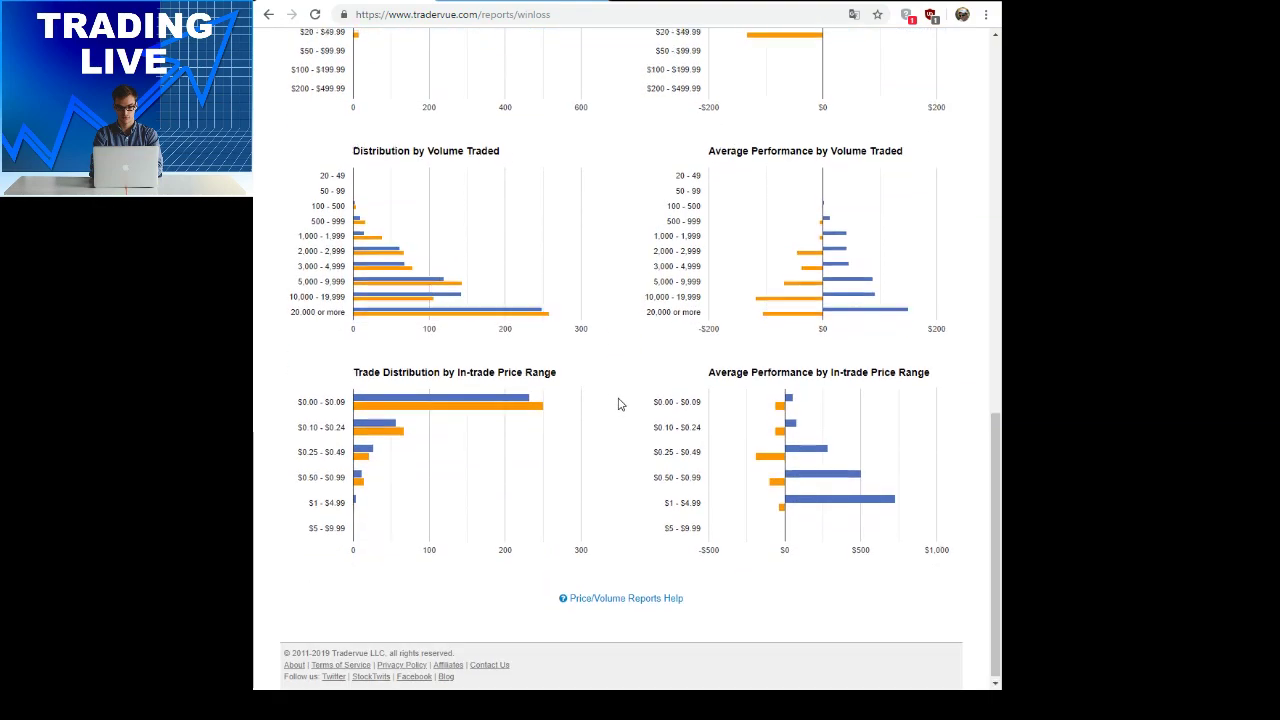
Switch the comparison charts to Days/Times and examine the day-of-week and hour-of-day charts
scroll(620, 404, up, 5)
scroll(620, 404, up, 1)
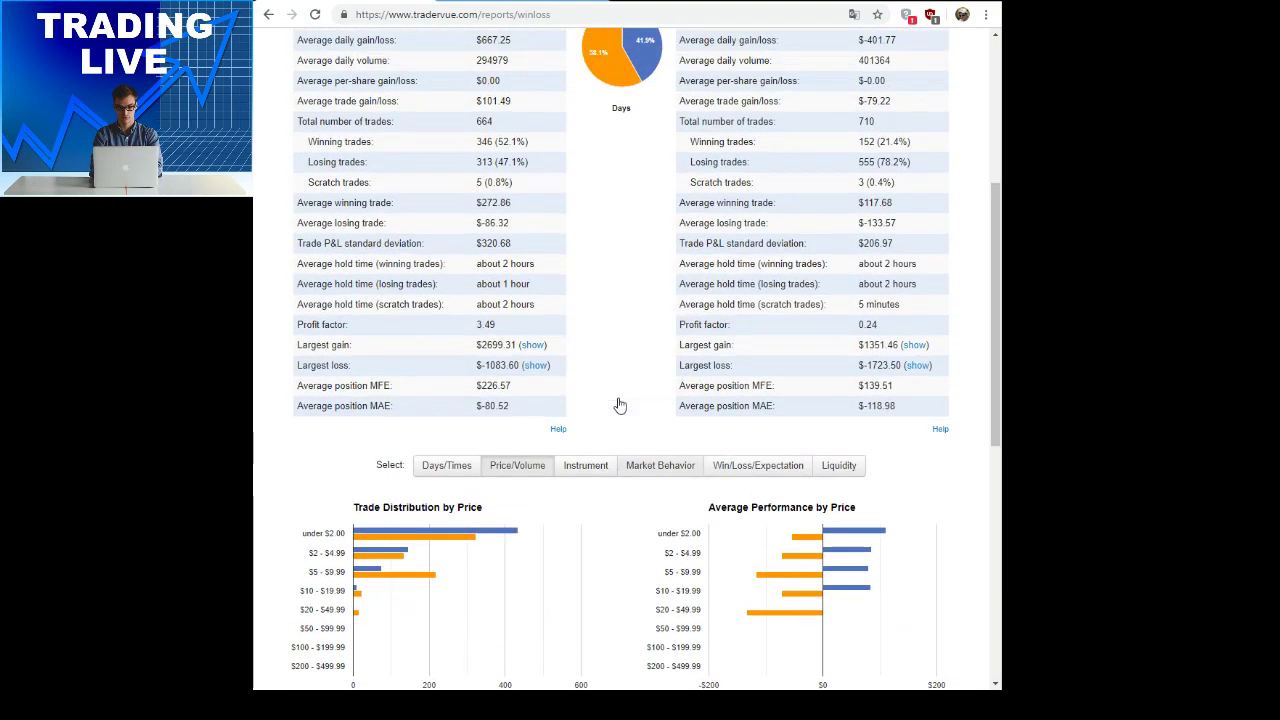
click(466, 468)
scroll(606, 455, down, 10)
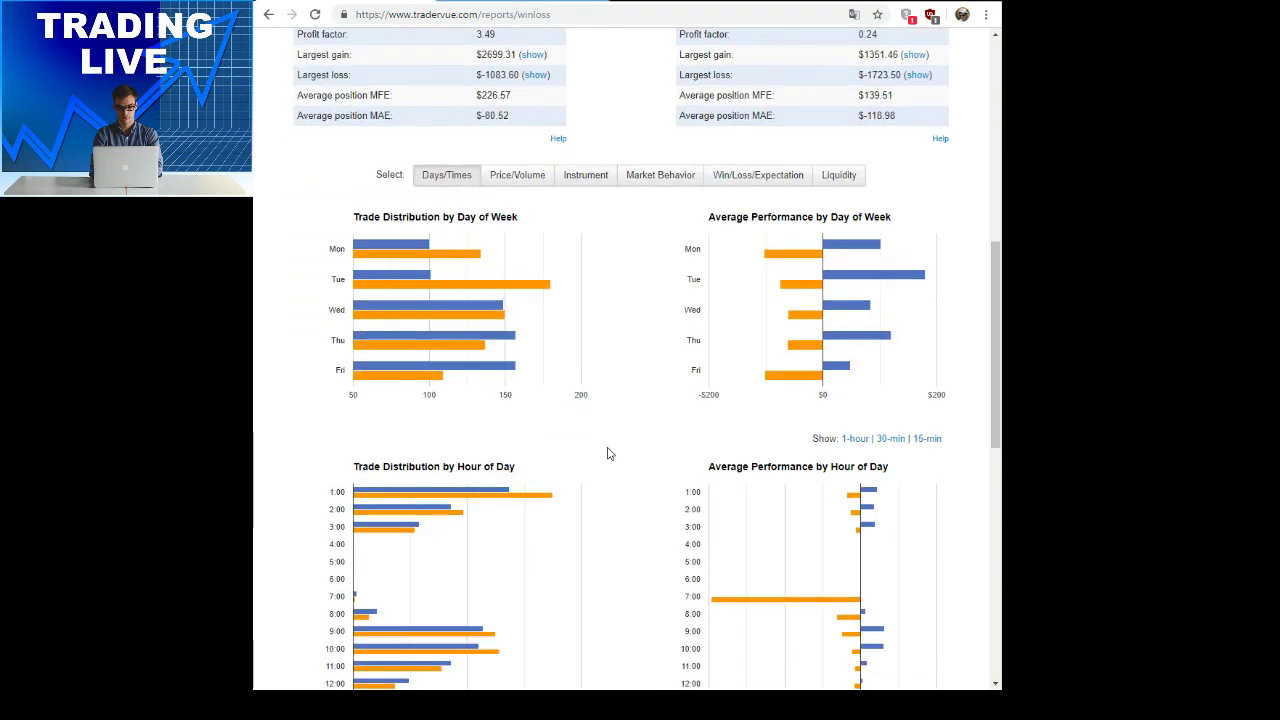
scroll(607, 453, down, 2)
Return to the Overview report's calendar and look over the winning and losing days across 2019
scroll(606, 450, up, 15)
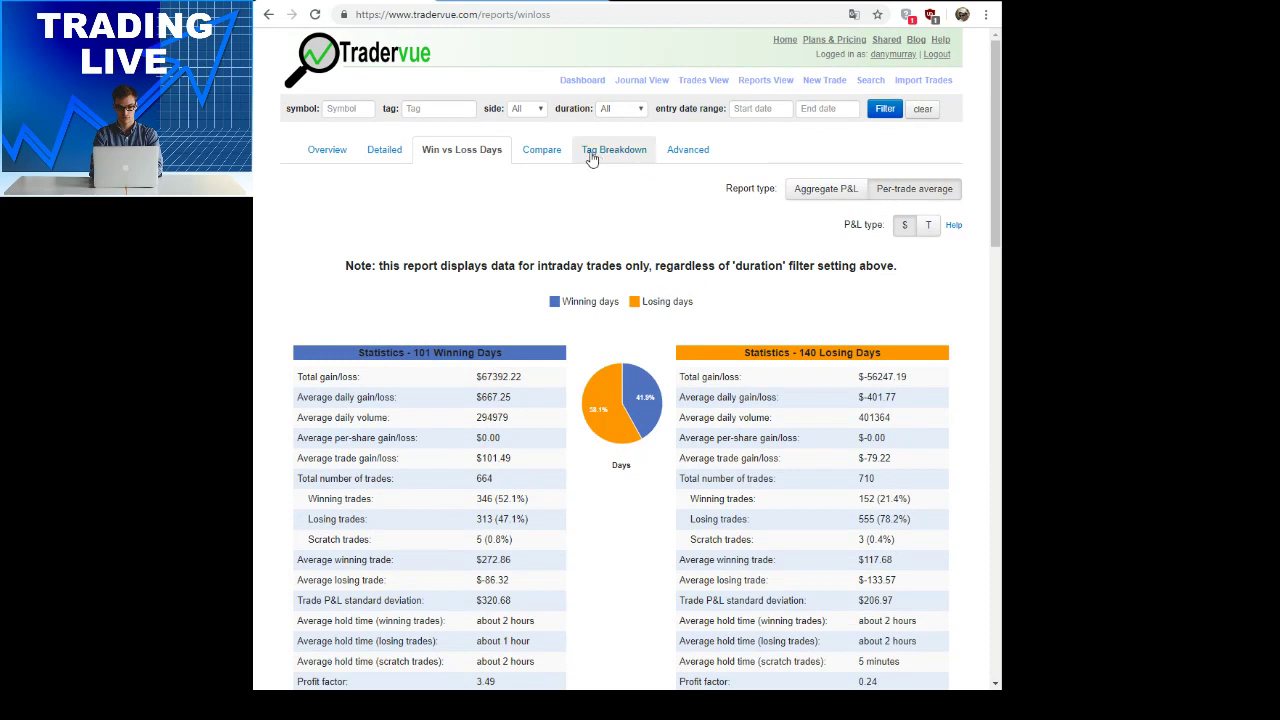
click(328, 150)
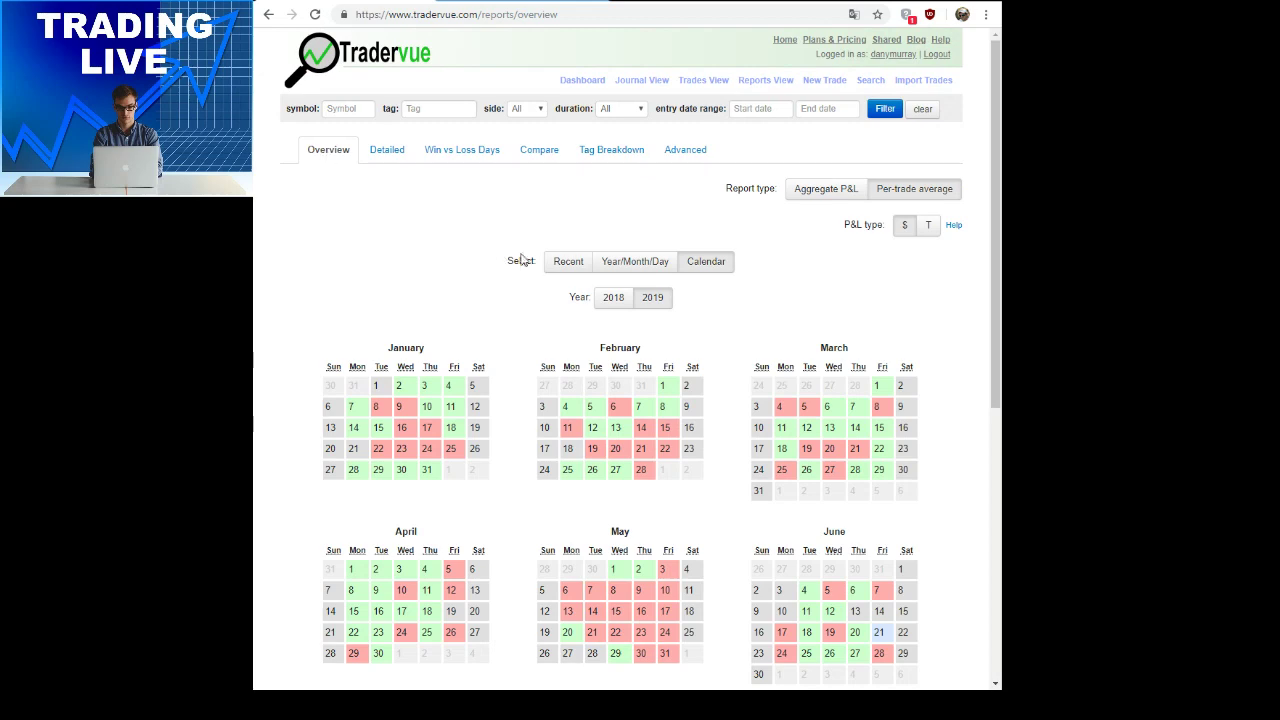
scroll(751, 331, down, 5)
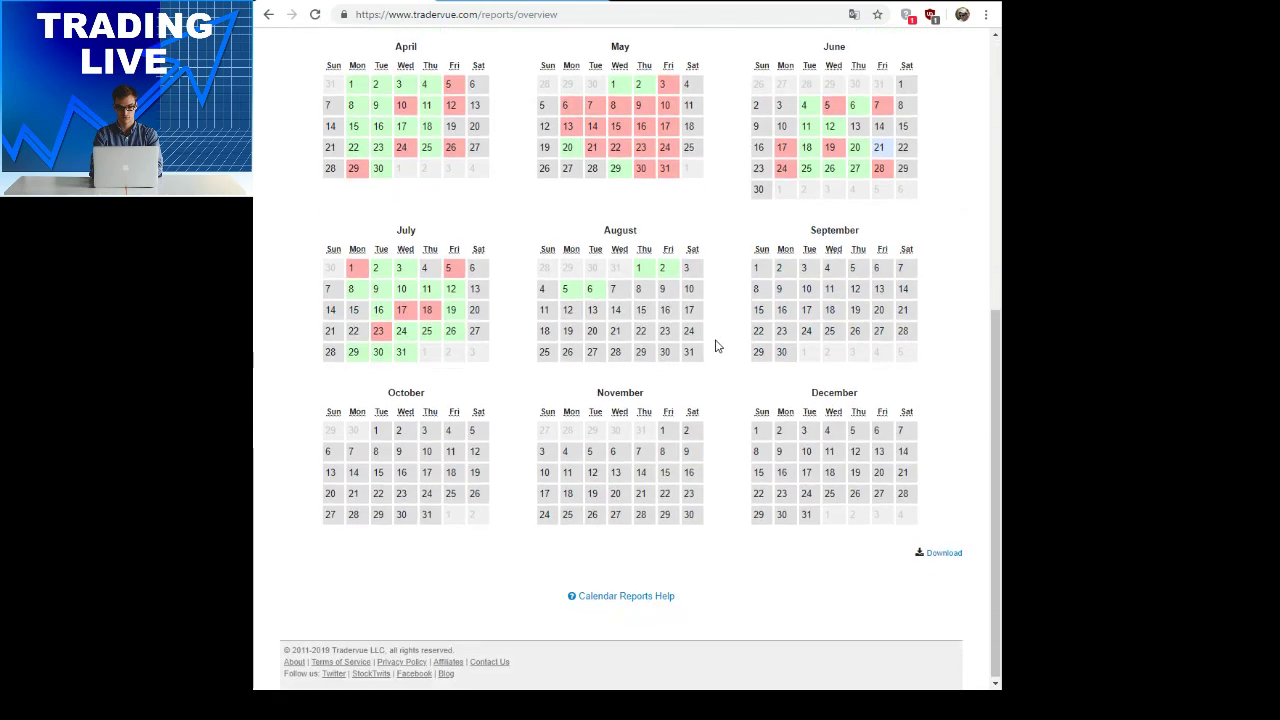
scroll(716, 346, up, 5)
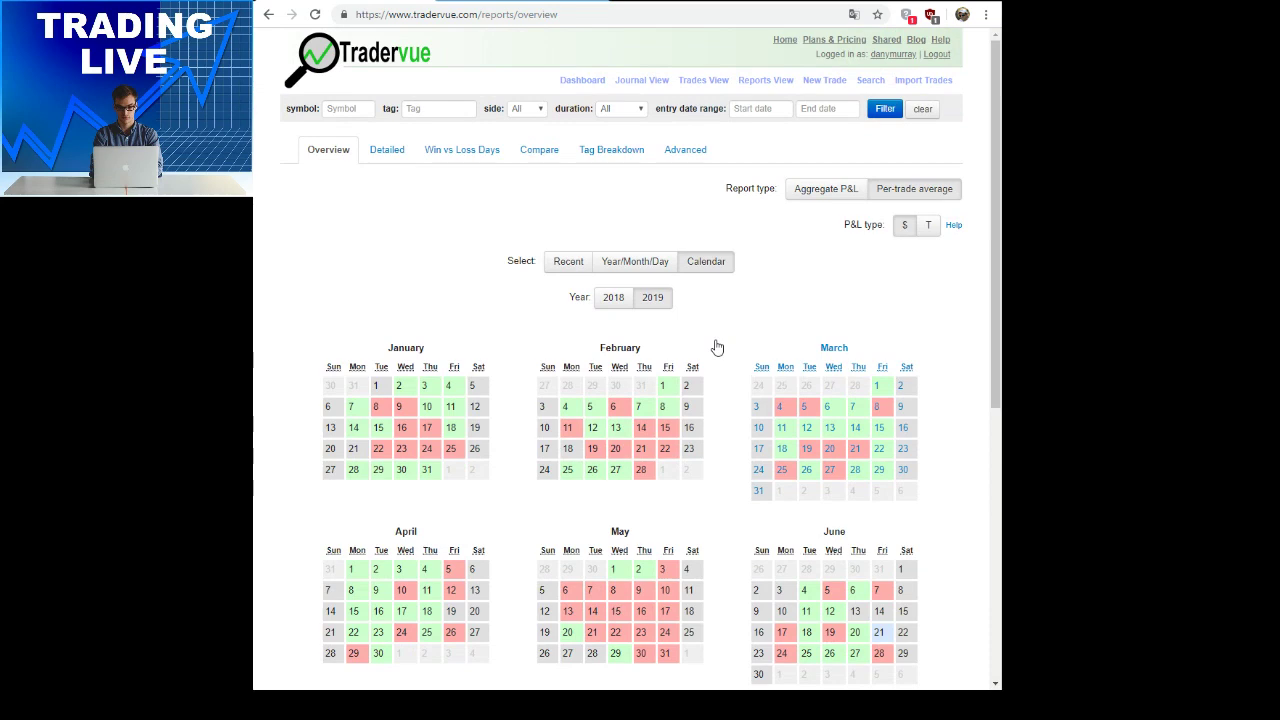
click(657, 298)
scroll(716, 317, down, 3)
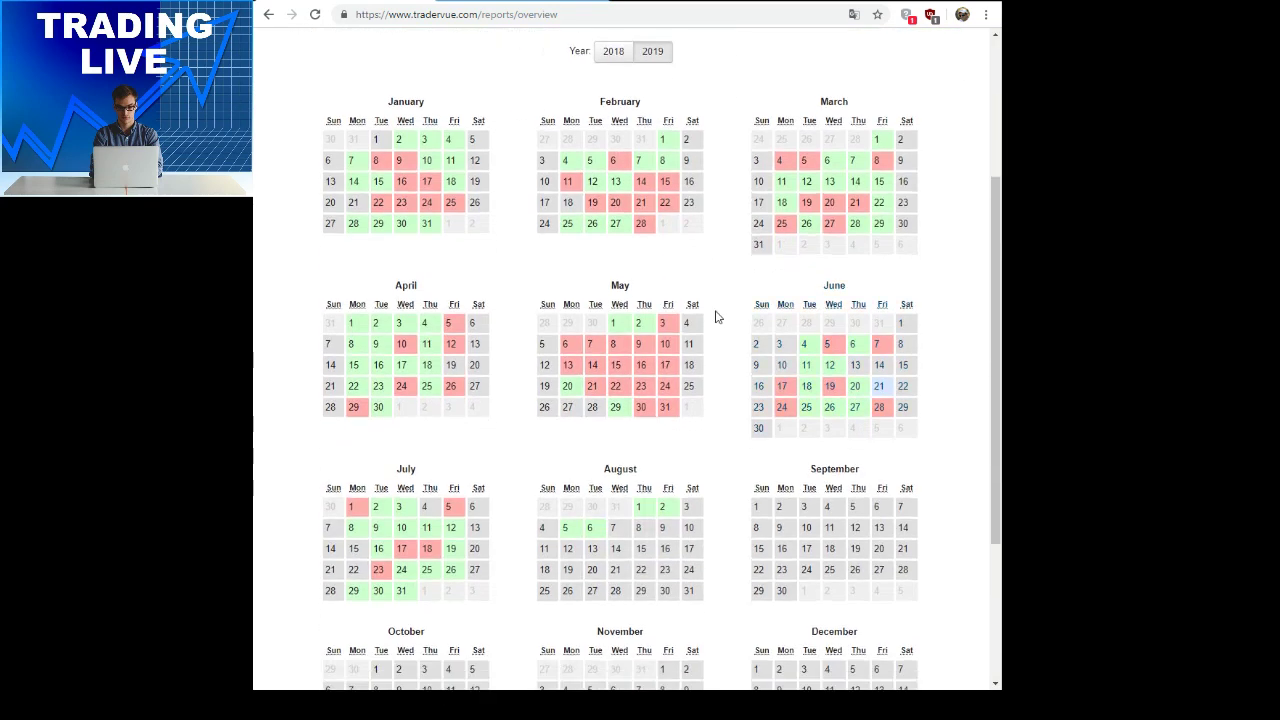
scroll(716, 317, down, 3)
scroll(728, 328, up, 1)
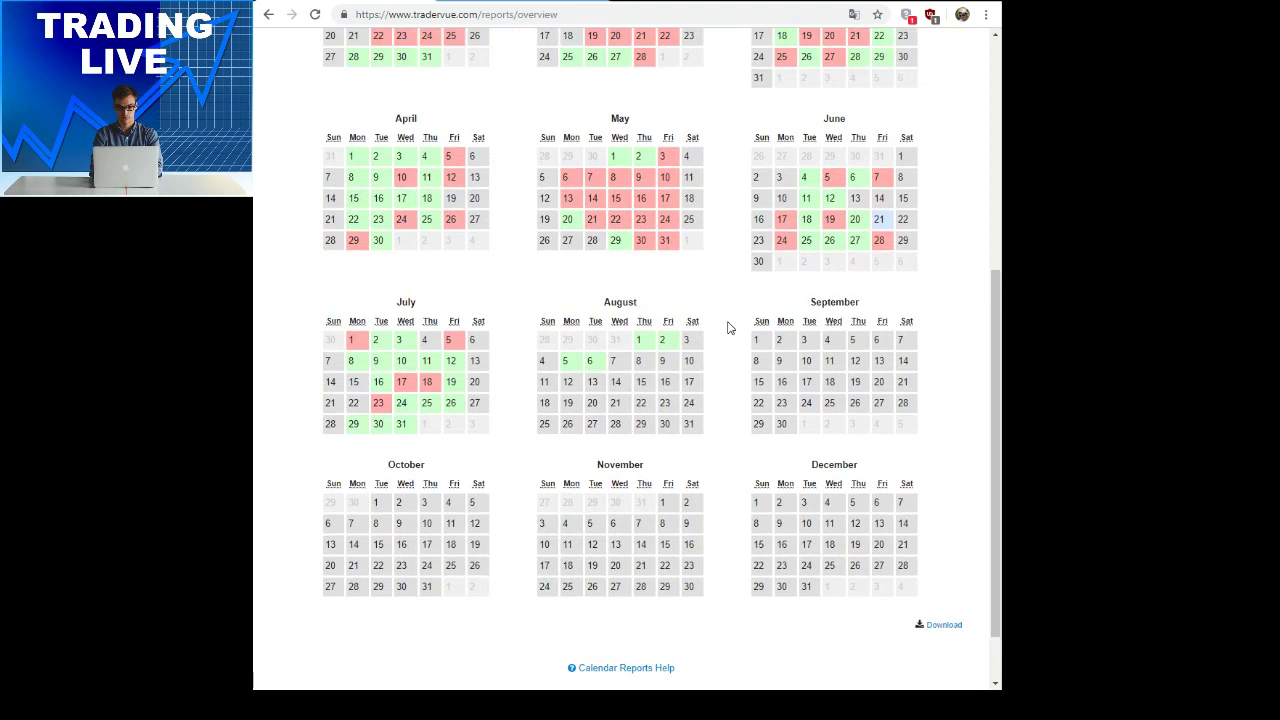
scroll(728, 328, up, 2)
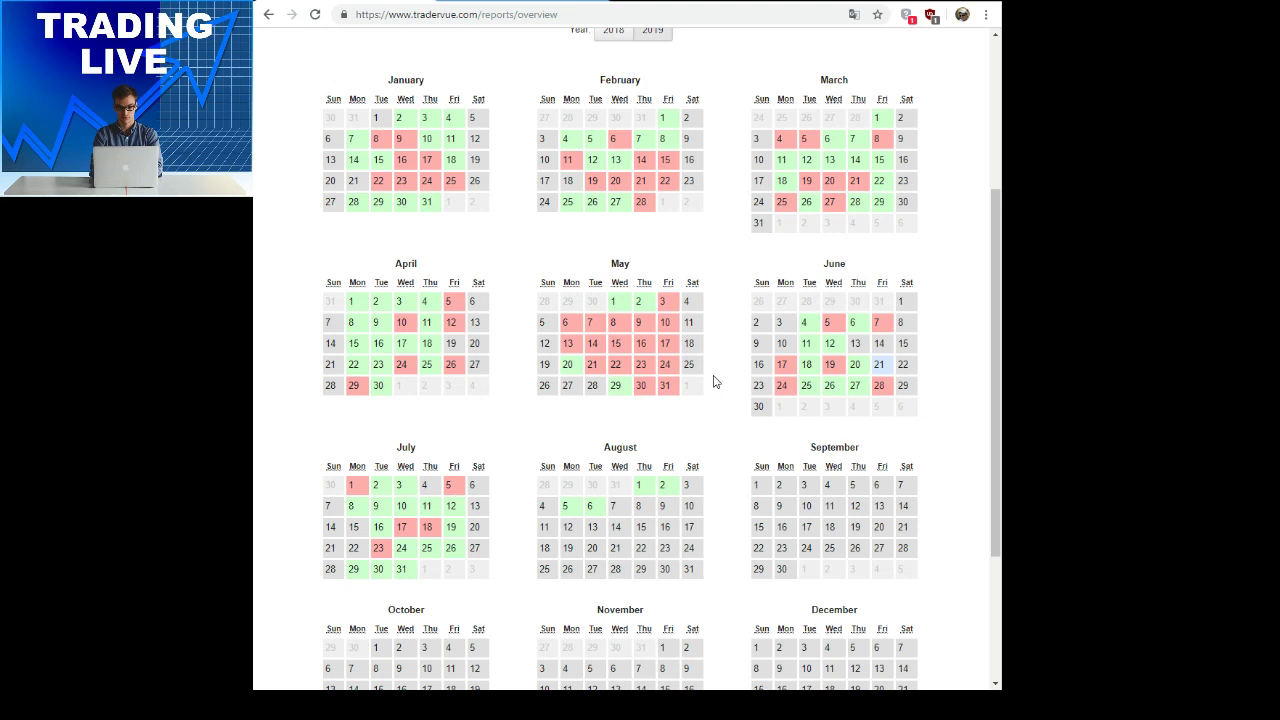
Enlarge the June and January 2019 calendars in turn and examine their daily results alongside the other months
click(849, 355)
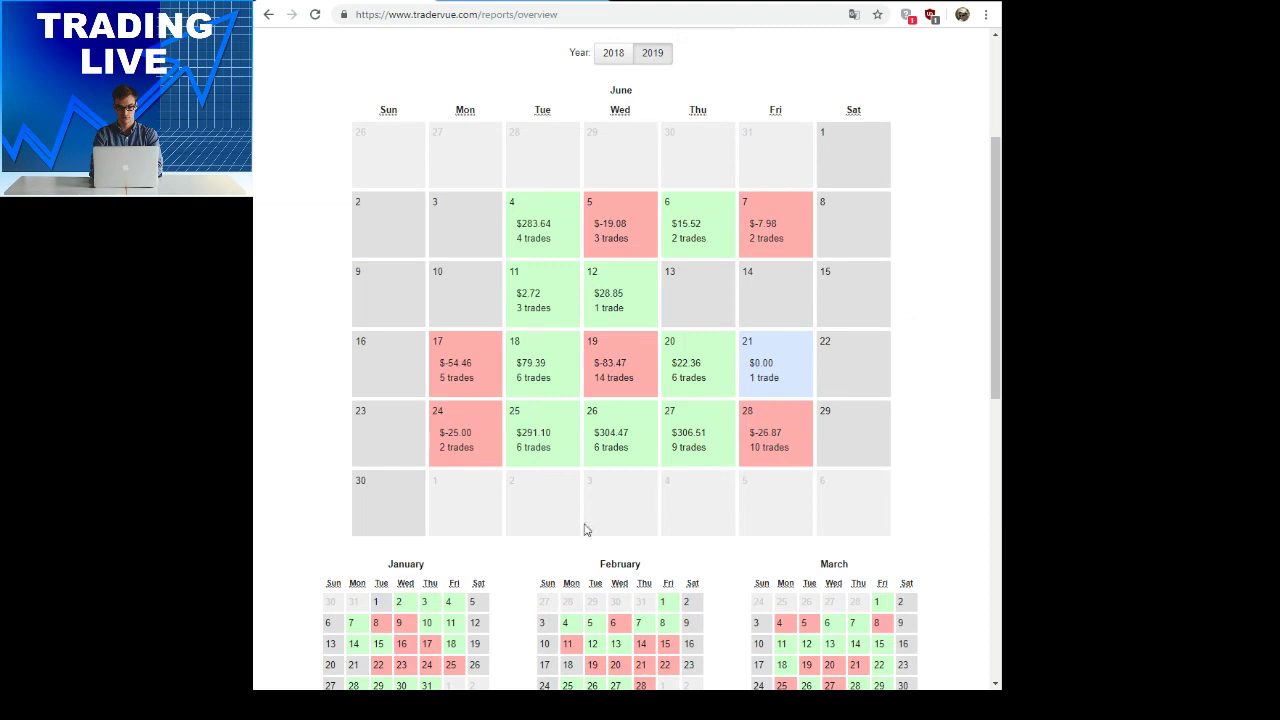
scroll(580, 530, down, 3)
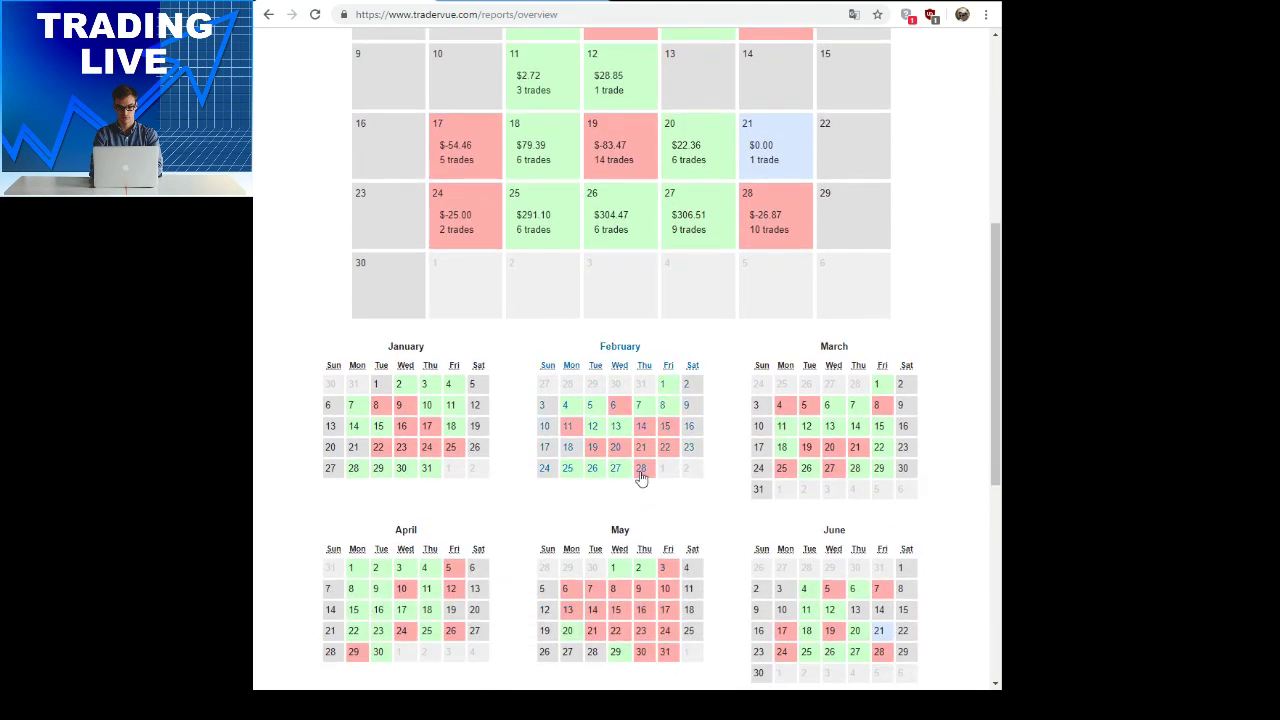
click(398, 445)
scroll(508, 436, up, 2)
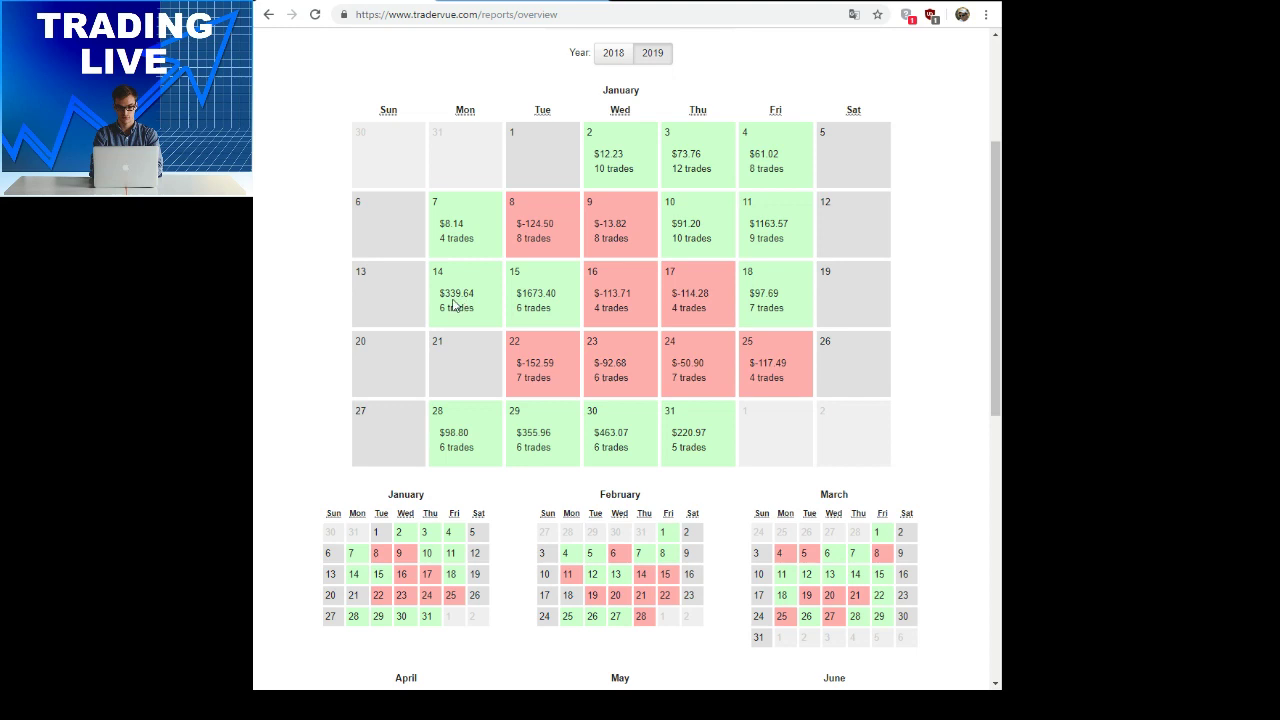
scroll(585, 450, down, 1)
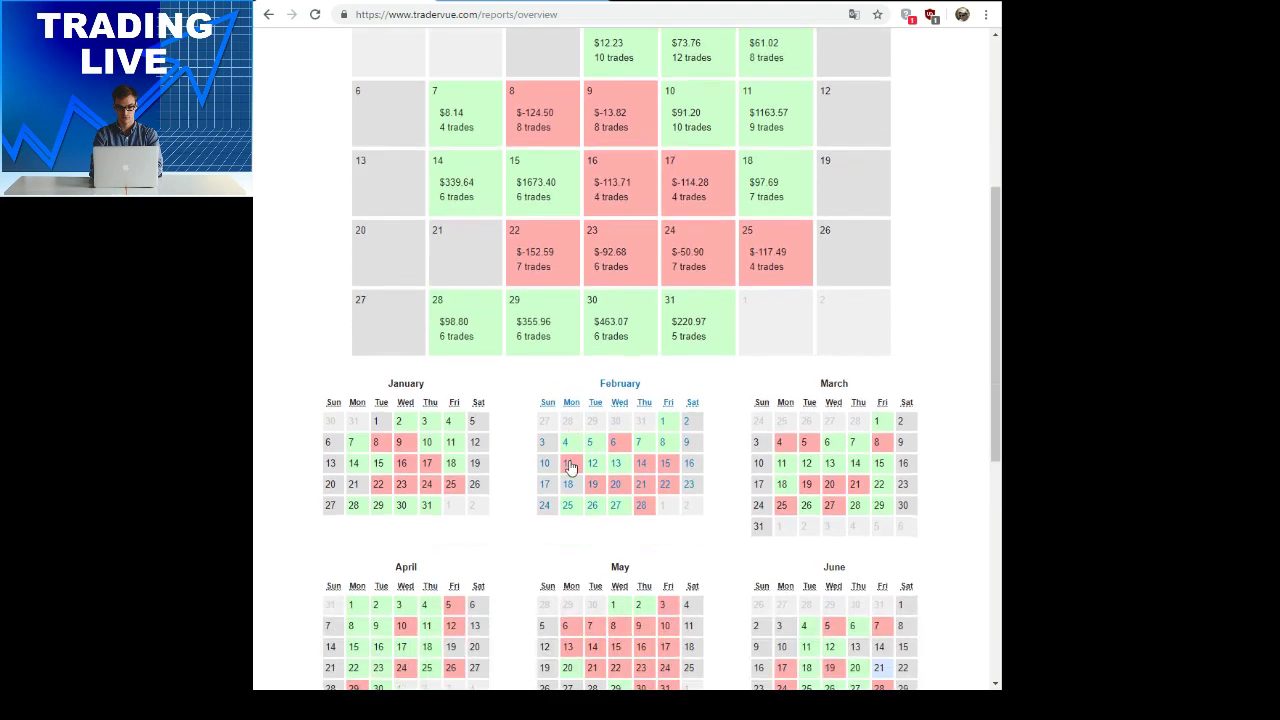
scroll(530, 480, down, 3)
scroll(497, 491, up, 2)
scroll(497, 493, down, 2)
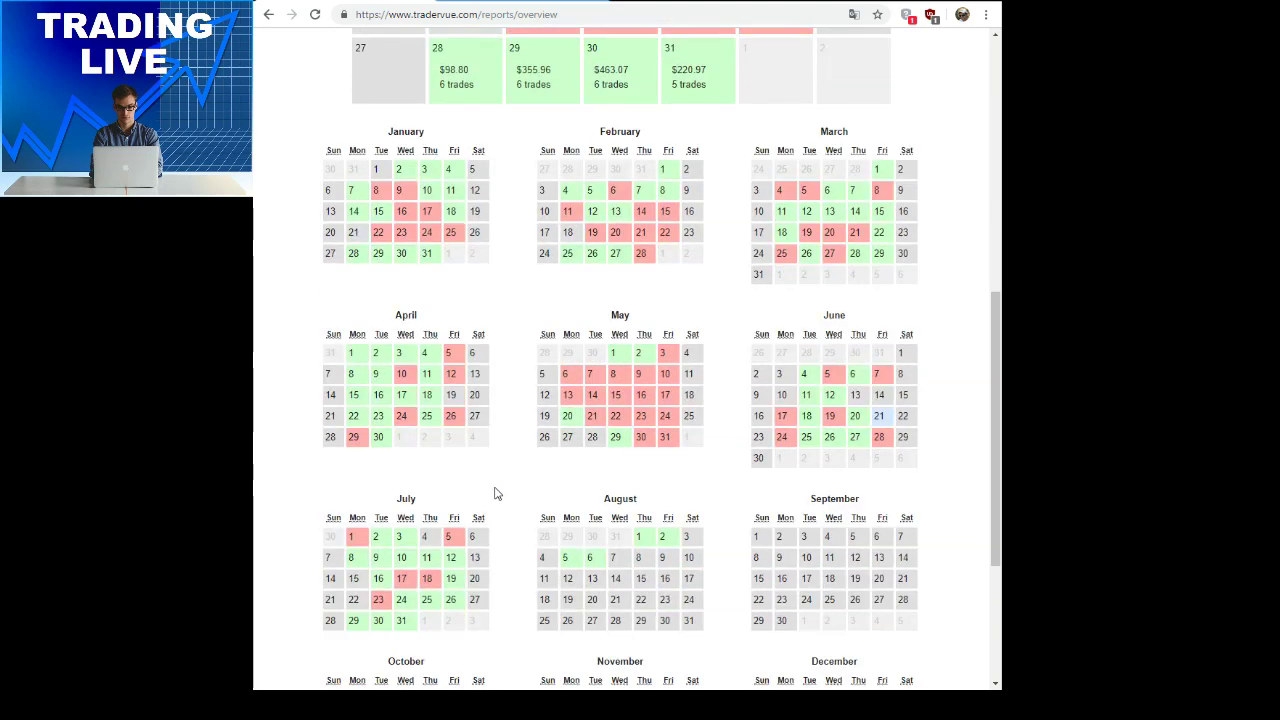
scroll(497, 493, up, 4)
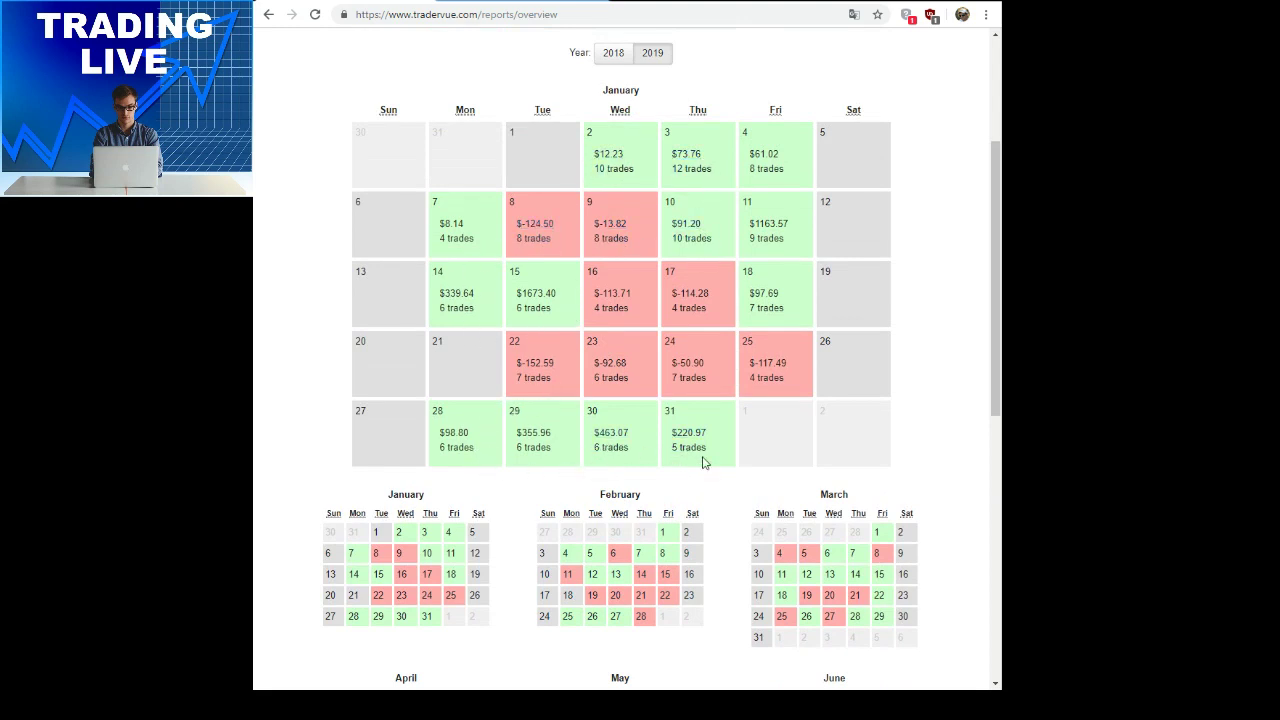
scroll(722, 505, down, 2)
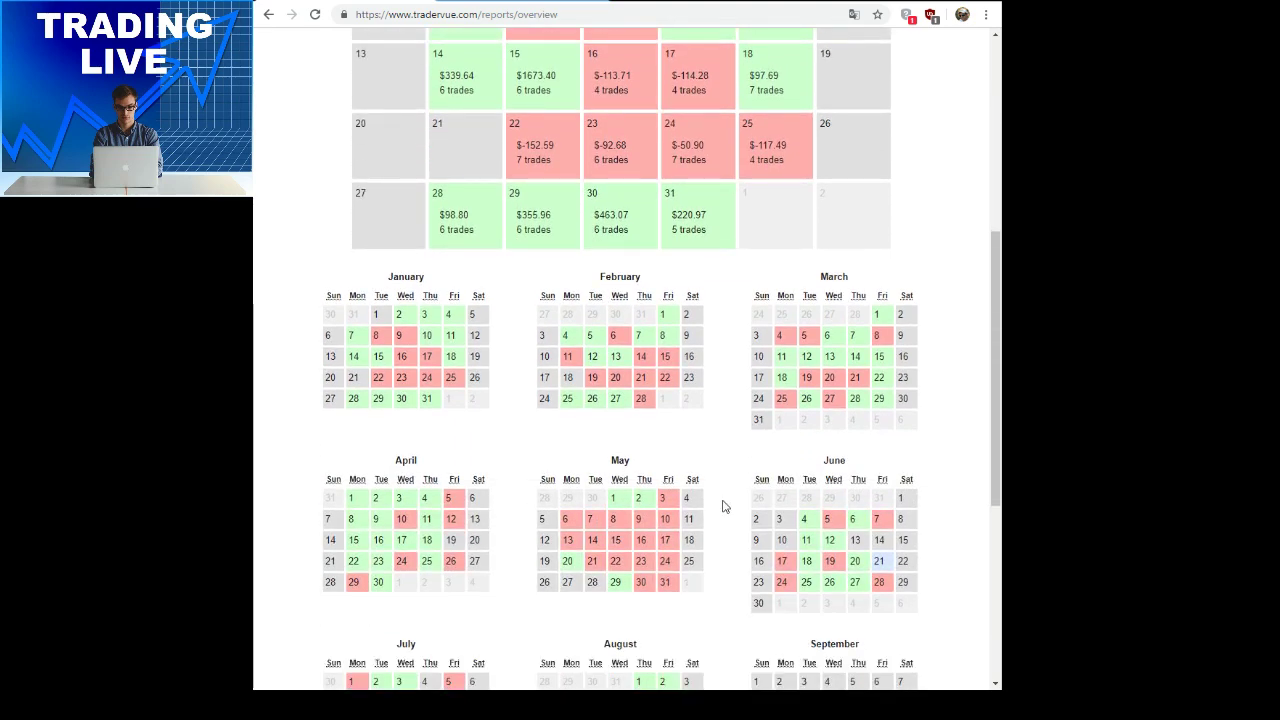
View the statistics in the Detailed report and open the Compare report
scroll(723, 504, up, 5)
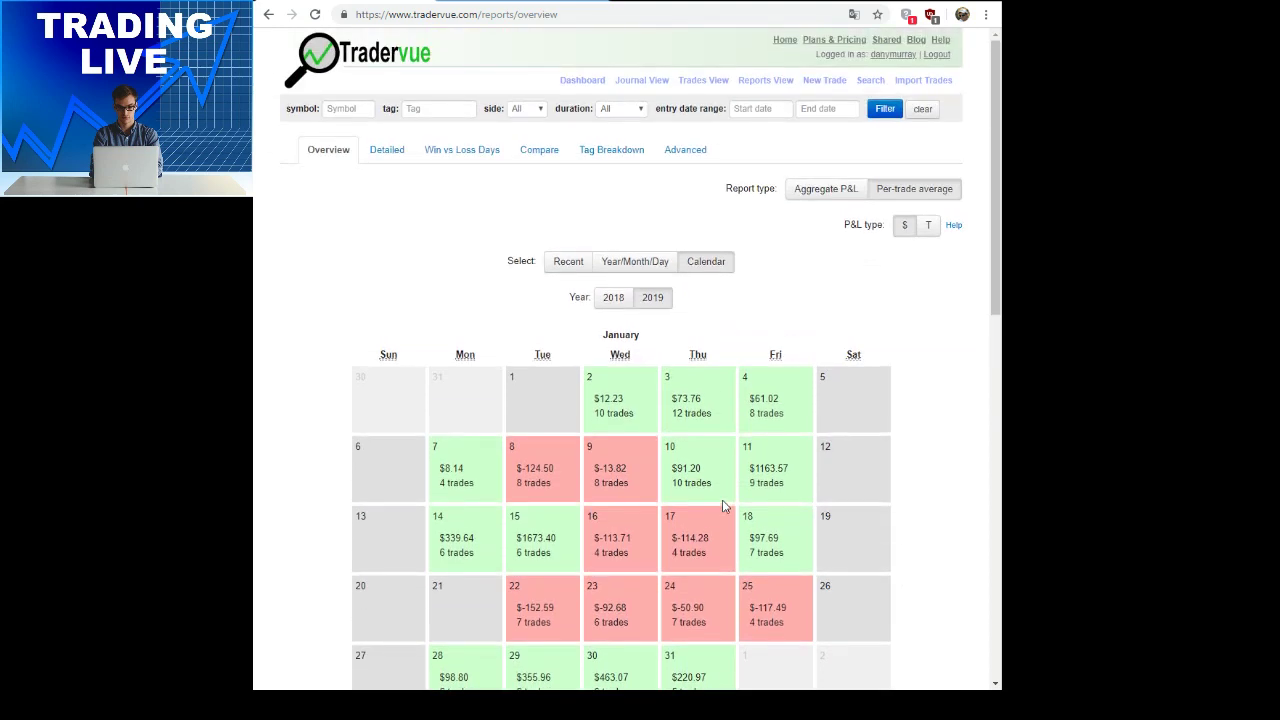
click(388, 152)
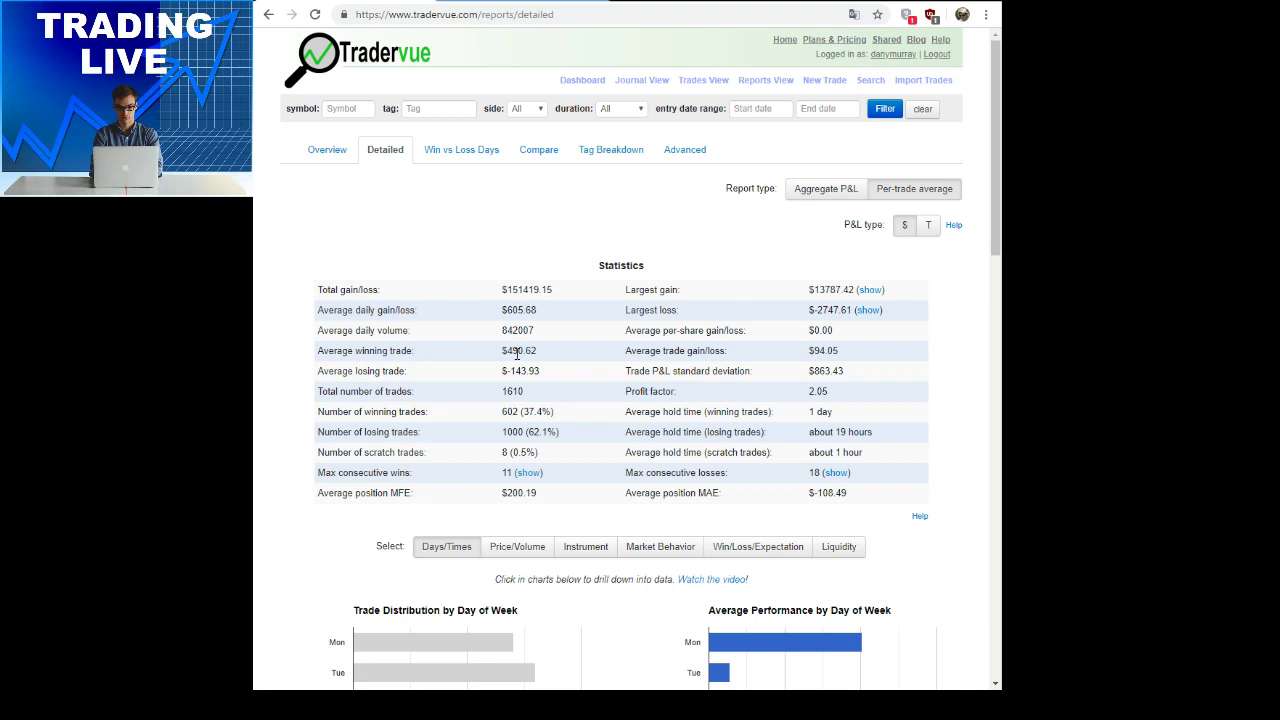
click(539, 154)
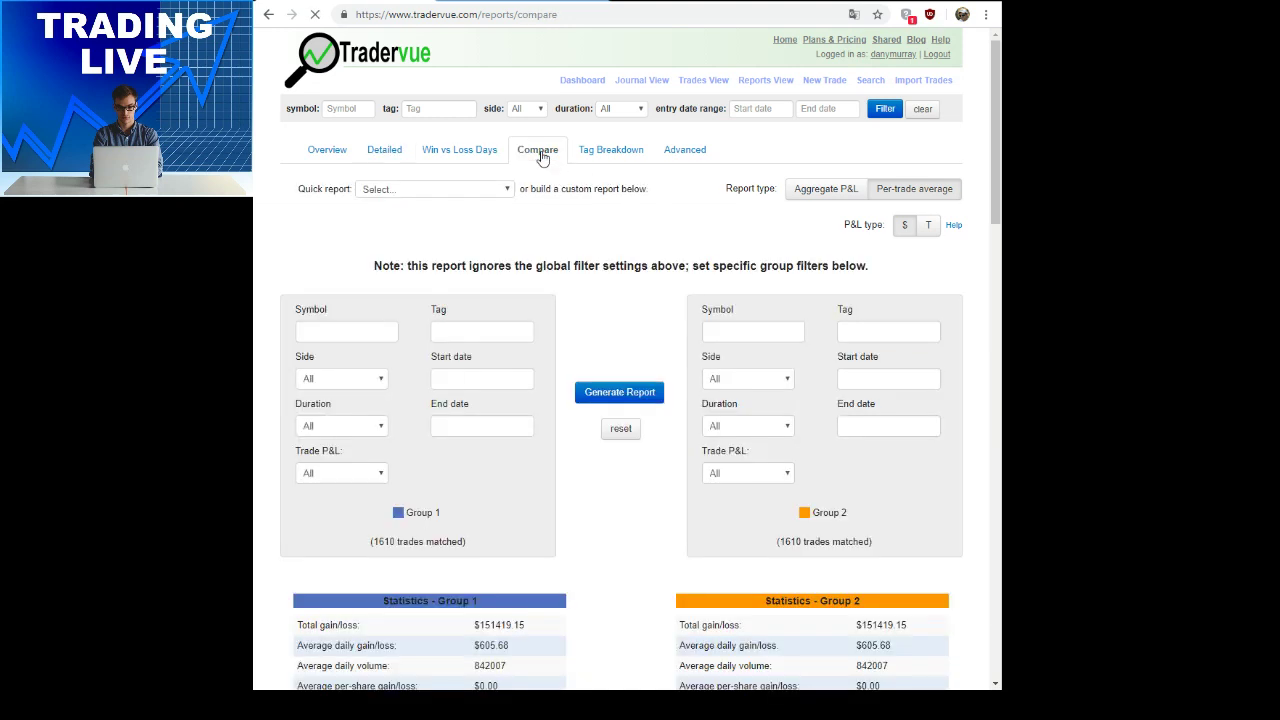
Open the trading journal and look through its daily entries from Aug 6 back to Jul 29, 2019
click(640, 84)
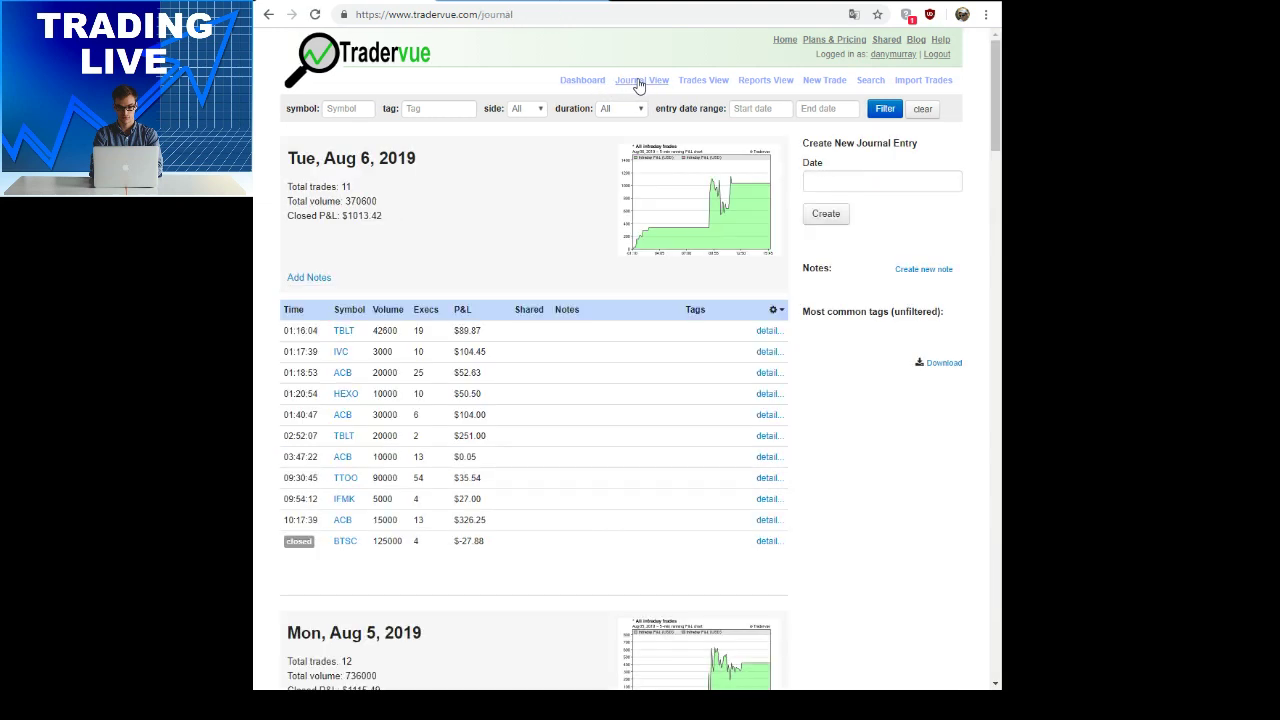
scroll(594, 195, down, 15)
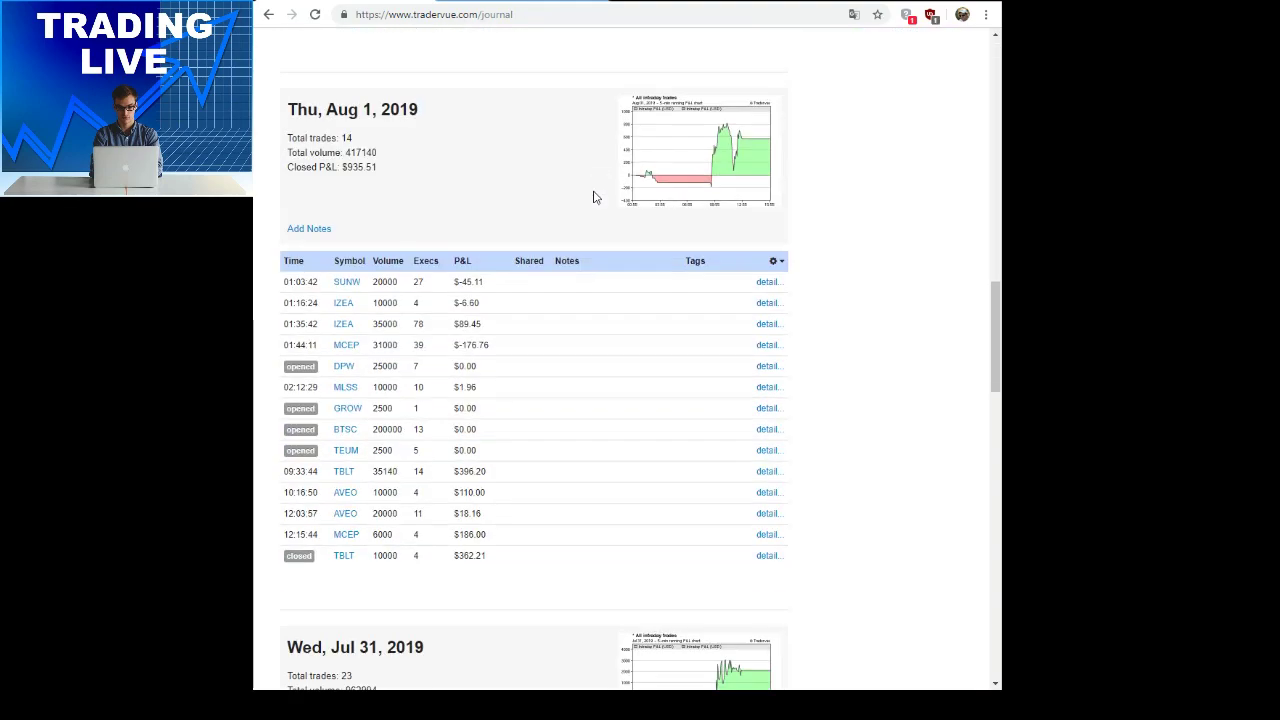
scroll(594, 197, down, 16)
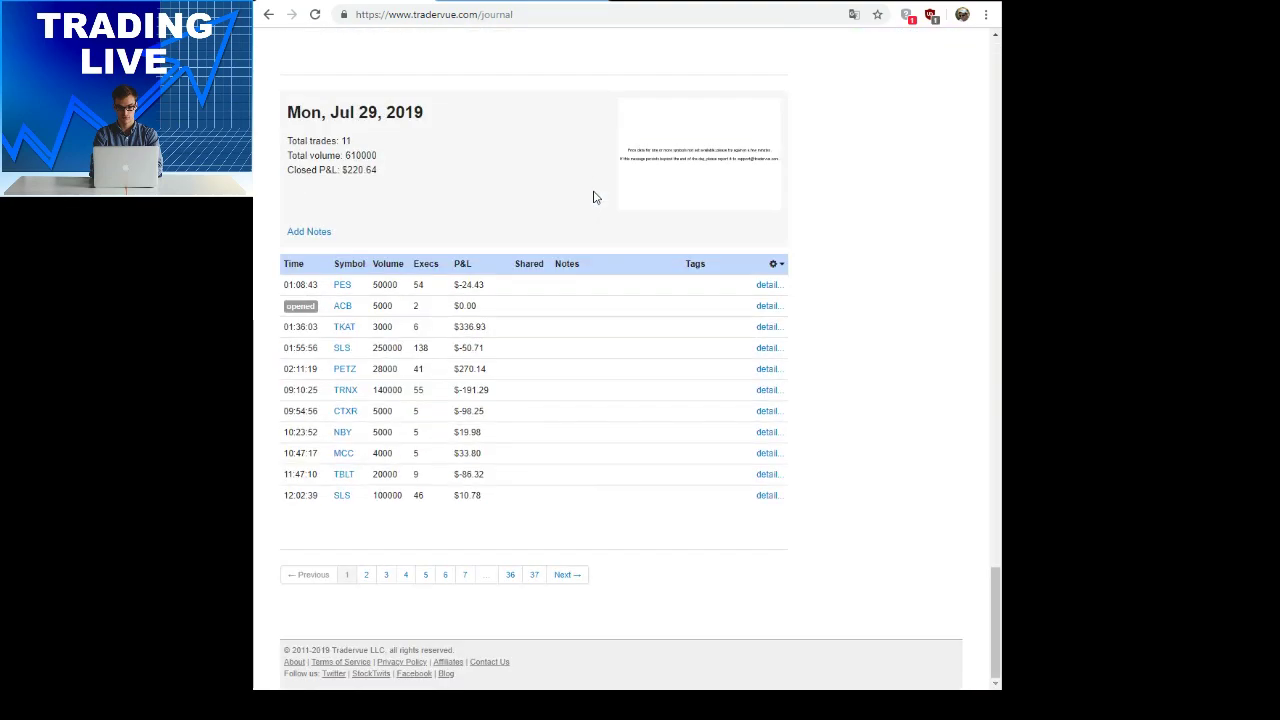
scroll(594, 197, up, 20)
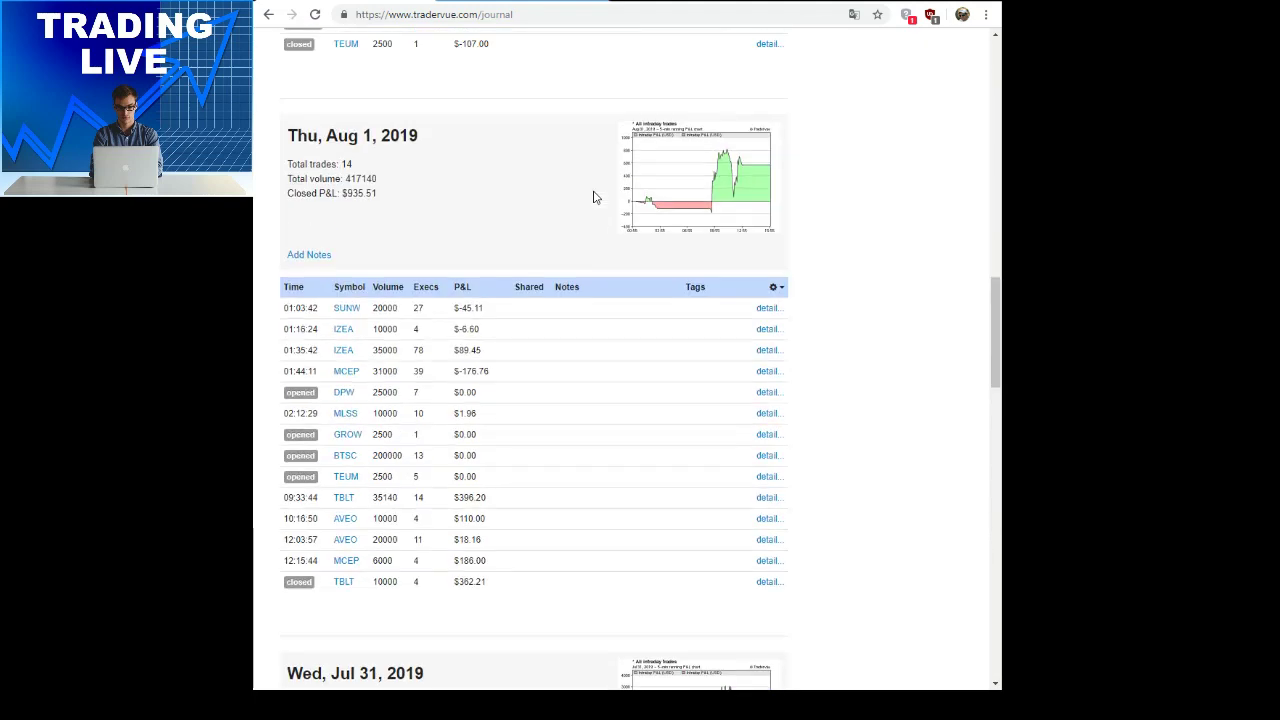
scroll(594, 197, up, 10)
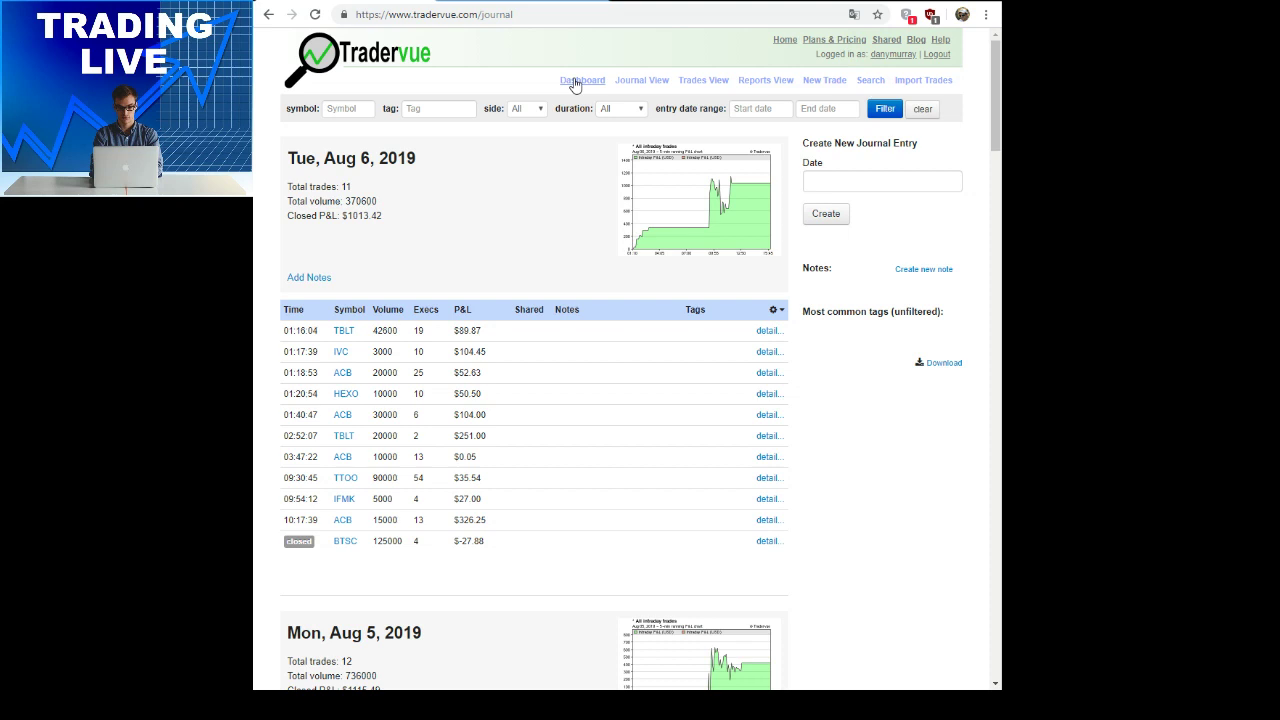
Return to the reports overview, show recent results for 90 trading days and examine the P&L, volume and win percentage charts
click(703, 86)
click(752, 86)
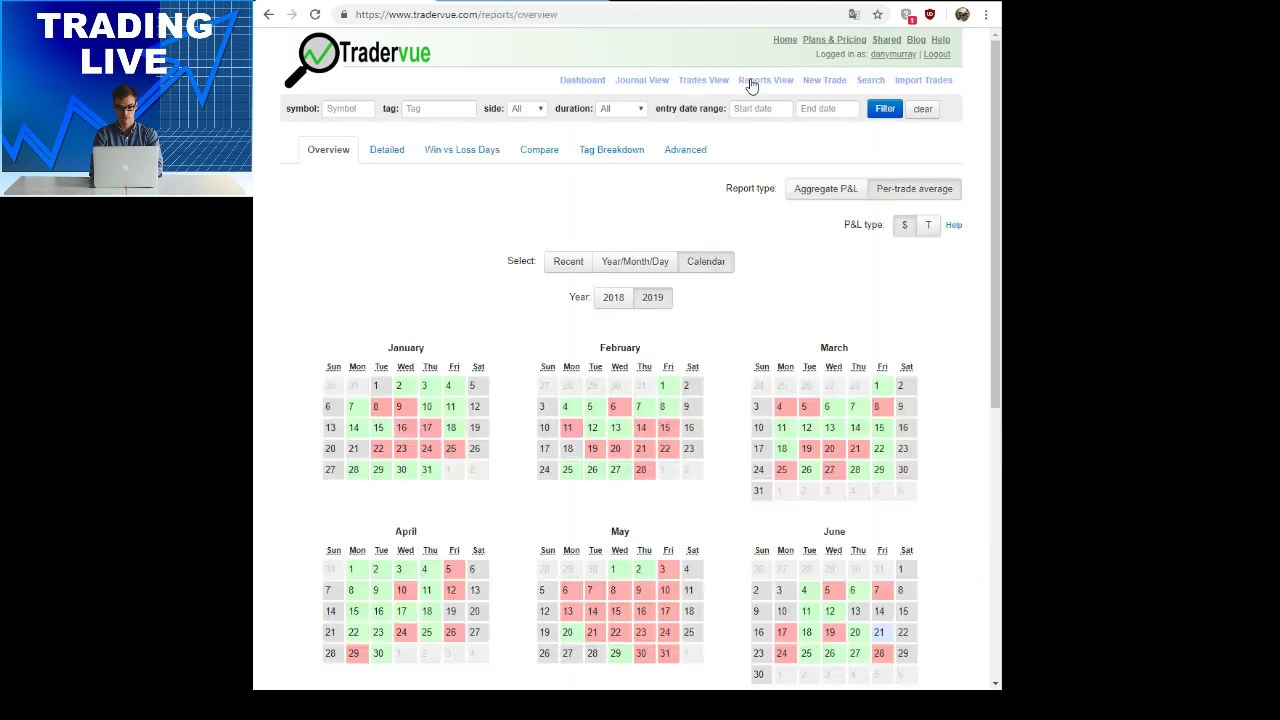
click(568, 263)
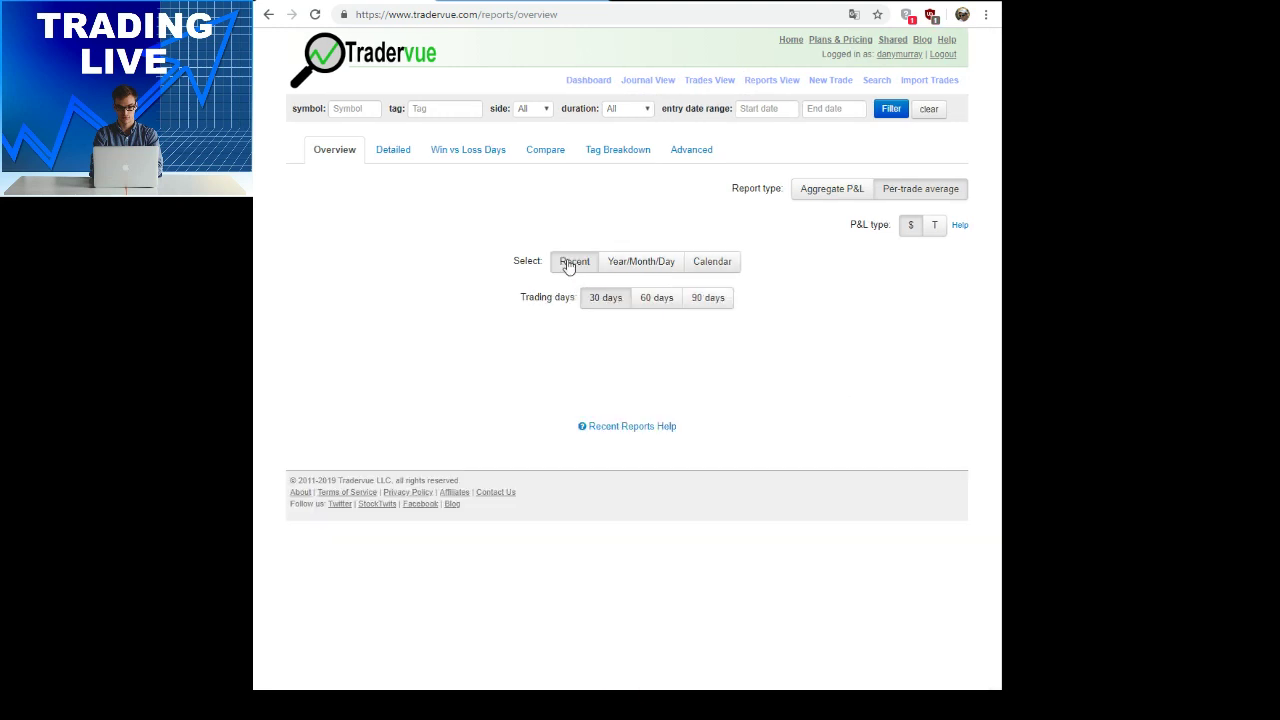
click(705, 297)
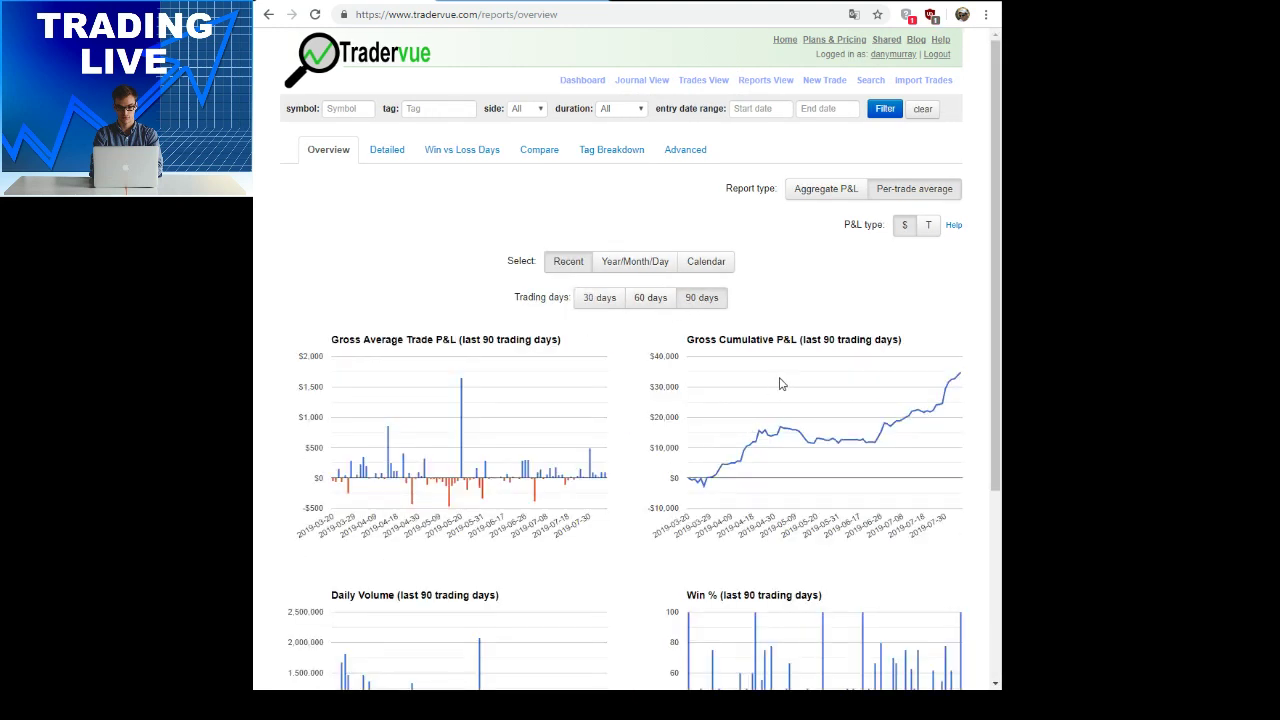
scroll(643, 402, down, 3)
scroll(643, 404, up, 2)
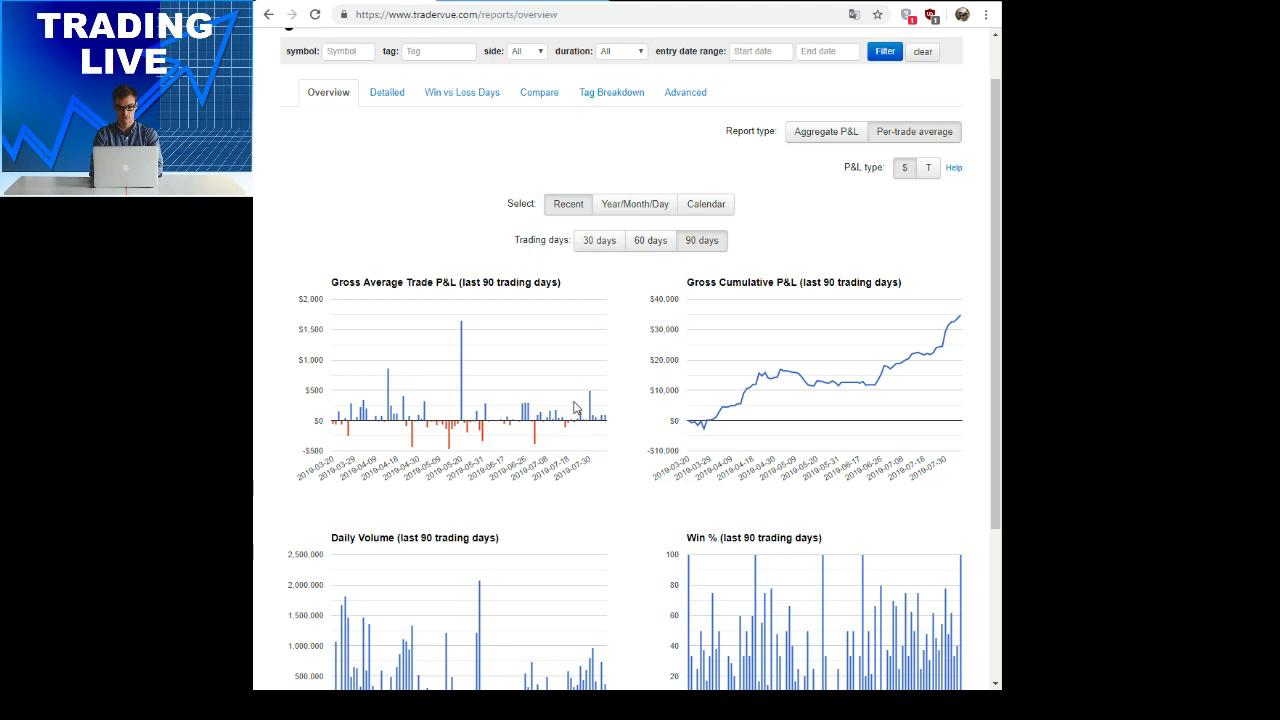
scroll(614, 378, up, 1)
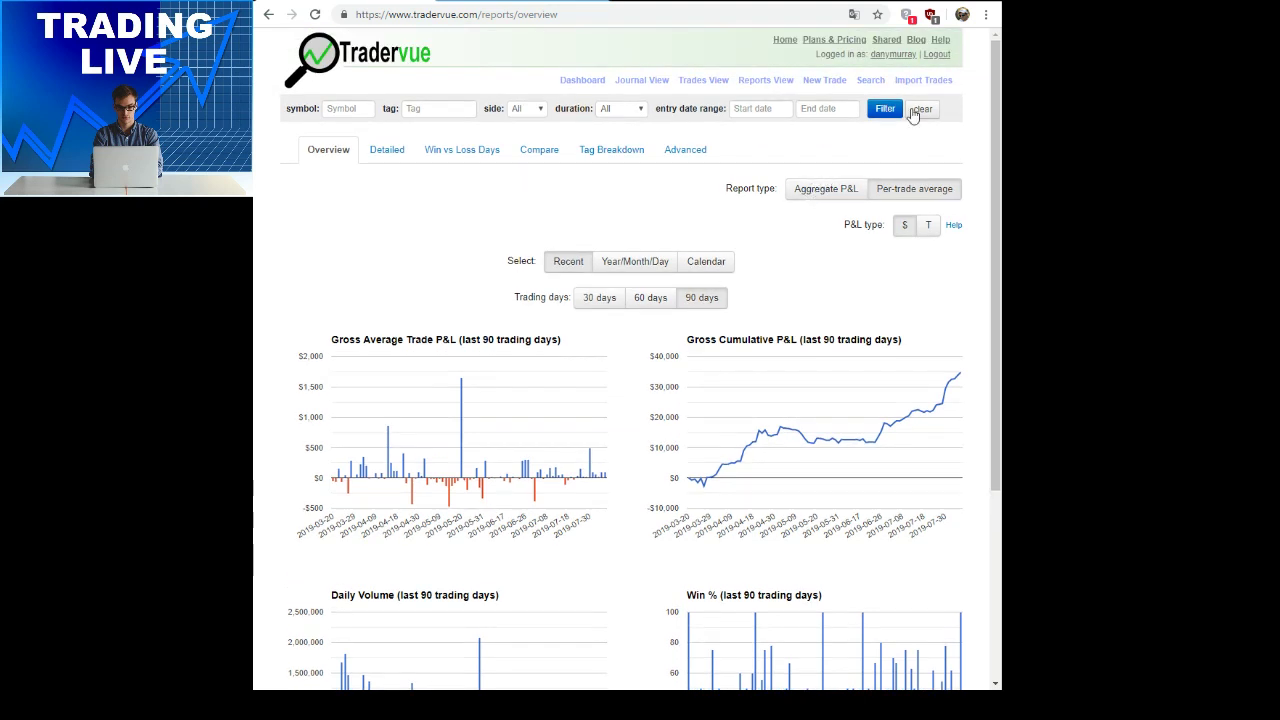
Clear the report filters and show the recent overview charts for 90 trading days
click(918, 110)
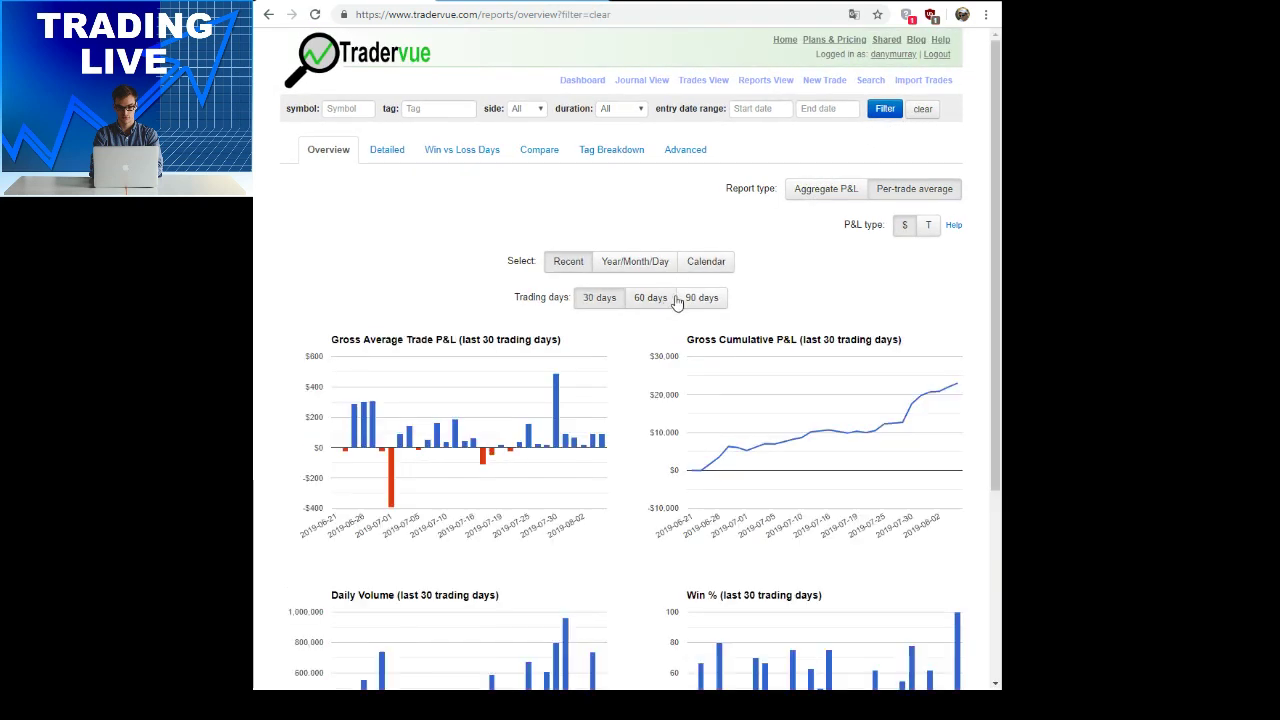
click(701, 299)
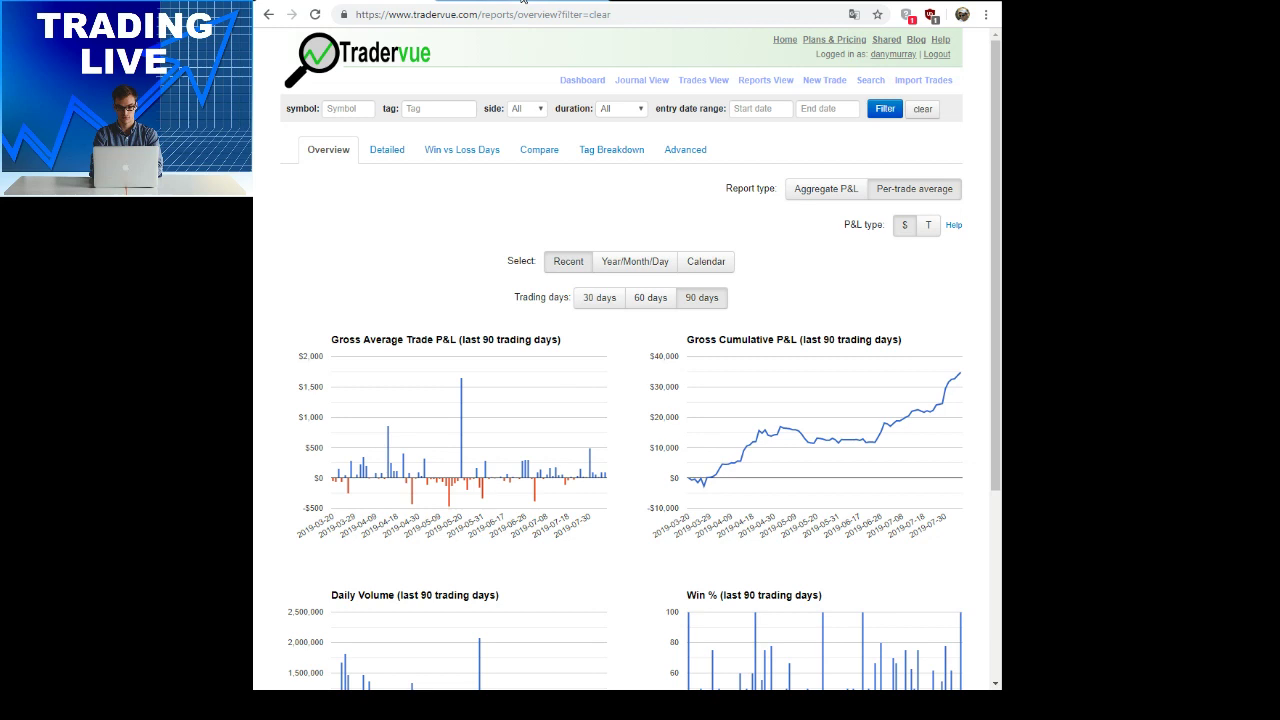
Switch to the browser tab showing the trading course shop page
click(522, 1)
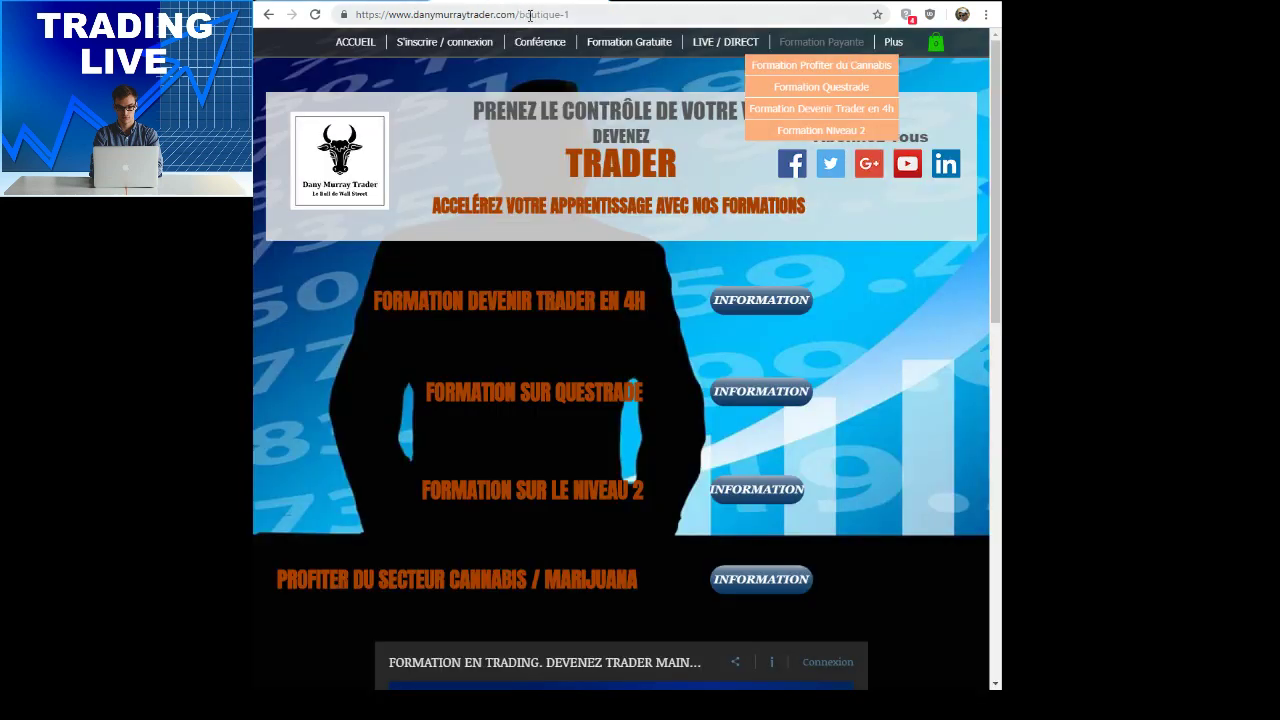